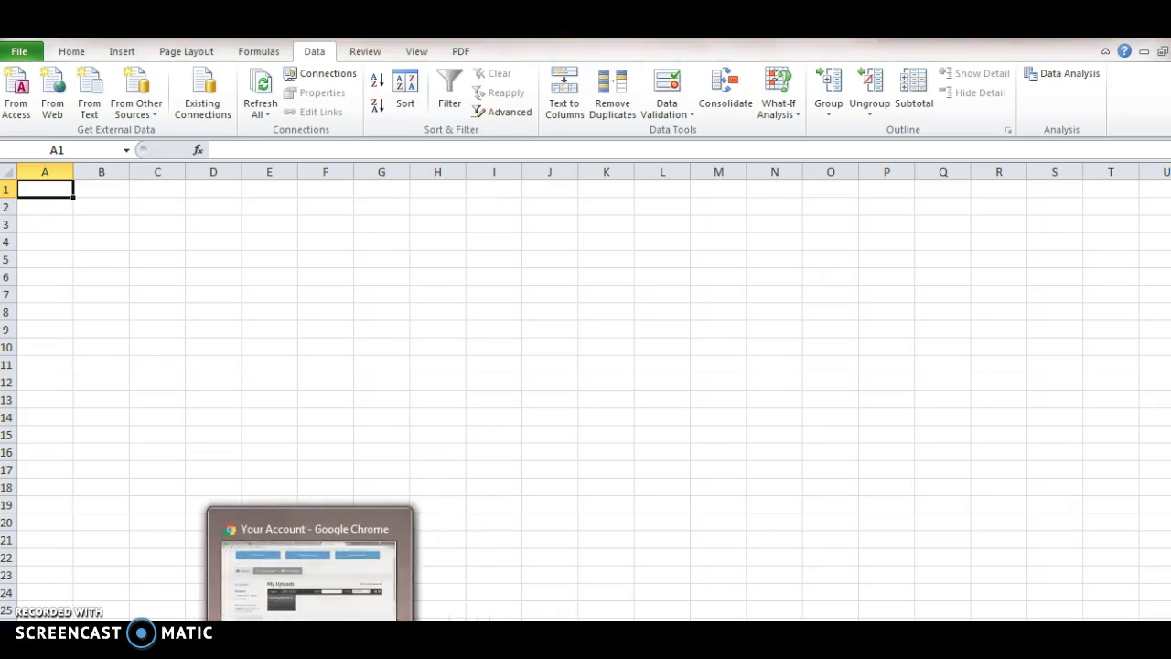
- Switch to Chrome to review the Module 1' Quiz problems, and to Word to read the textbook company's profit problem
click(291, 620)
click(347, 108)
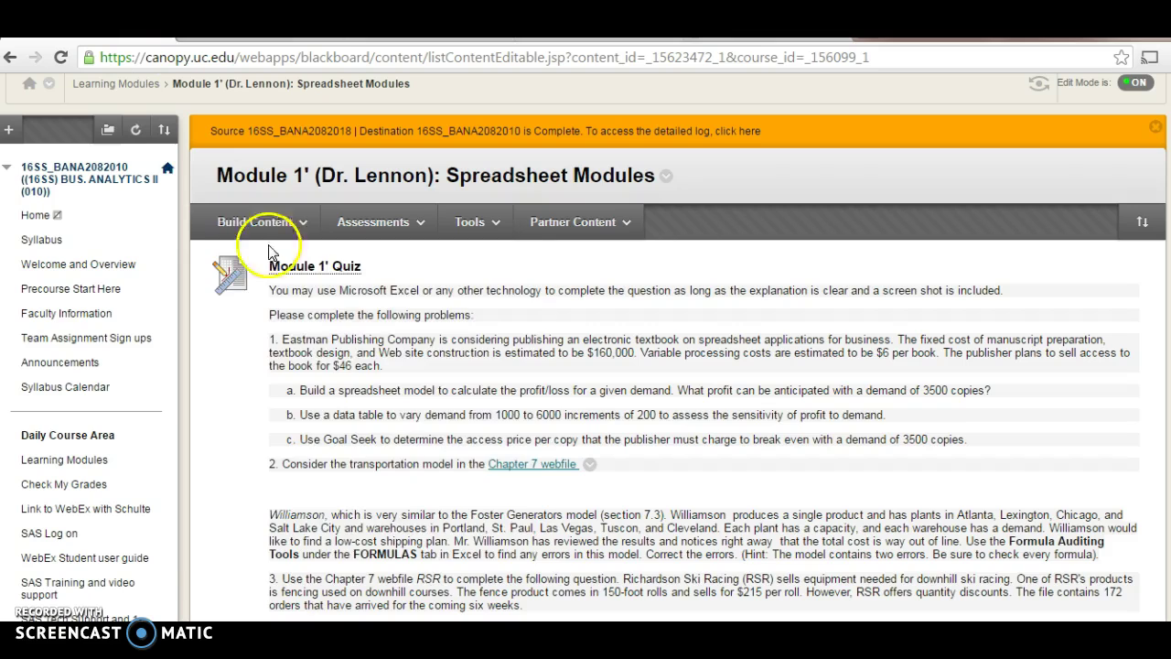
click(274, 222)
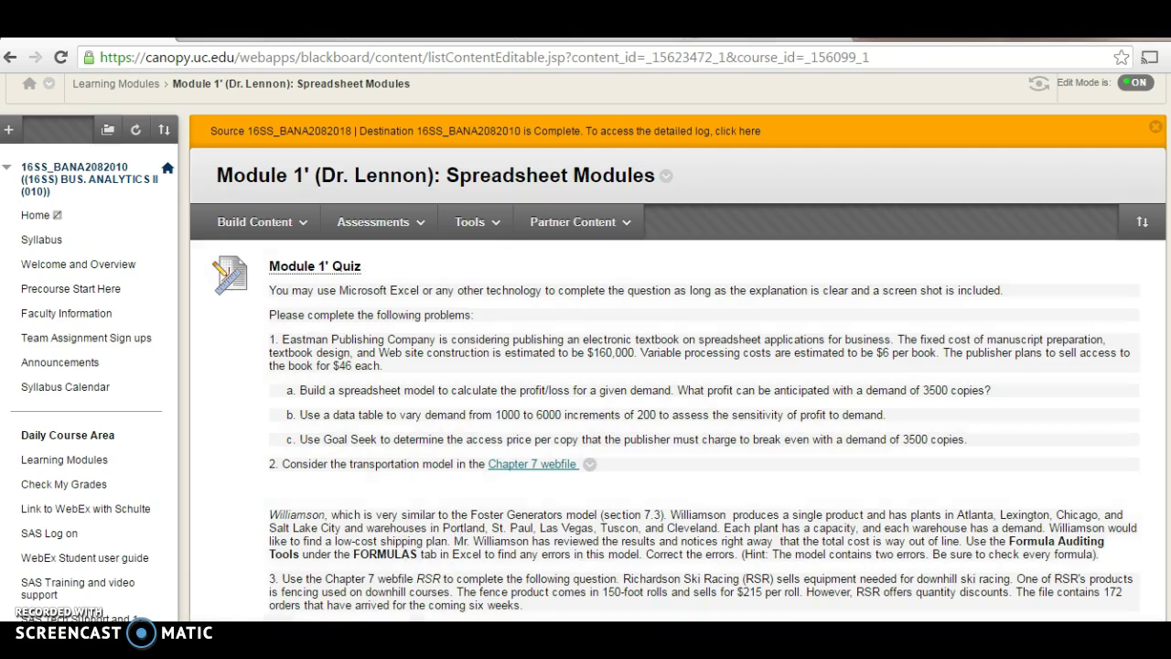
click(437, 599)
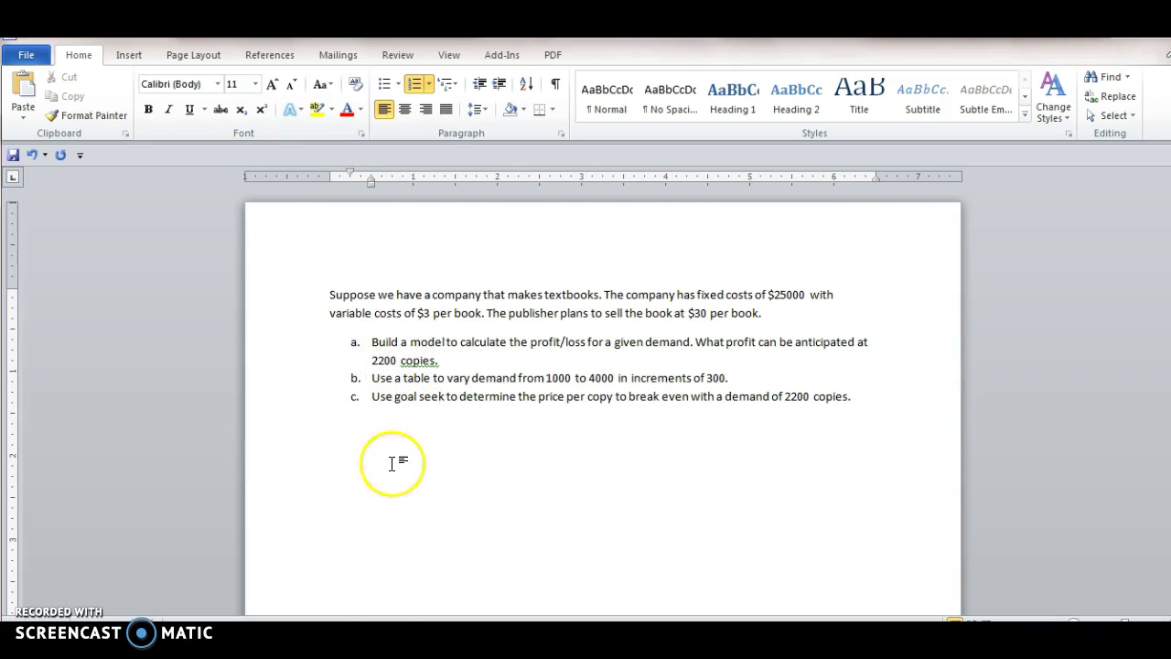
- Return to the blank Excel worksheet and enter the heading Quantity in A1 with the value 2300 in A2
click(398, 636)
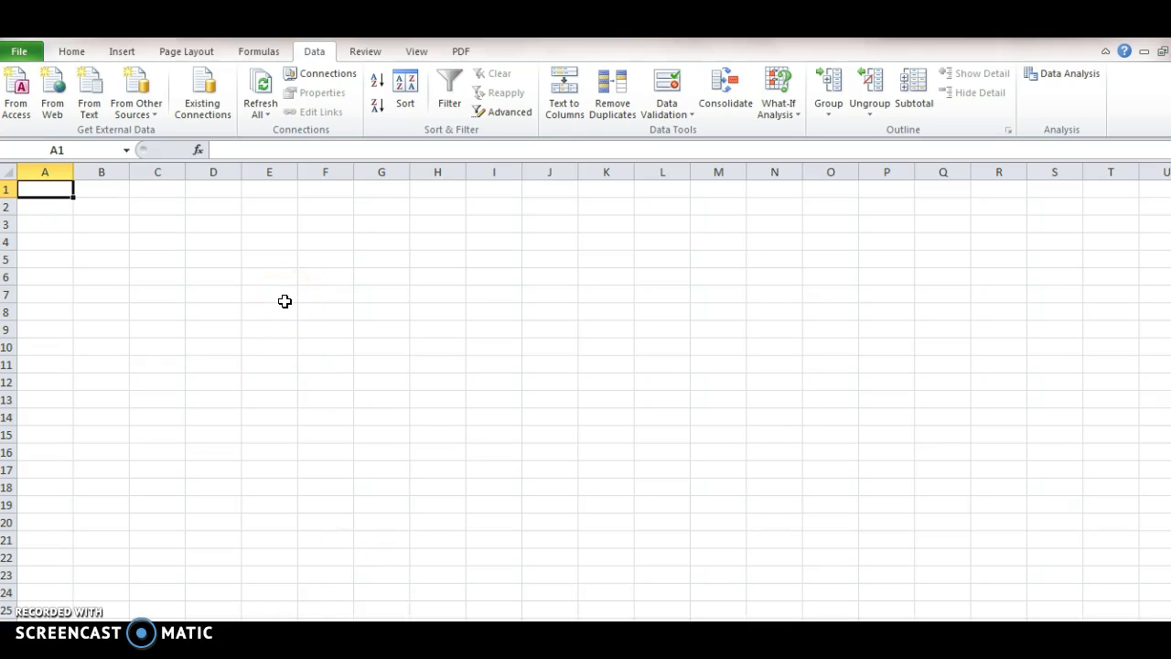
text(Quantity)
key(Return)
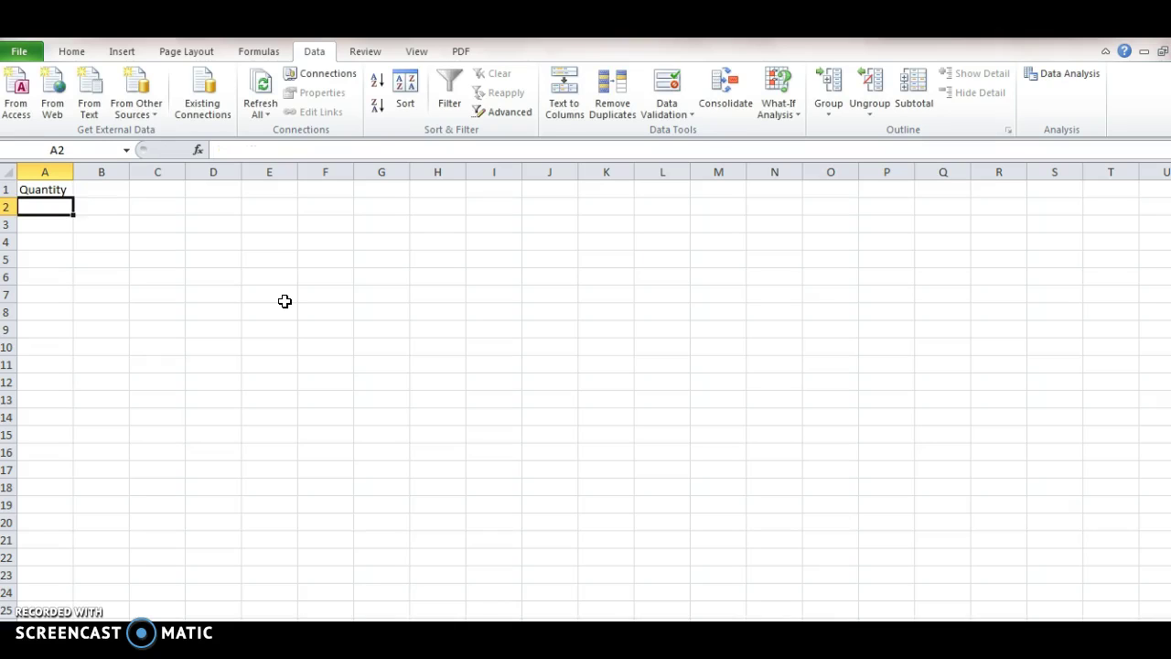
text(2300)
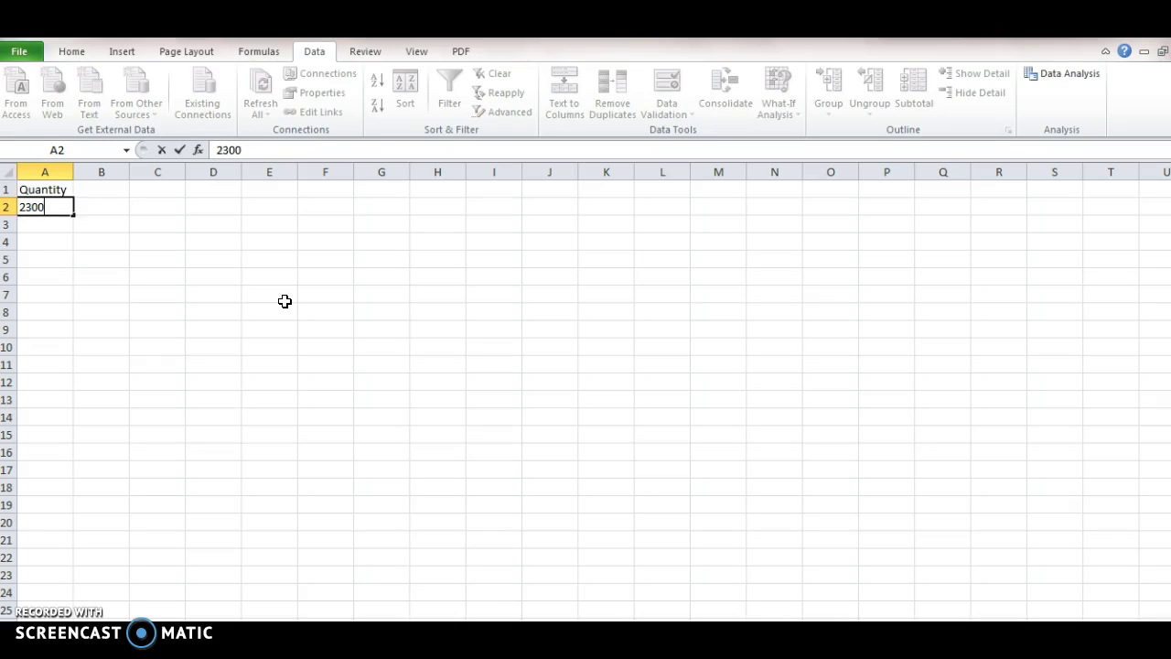
key(Tab)
- Enter the heading Cost in B1 and calculate the total cost in B2 with =25000+3*A2
key(Up)
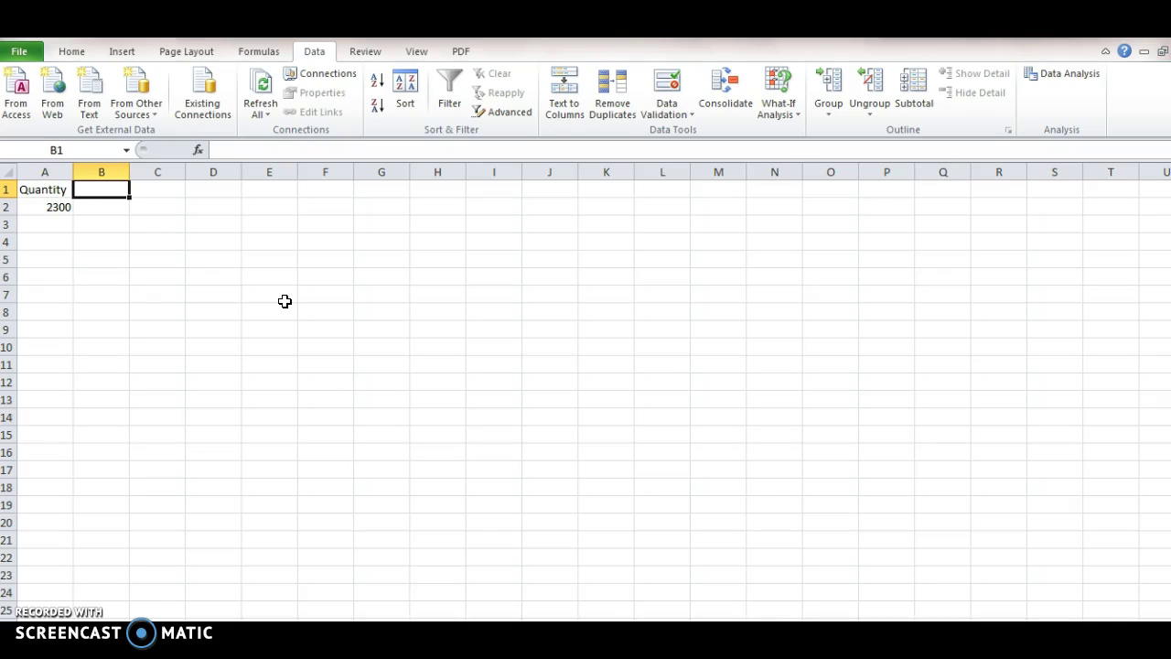
text(Cost)
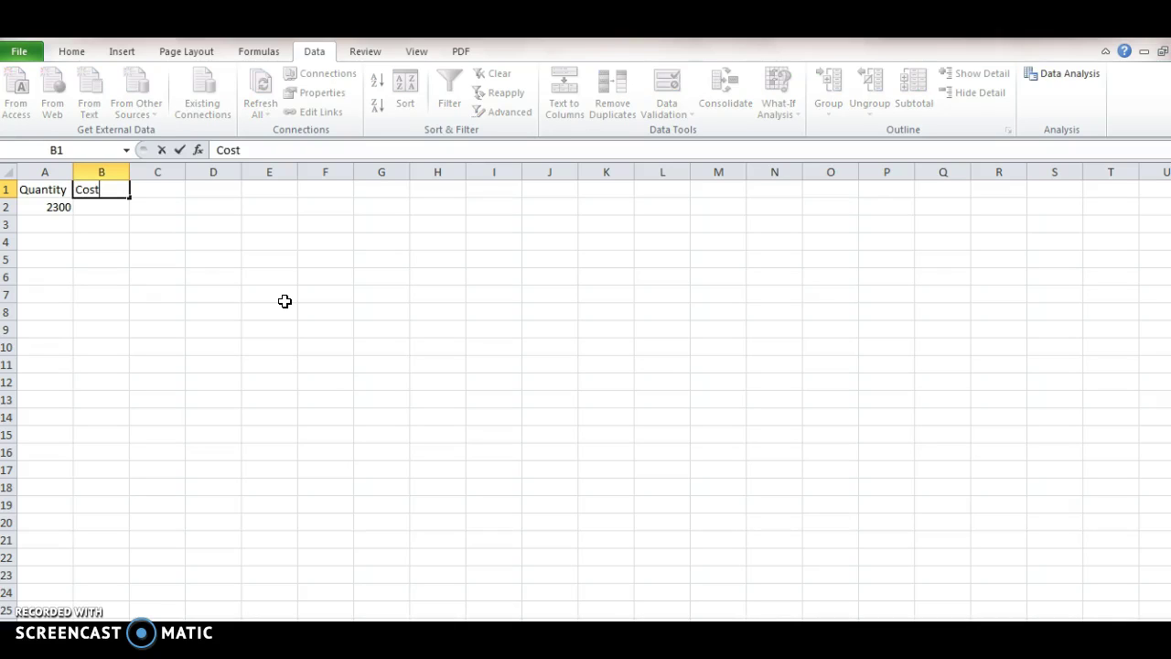
key(Left)
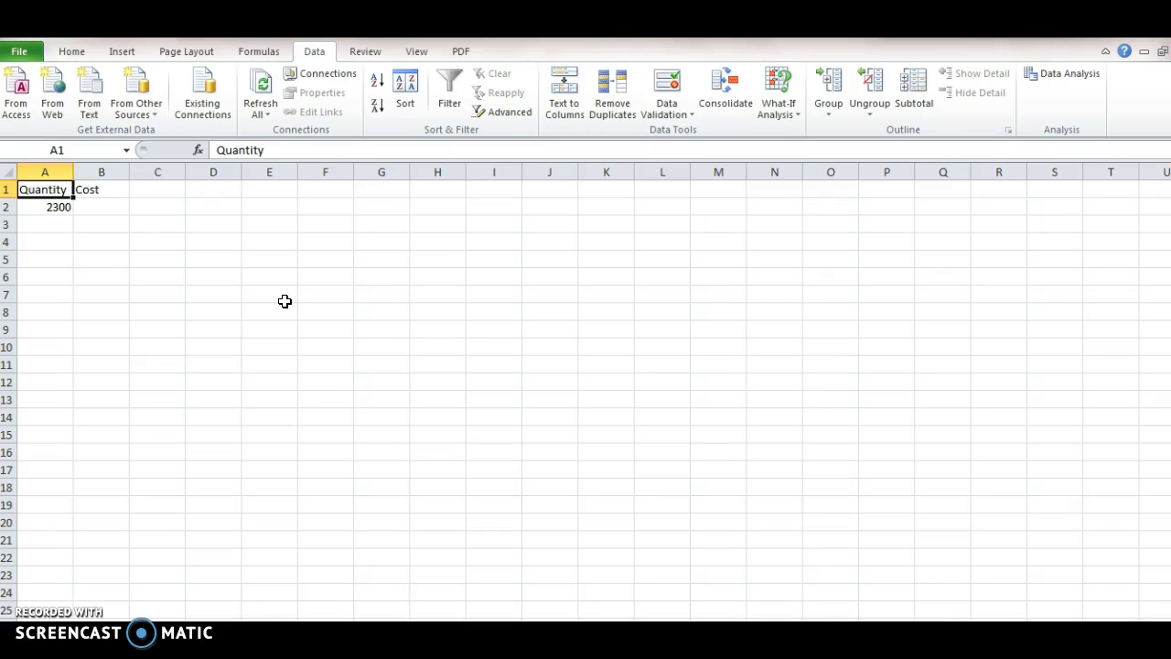
key(Right)
key(Down)
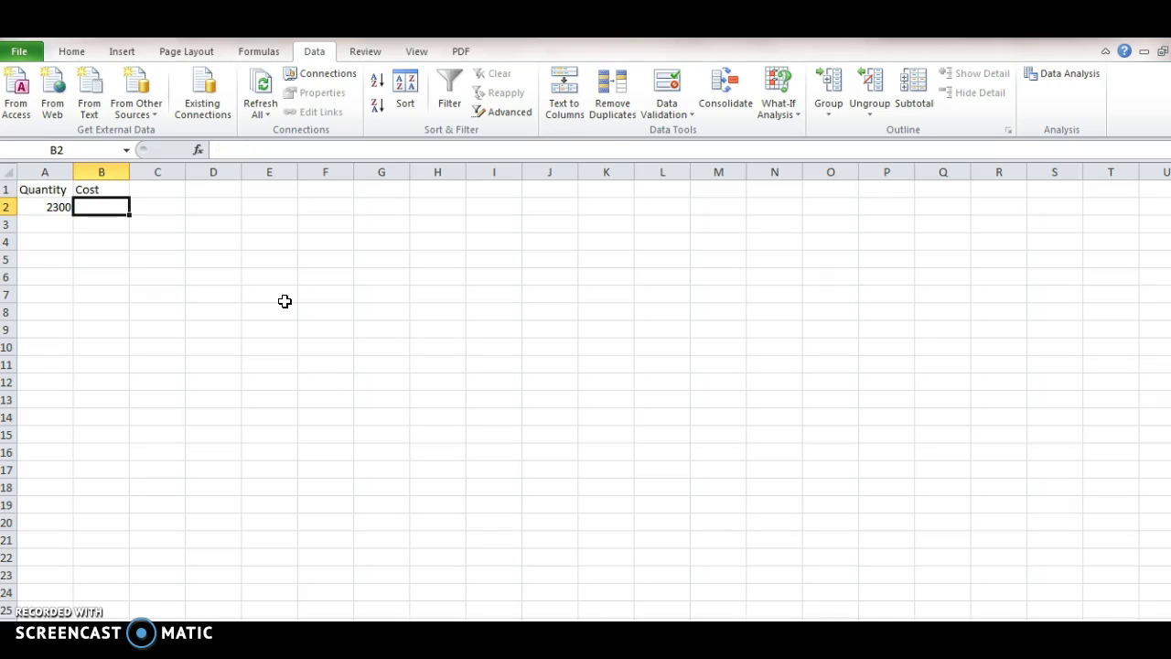
text(=2500)
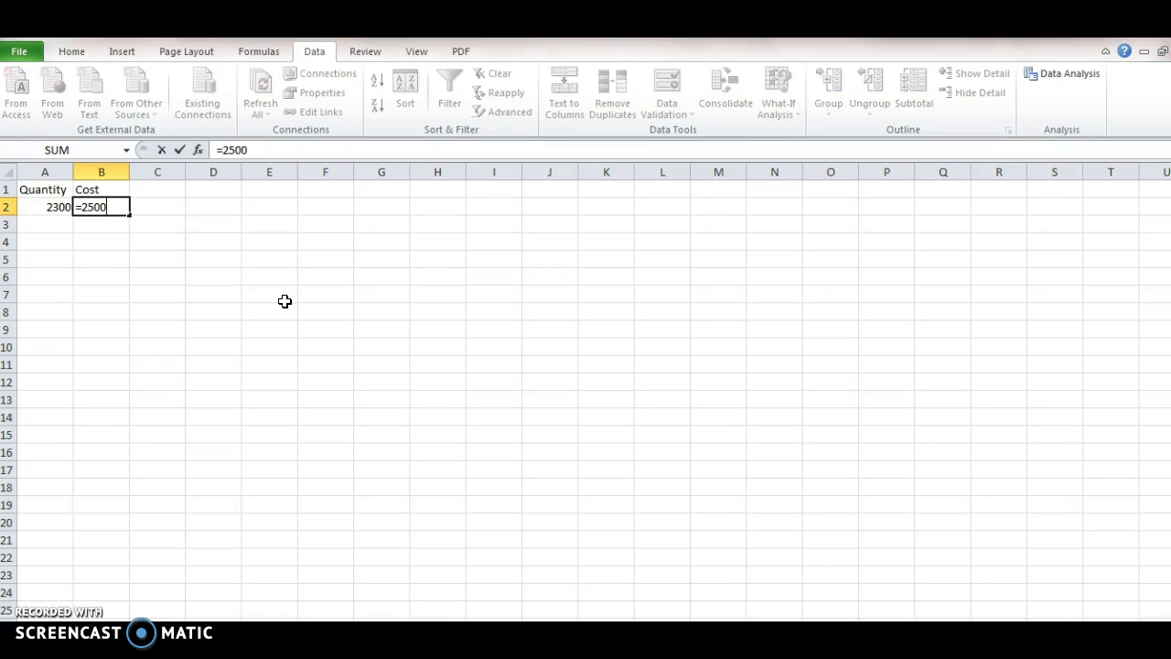
text(0+3*)
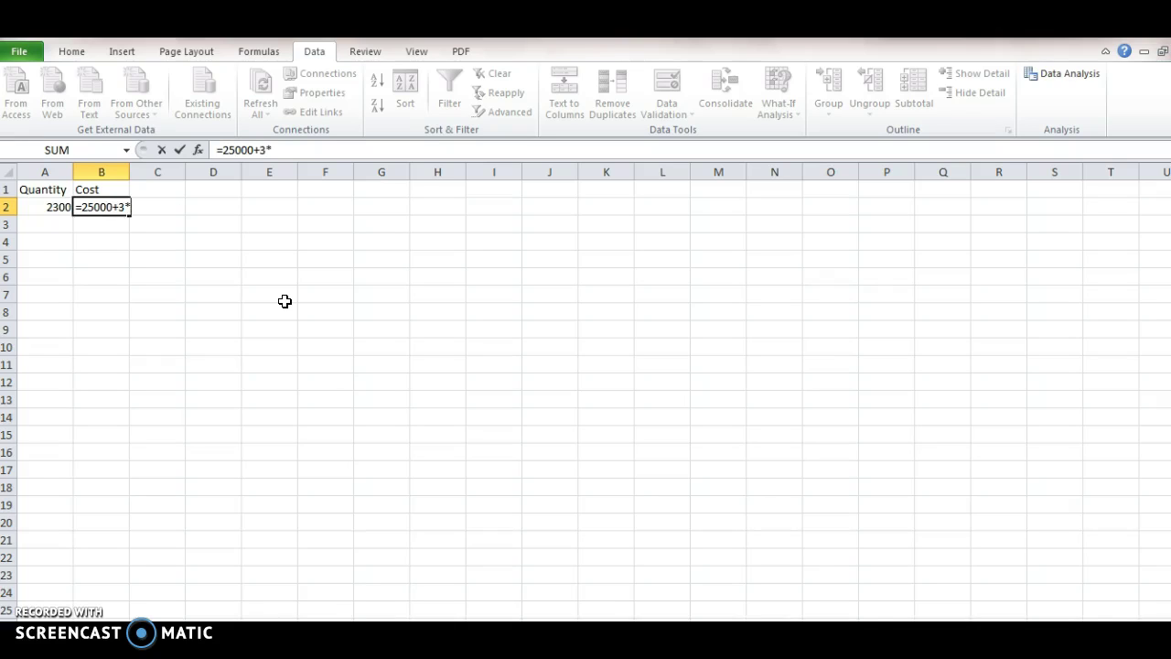
click(40, 211)
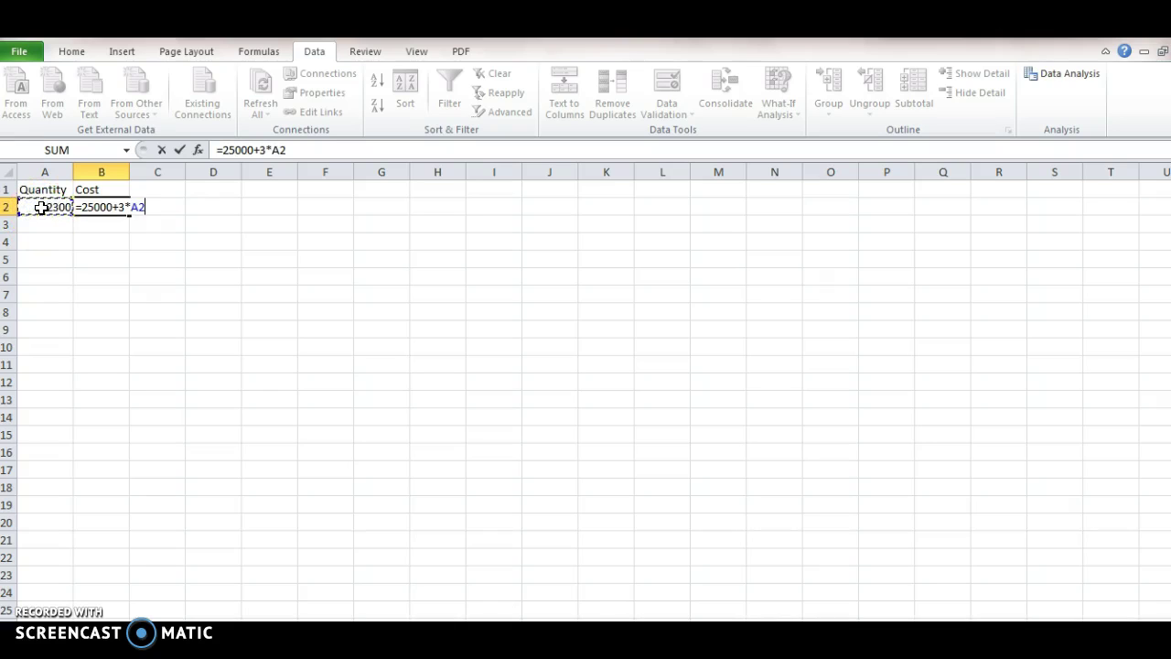
key(Return)
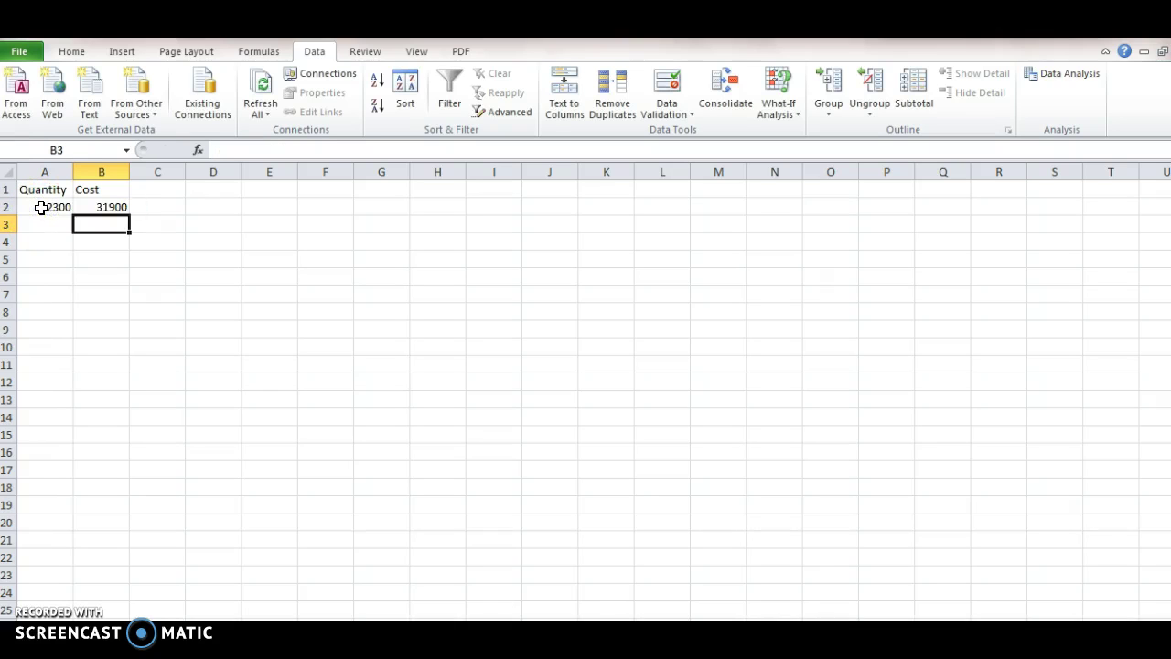
- Enter the heading Revenue in C1 and calculate the revenue in C2 with =30*A2
key(Right)
key(Up)
key(Up)
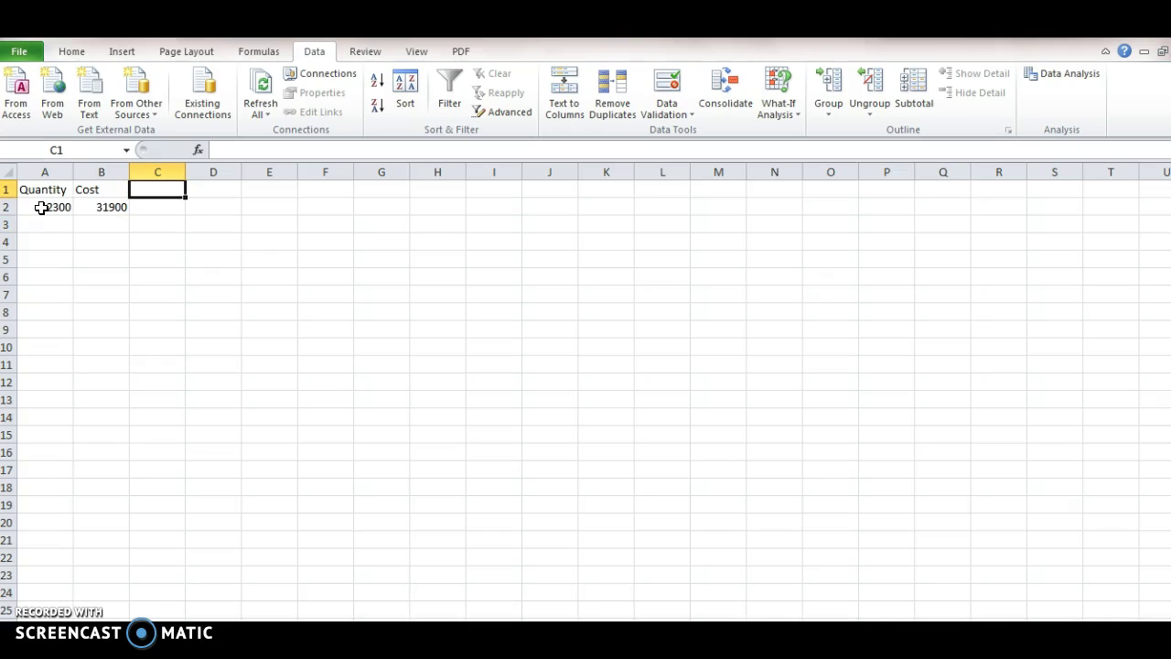
text(Revenue)
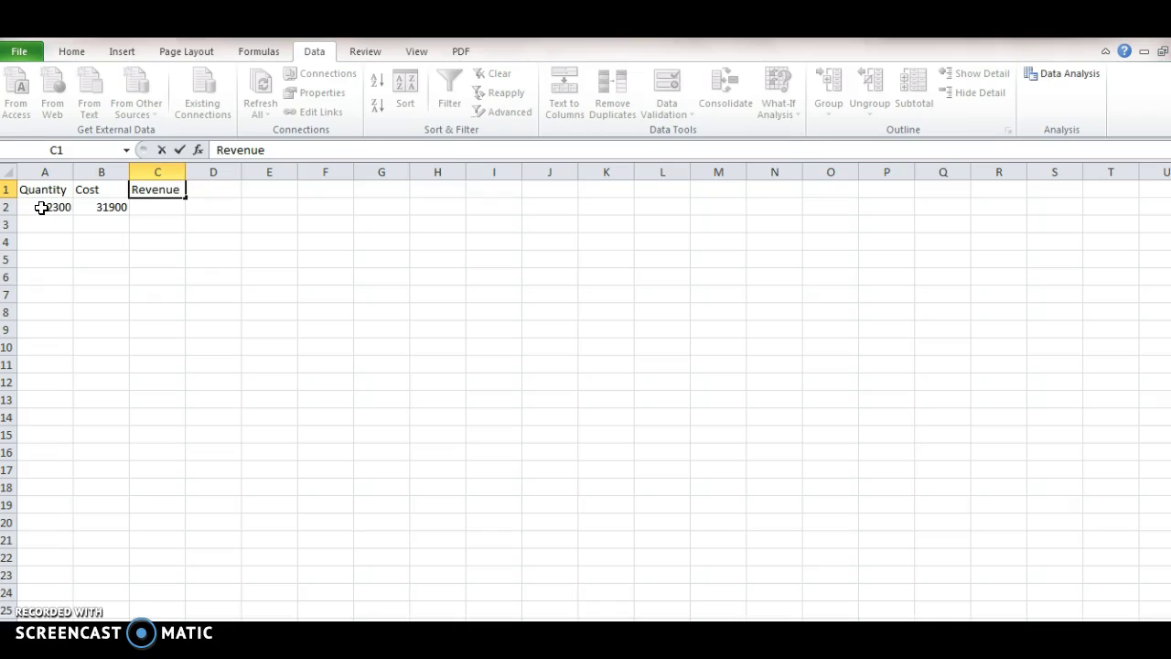
key(Return)
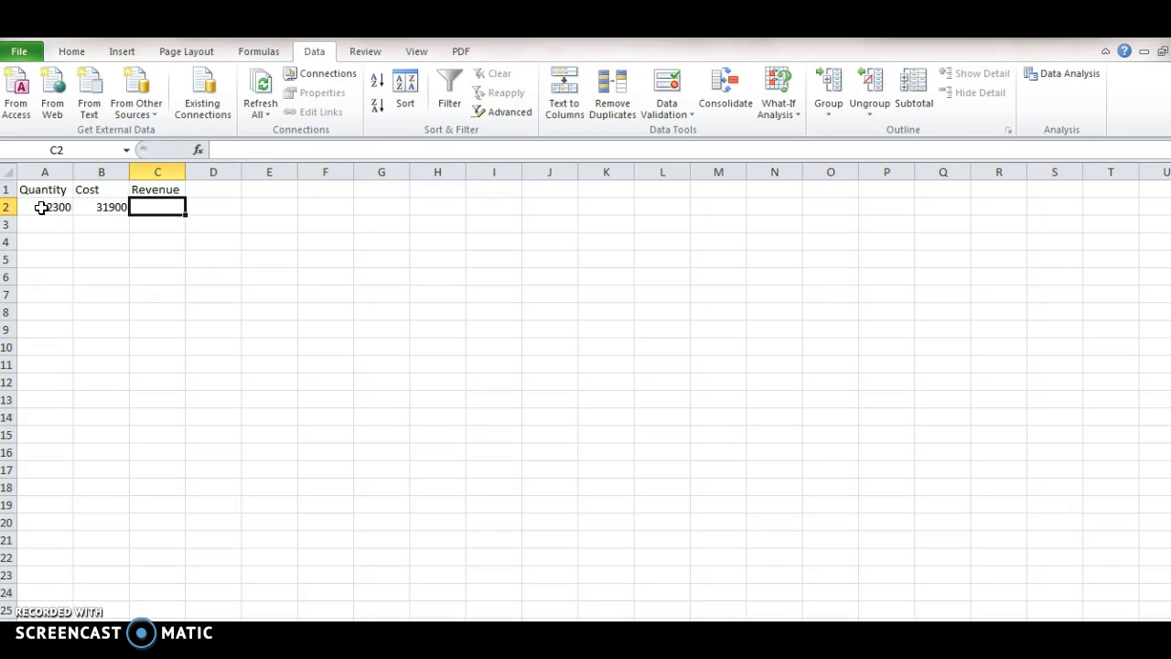
text(=)
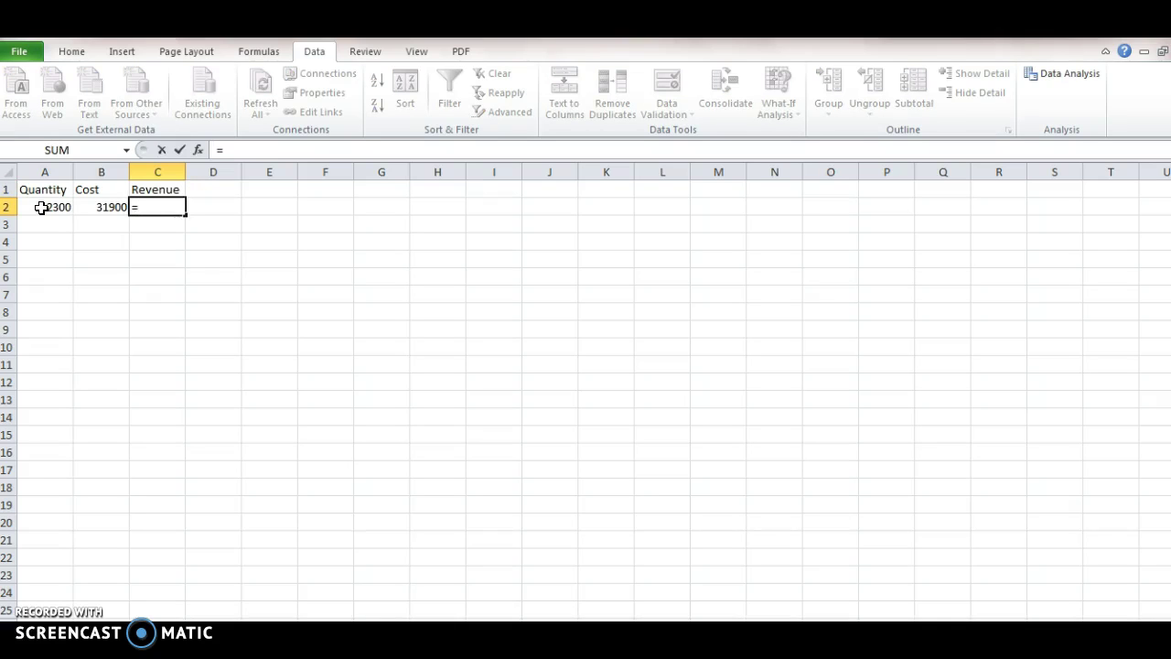
text(30*)
click(41, 207)
key(Return)
- Enter the heading Profit in D1, beside the Revenue heading
key(Right)
key(Up)
key(Up)
text(Profit)
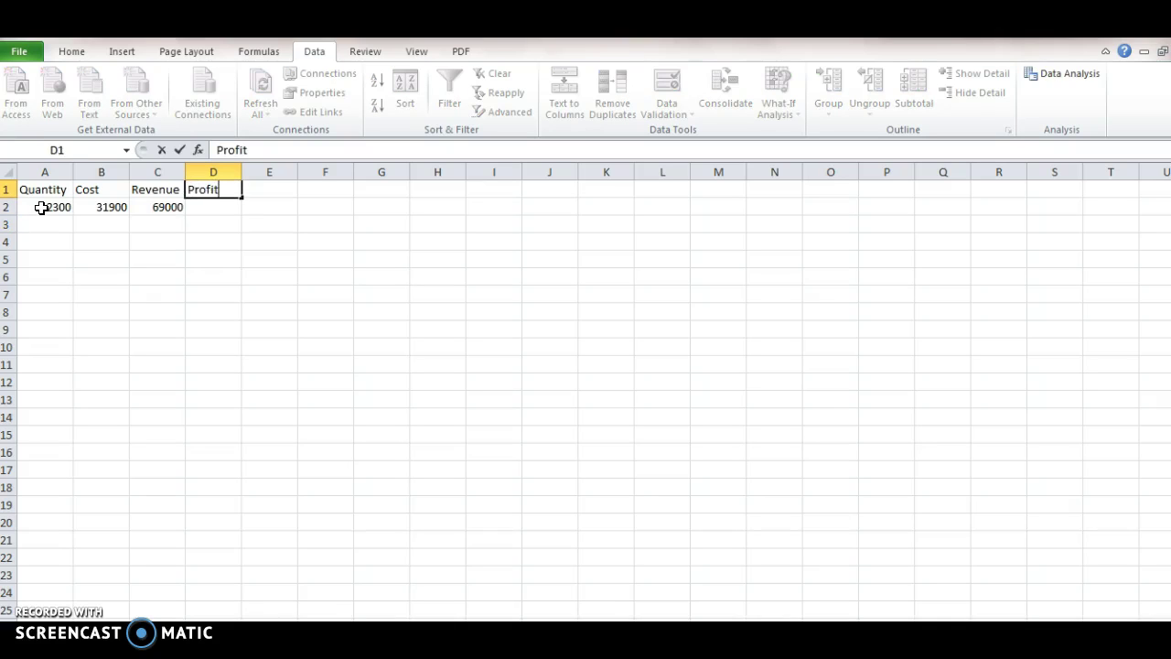
key(Return)
- Try to calculate the profit in D2 with the formula =C1-B1
text(=)
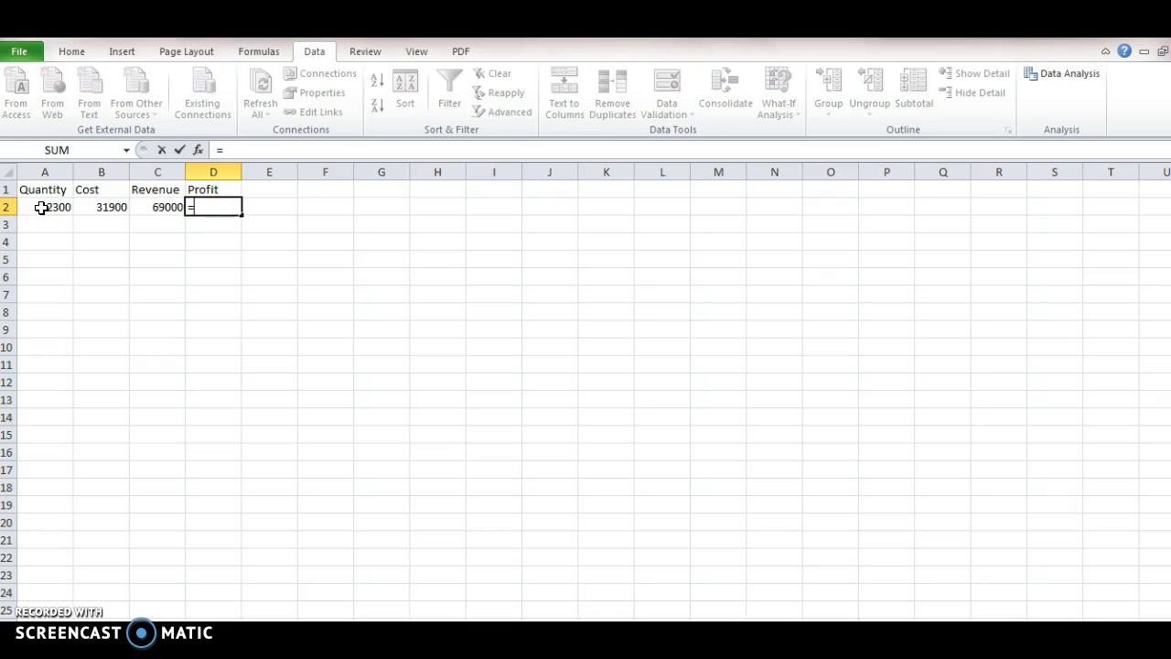
click(142, 189)
text(-)
click(81, 188)
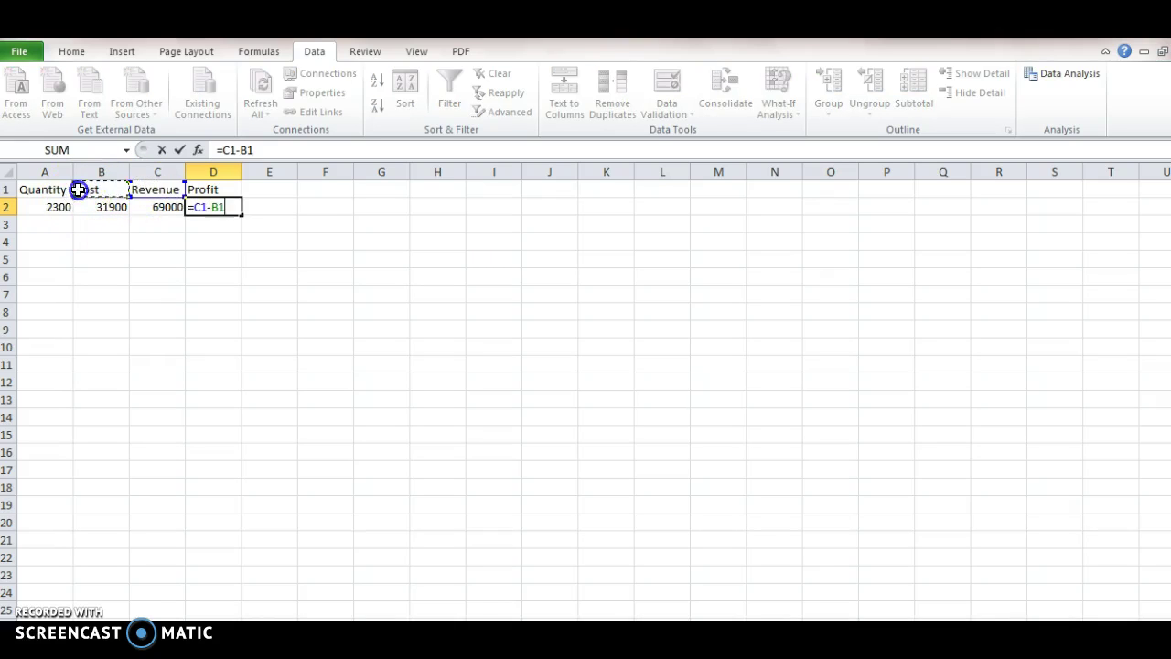
key(Return)
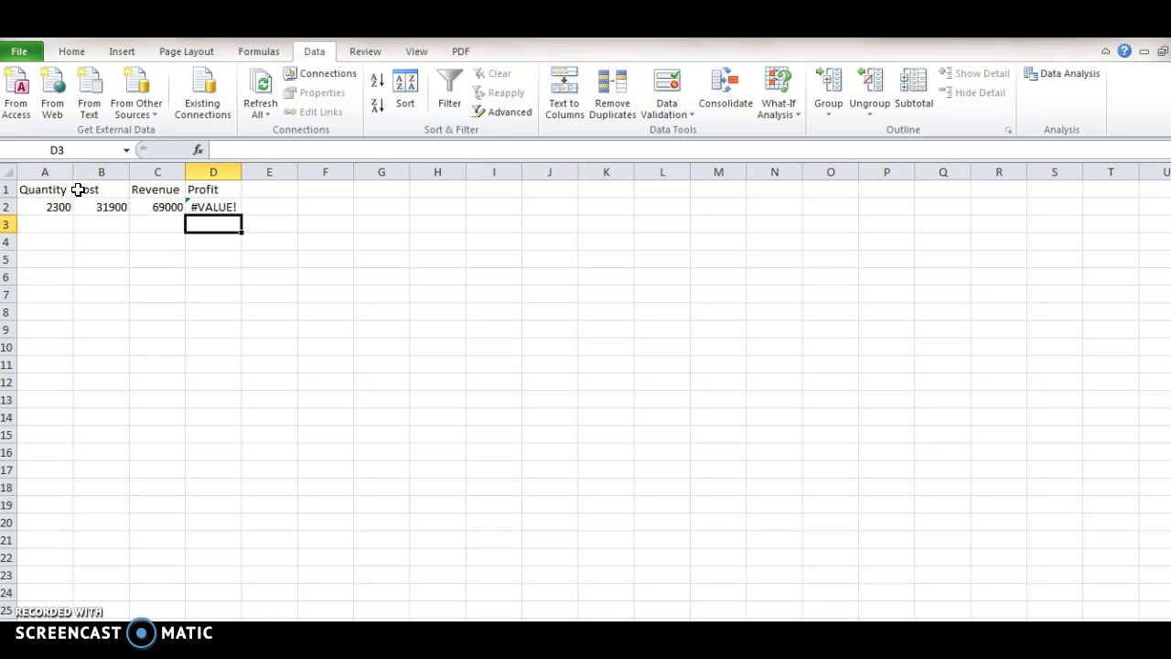
- Check the row 2 formulas and replace the profit formula in D2 with =C2-B2
click(210, 206)
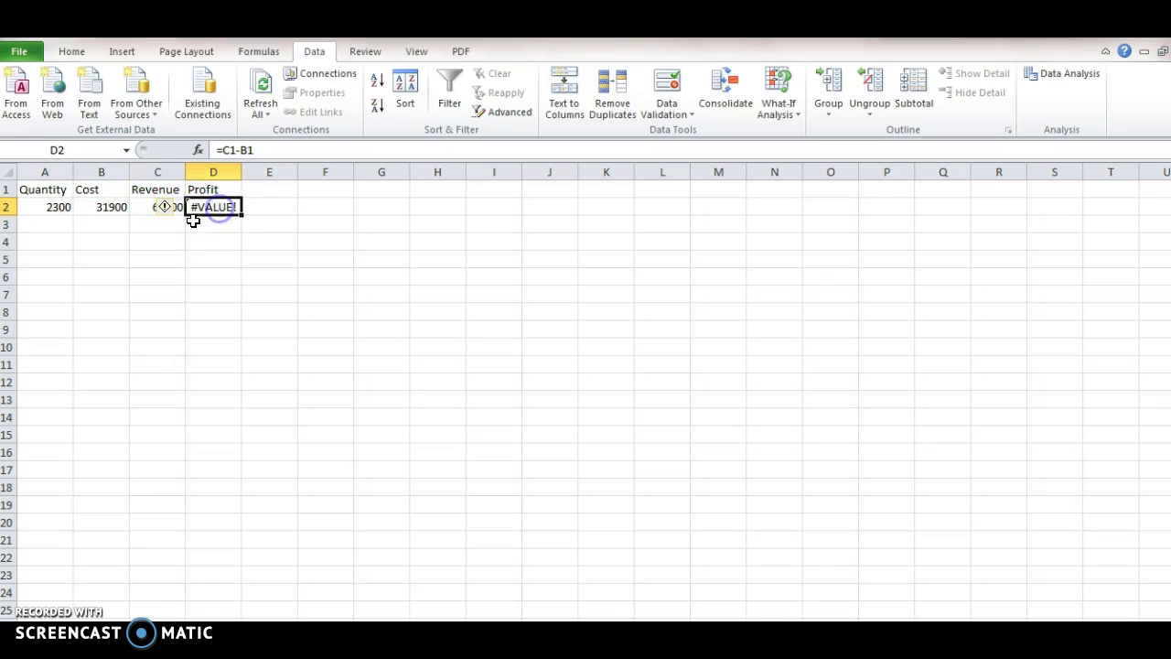
click(141, 205)
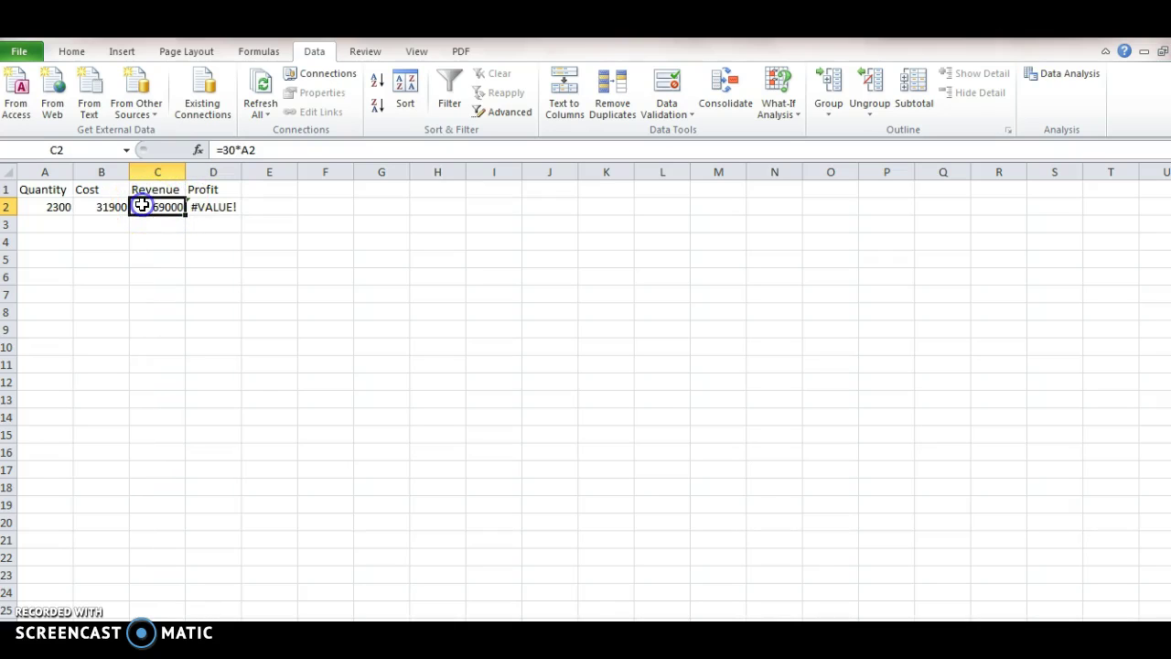
click(115, 205)
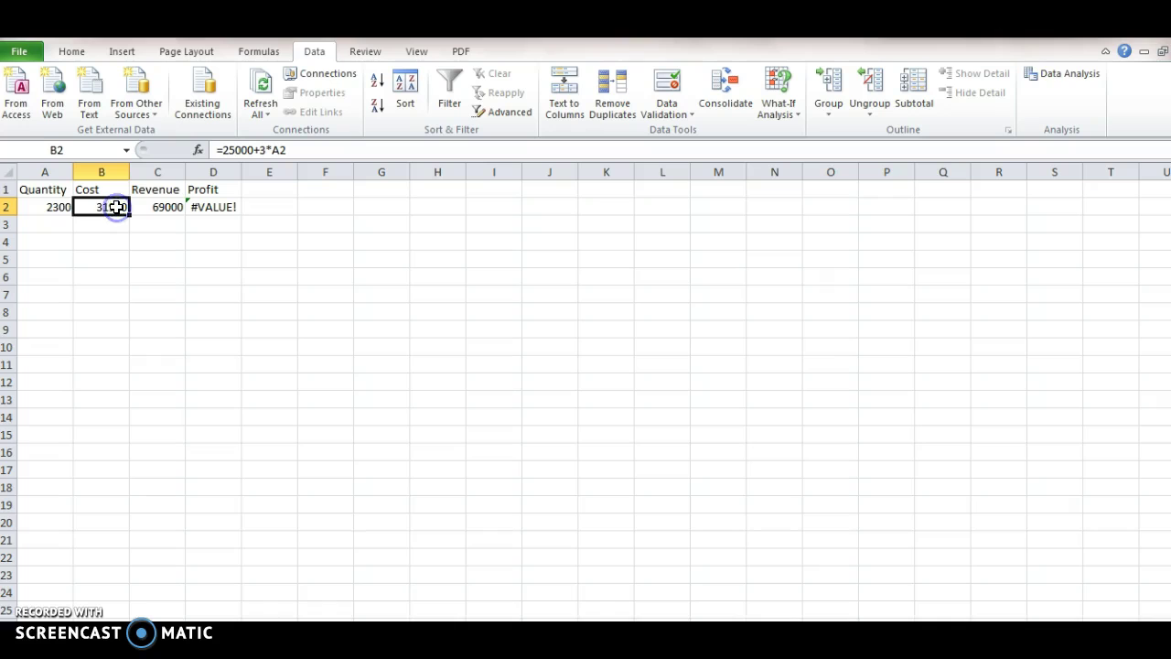
click(210, 207)
drag(265, 150, 211, 152)
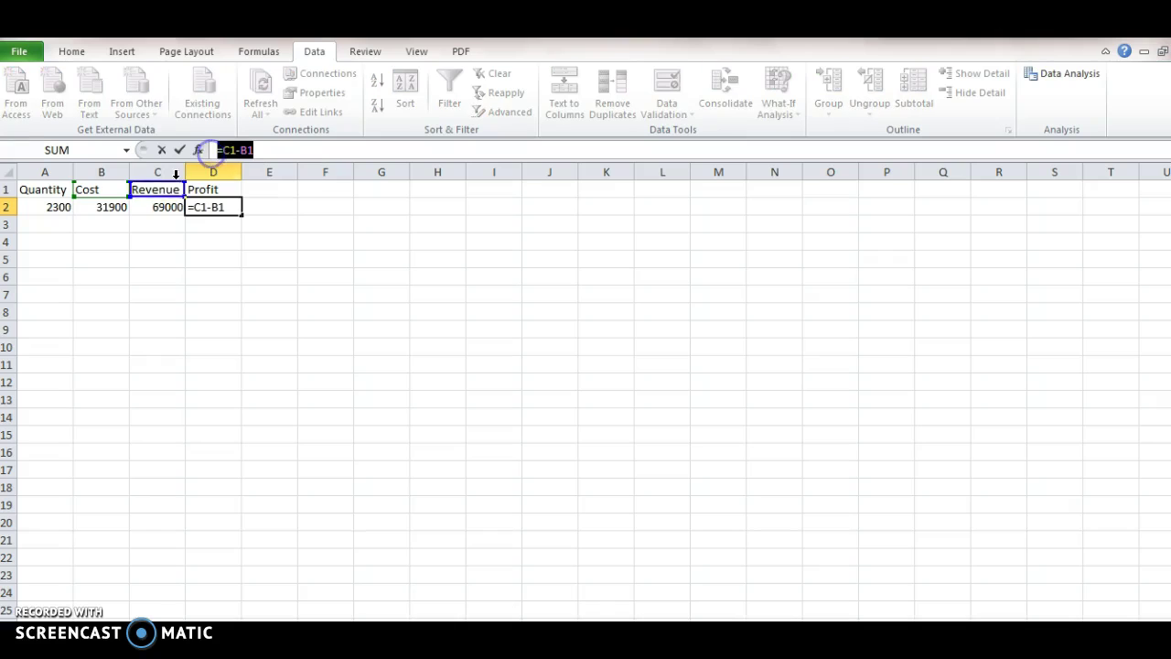
text(=)
click(150, 206)
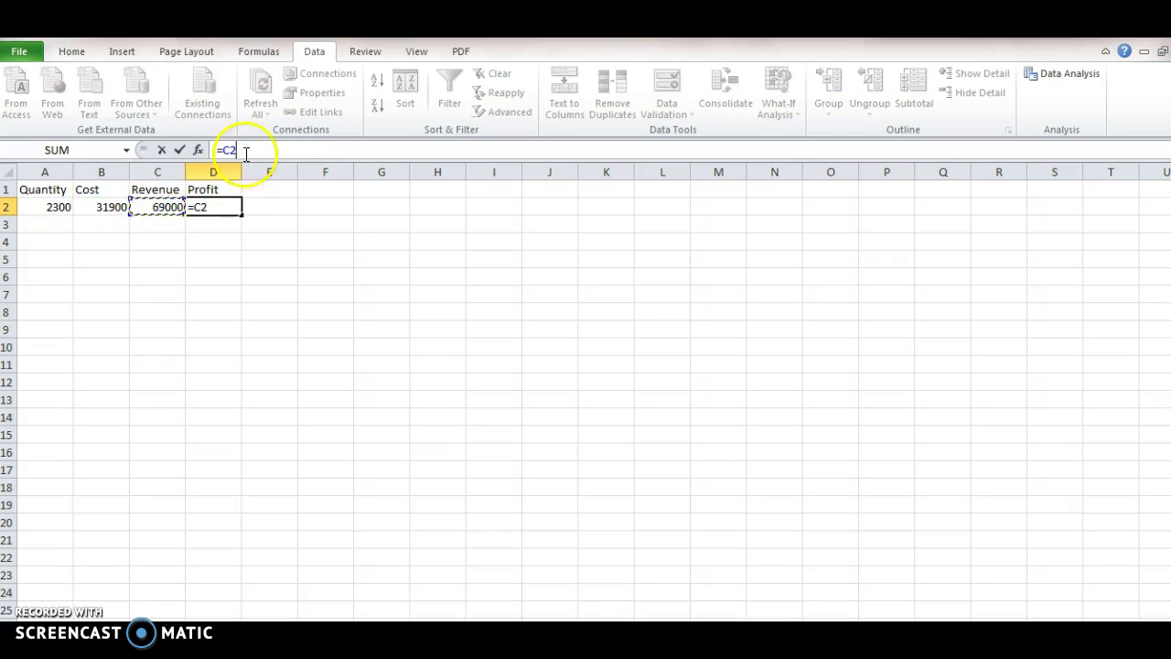
text(-)
click(105, 207)
key(Return)
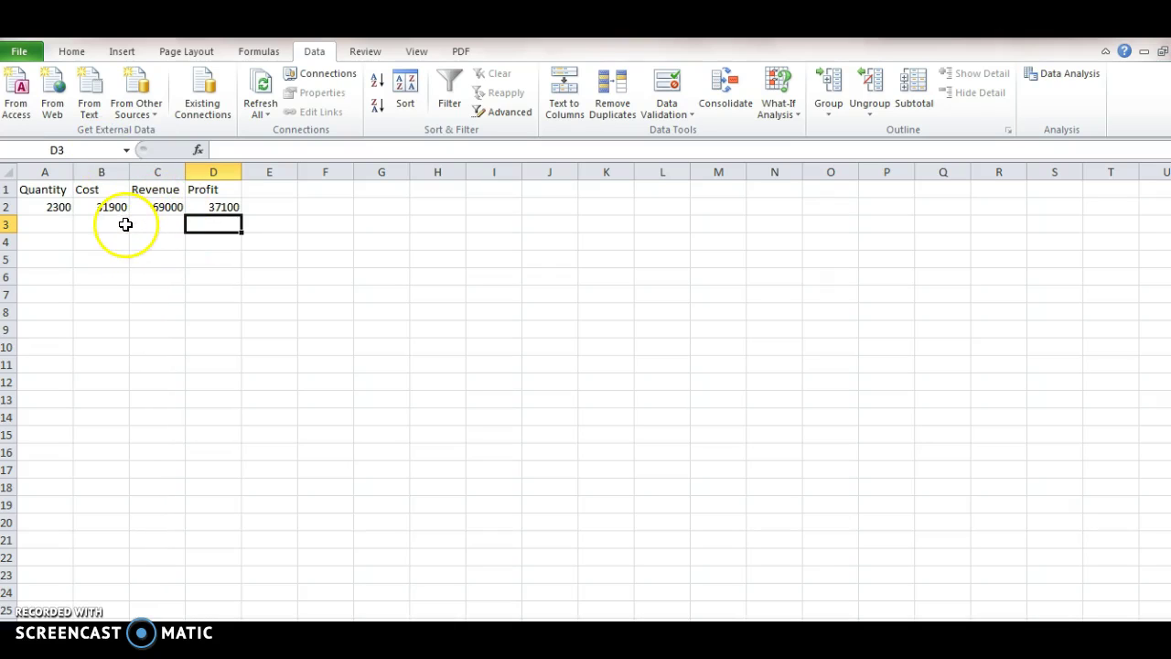
- Switch to the Word document and review part b, the question about varying demand in a table
click(344, 654)
click(429, 586)
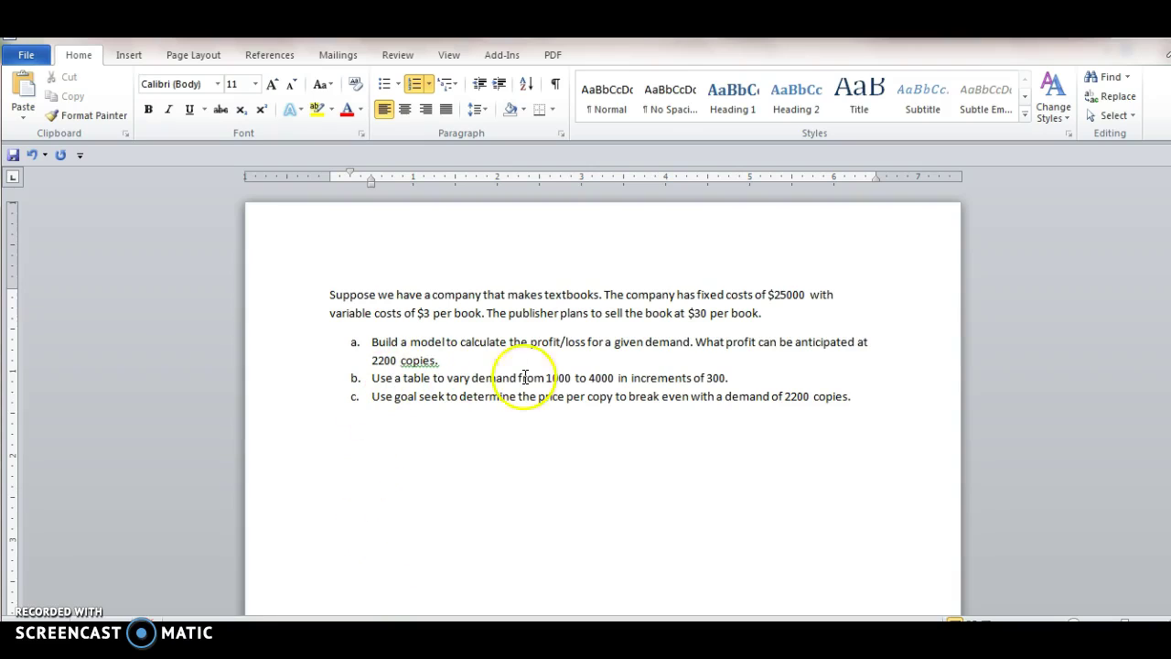
drag(728, 377, 366, 375)
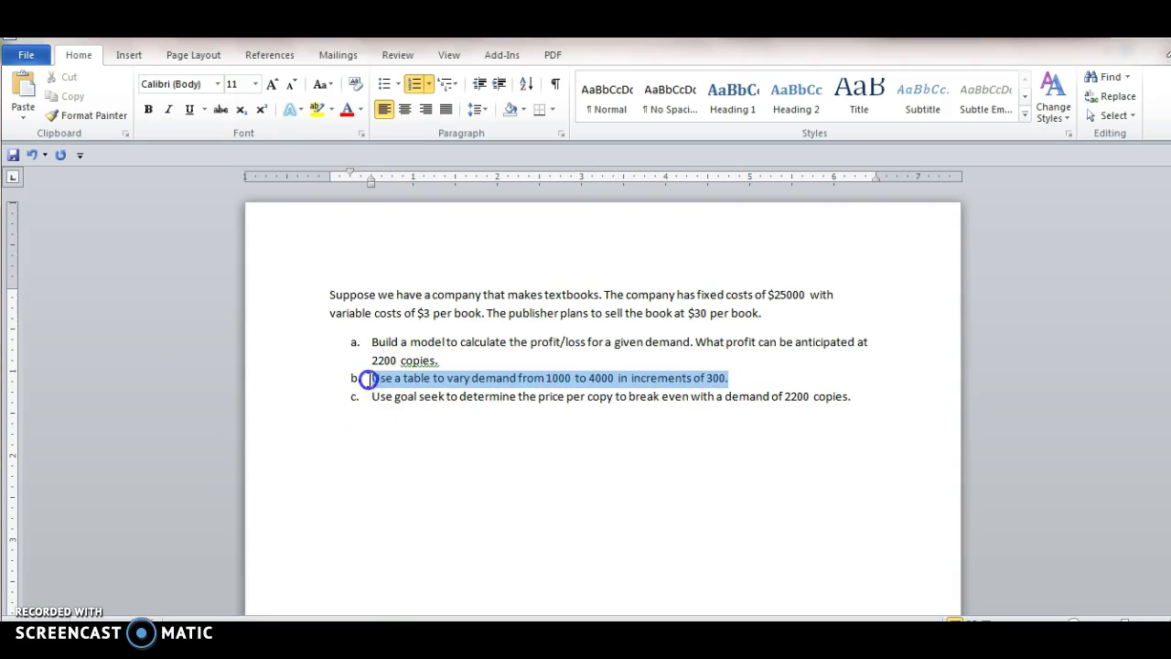
click(580, 440)
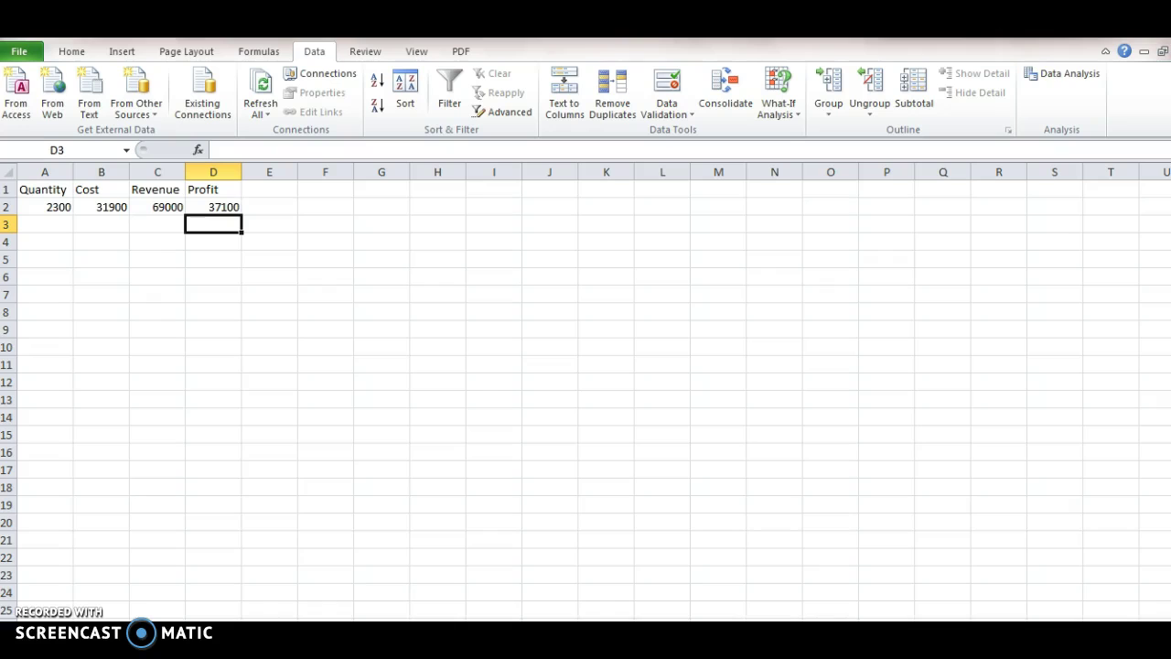
- In the Excel worksheet, set the quantity in A2 to 1000 and select the cost formula cell B2
click(51, 207)
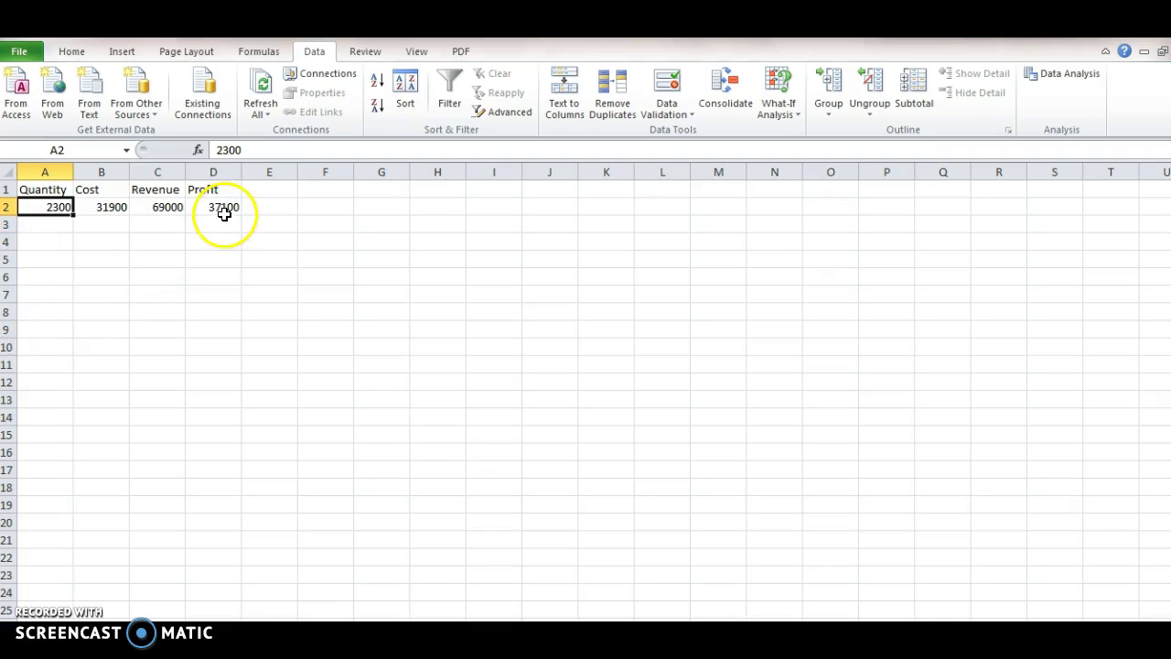
click(63, 217)
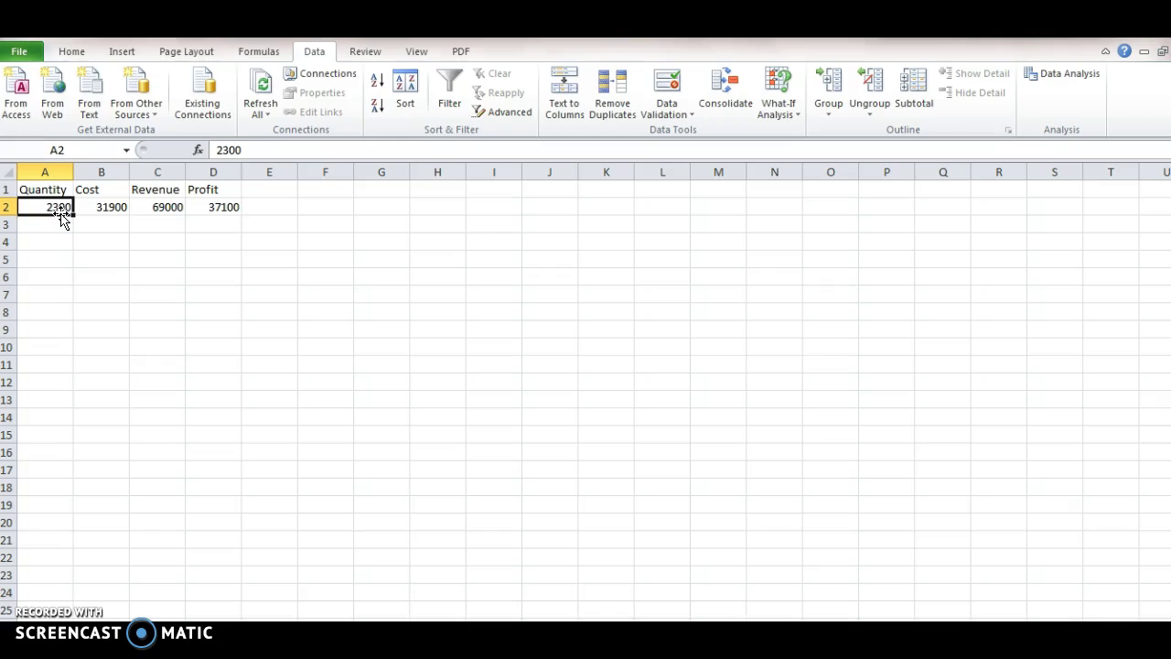
text(1000)
key(Return)
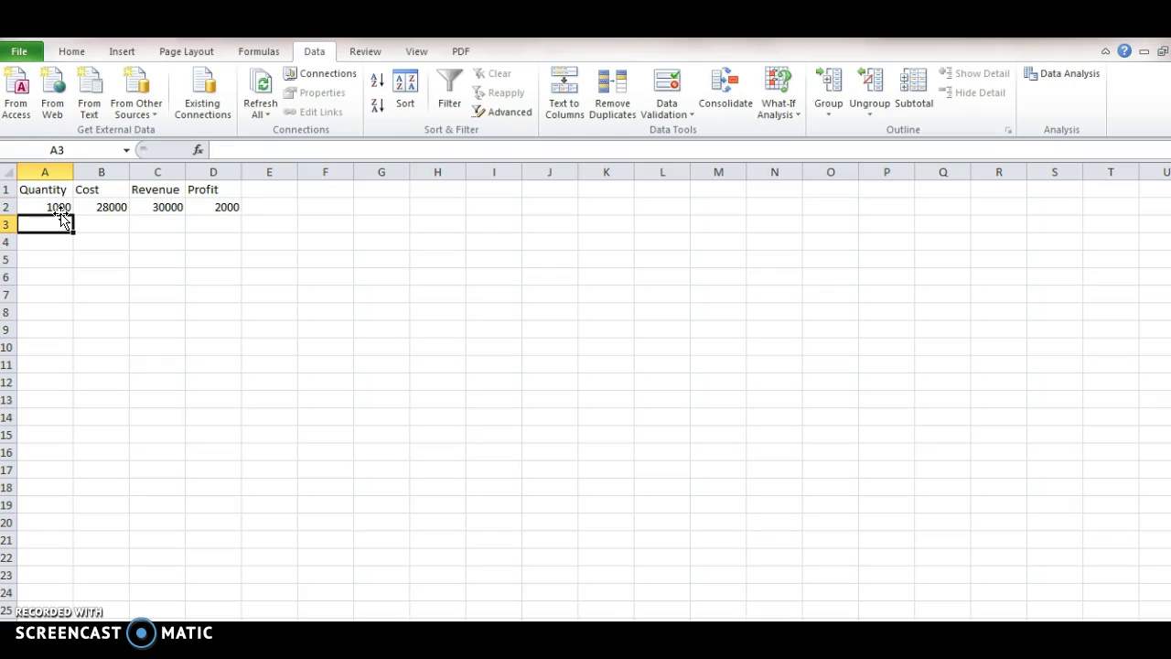
click(106, 212)
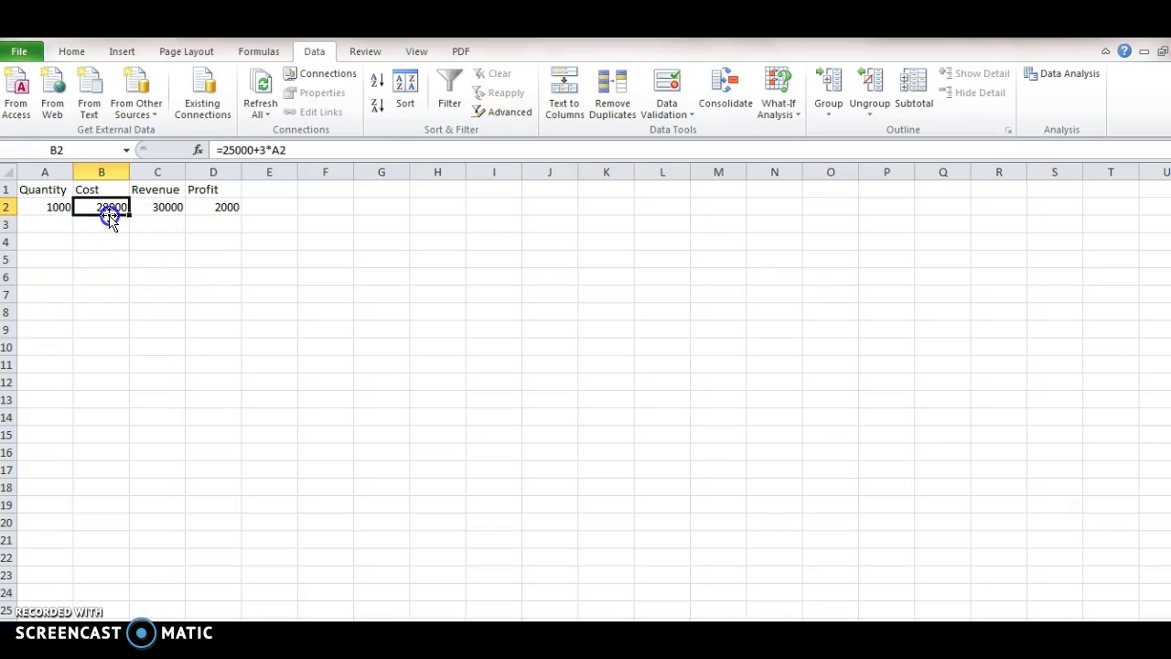
- Check the cost, revenue and profit formulas in B2, C2 and D2
click(160, 205)
click(209, 205)
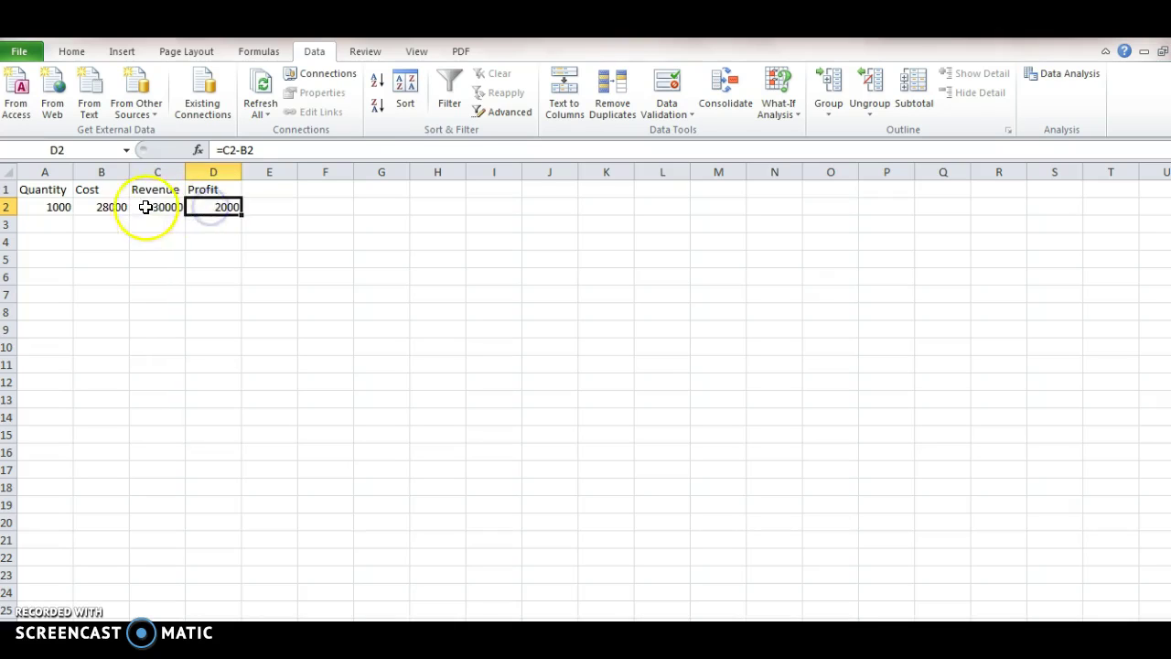
click(109, 209)
click(146, 207)
click(203, 207)
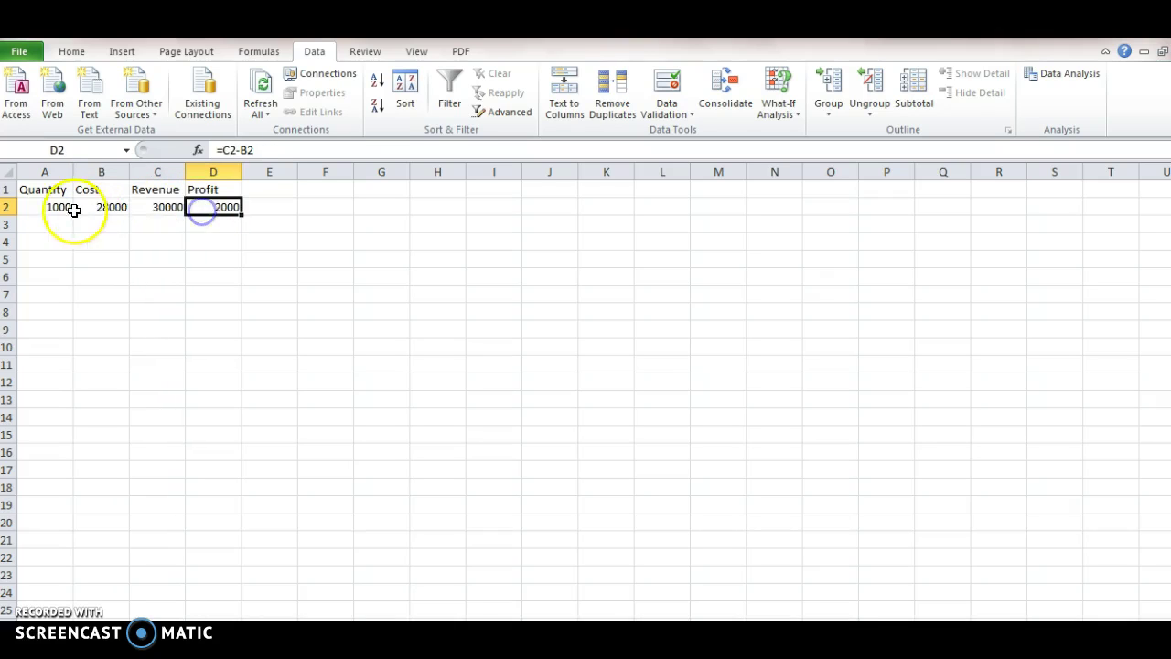
- Calculate the next quantity in A3 with the formula =A2+300
click(46, 224)
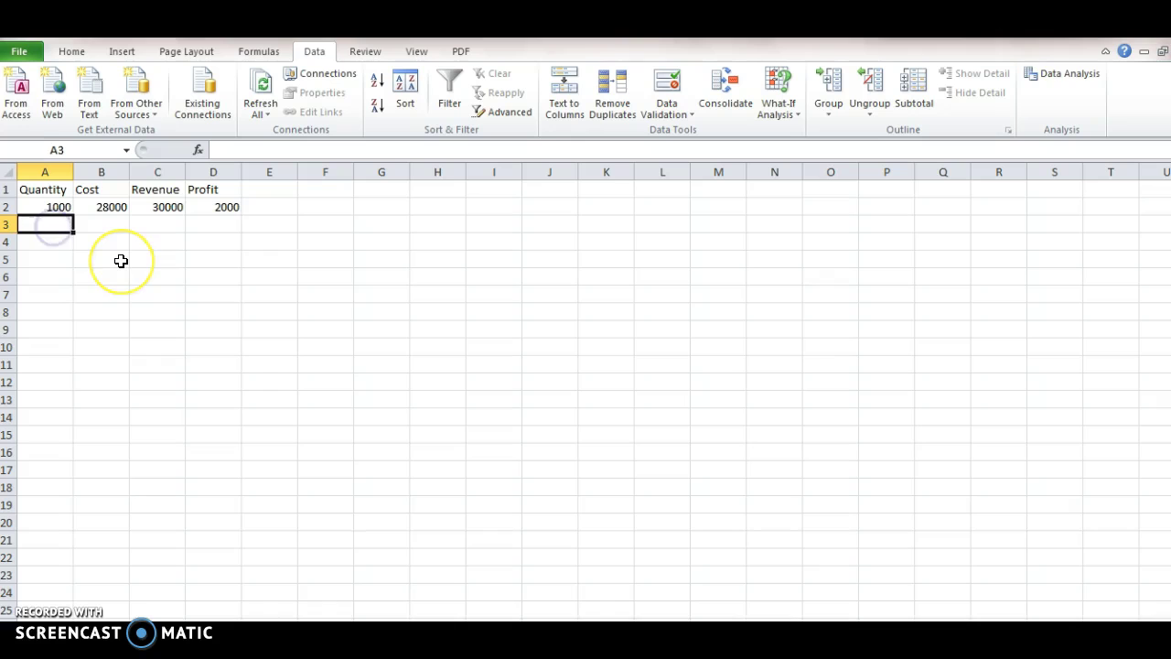
text(=)
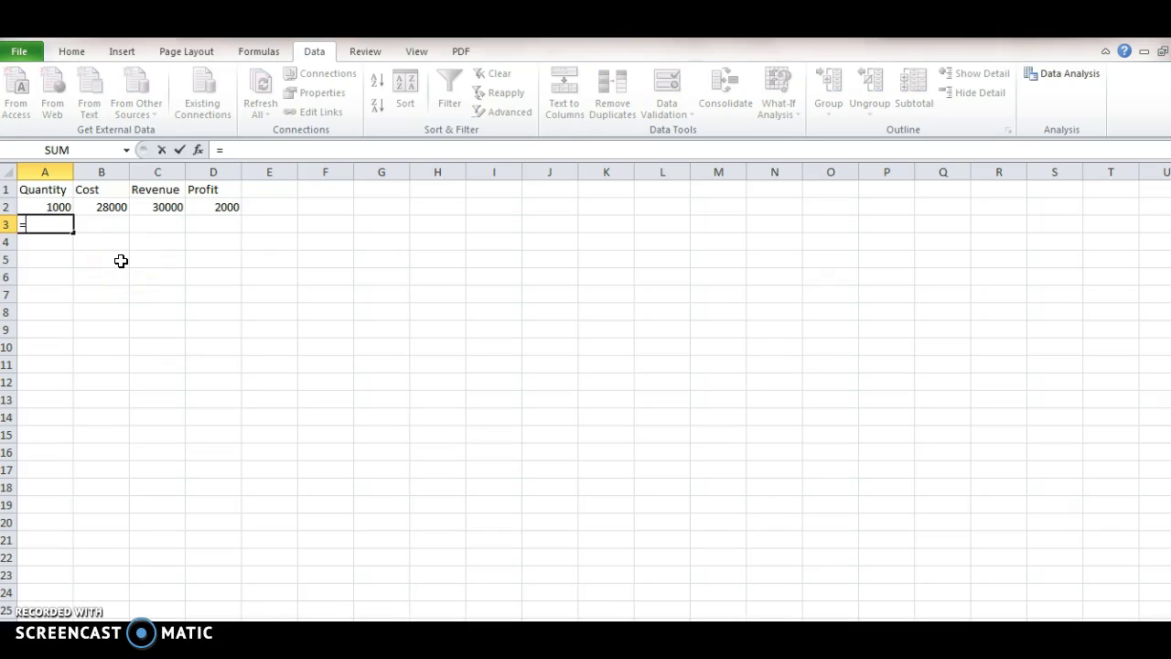
click(57, 206)
text(+)
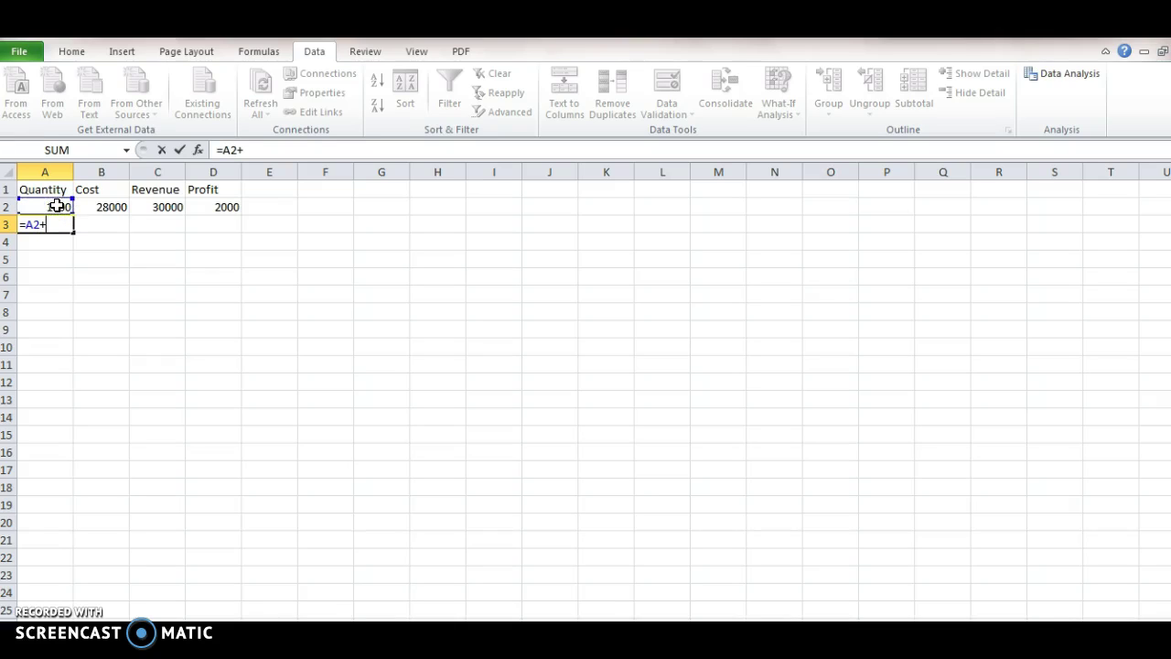
text(300)
key(Return)
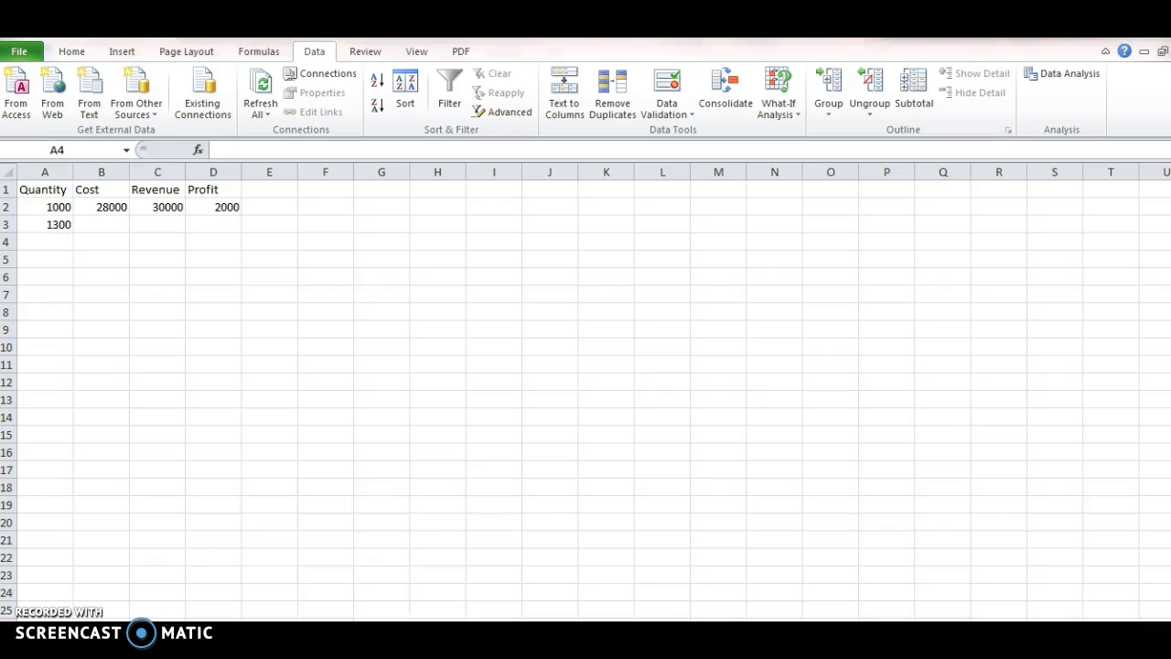
- Check the demand range in the Word document and fill the Excel quantity formula from A3 down to A12, reaching 4000
mouse_move(408, 615)
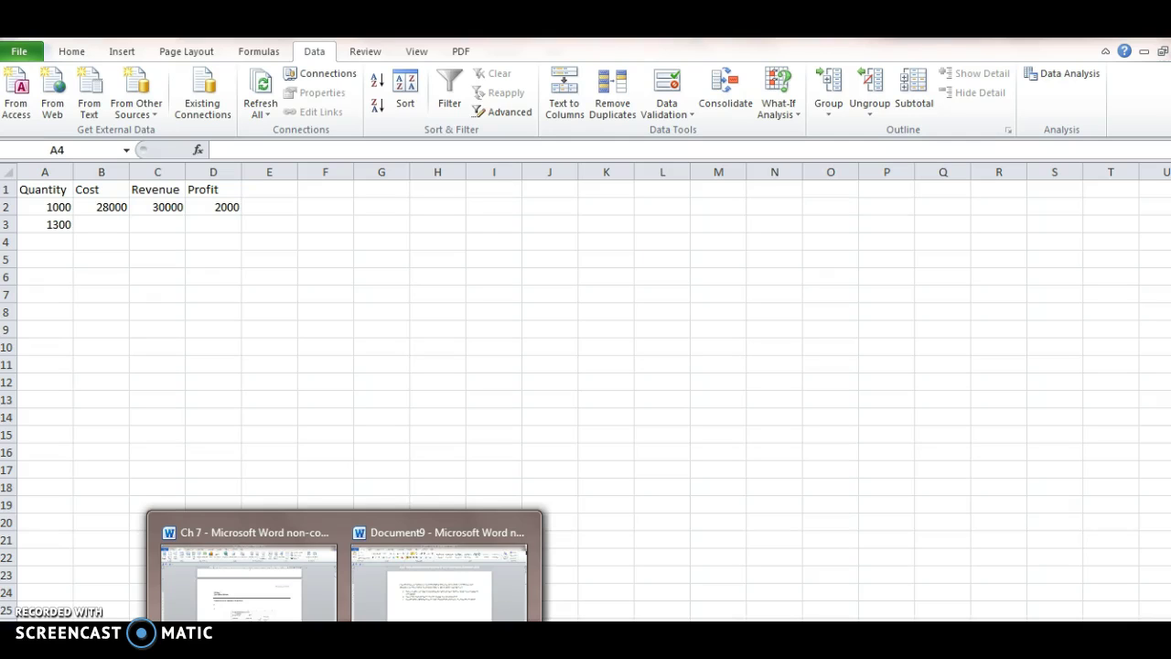
click(222, 510)
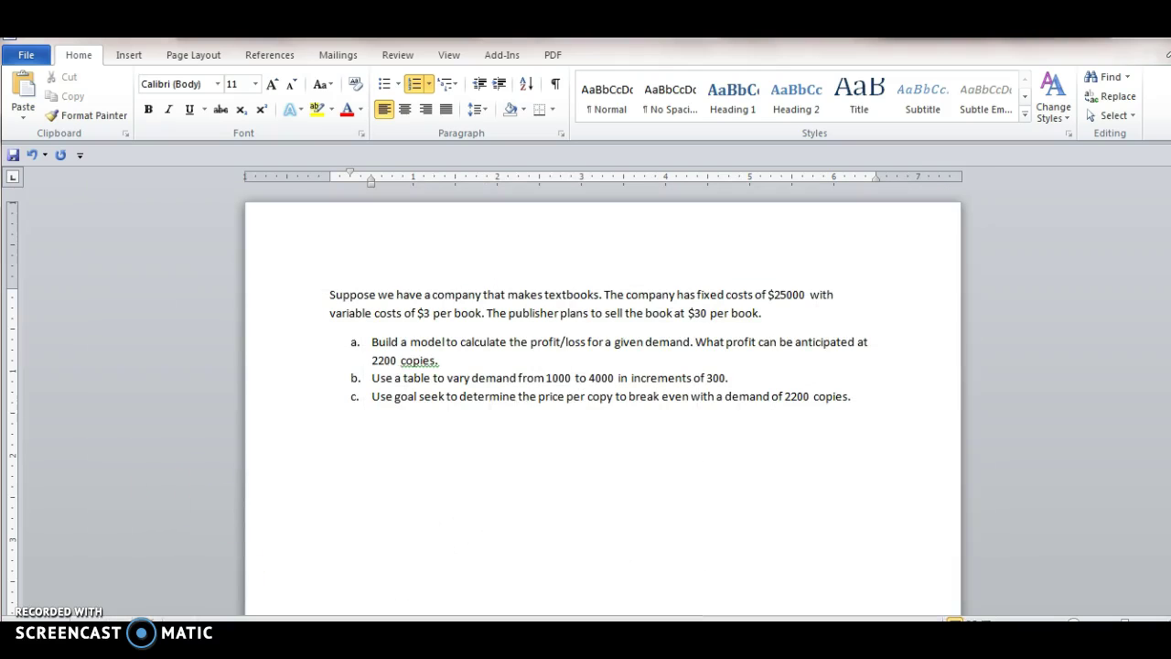
key(alt+Tab)
click(66, 230)
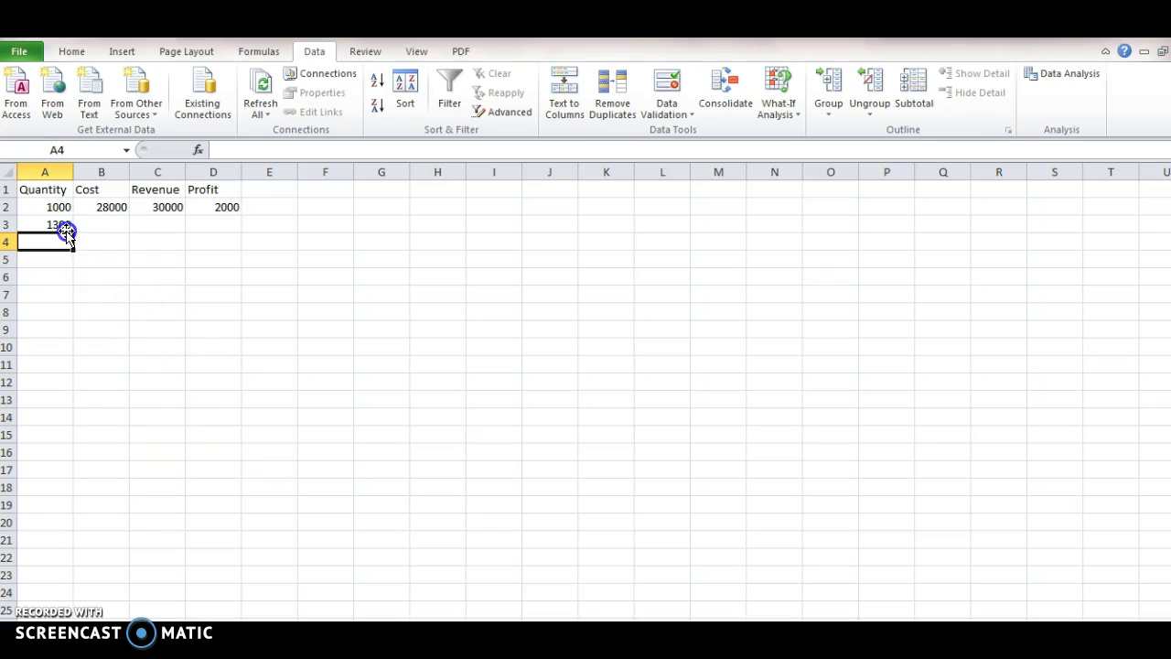
drag(74, 233, 75, 393)
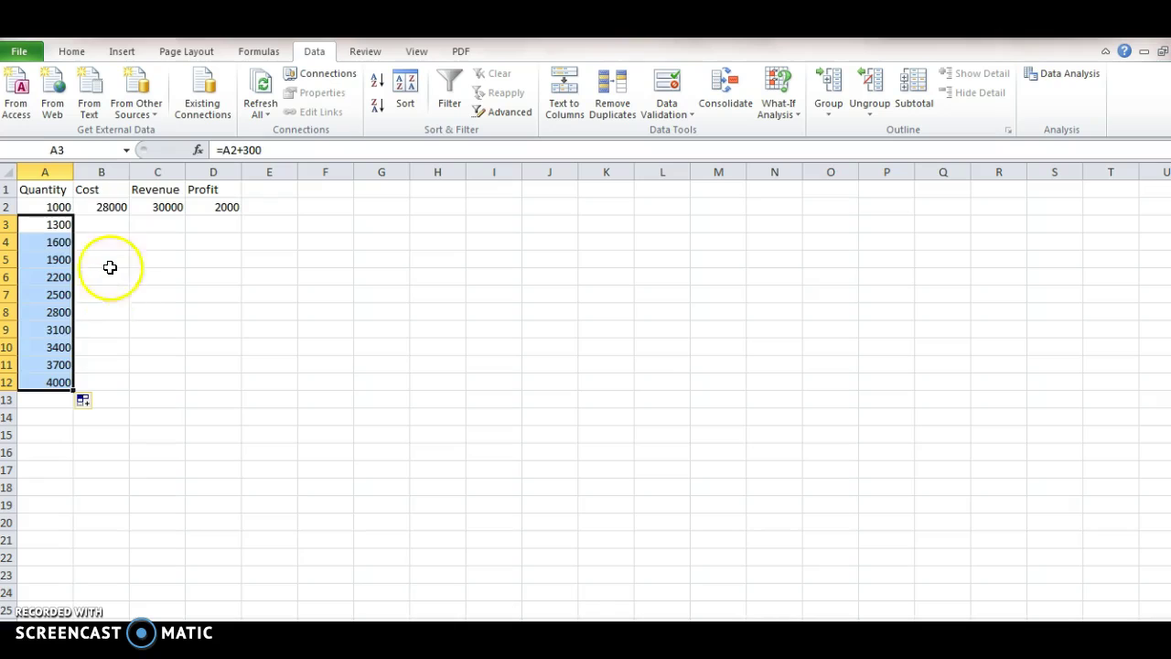
- Fill the cost, revenue and profit formulas from B2, C2 and D2 down to row 12
click(111, 207)
drag(130, 215, 125, 390)
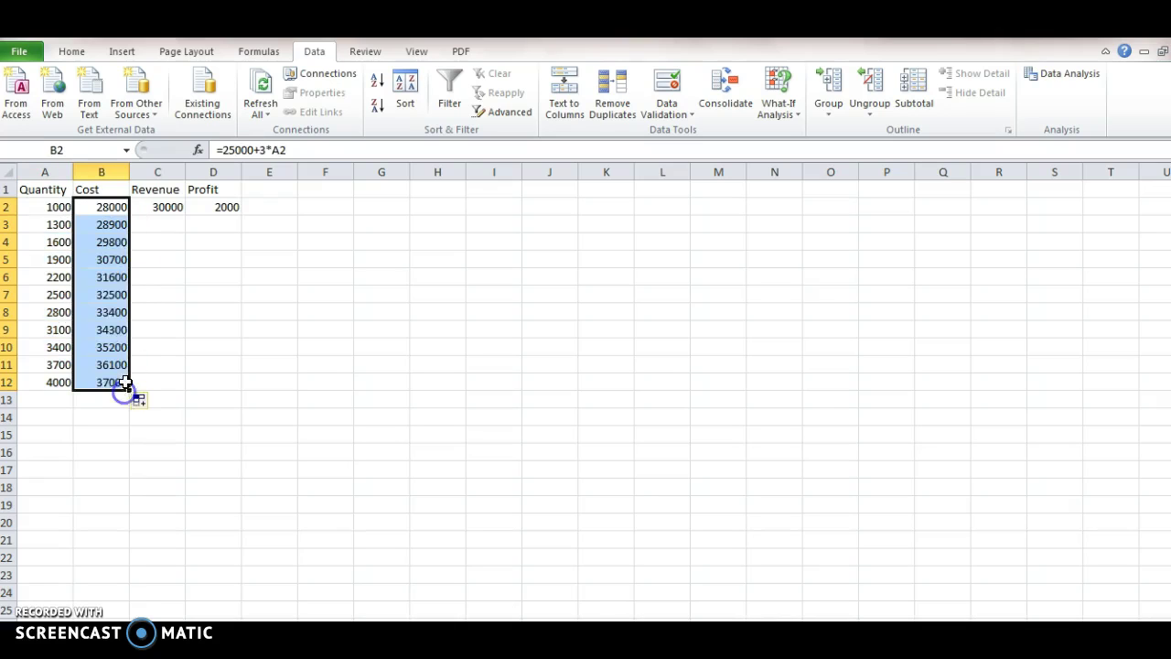
click(165, 207)
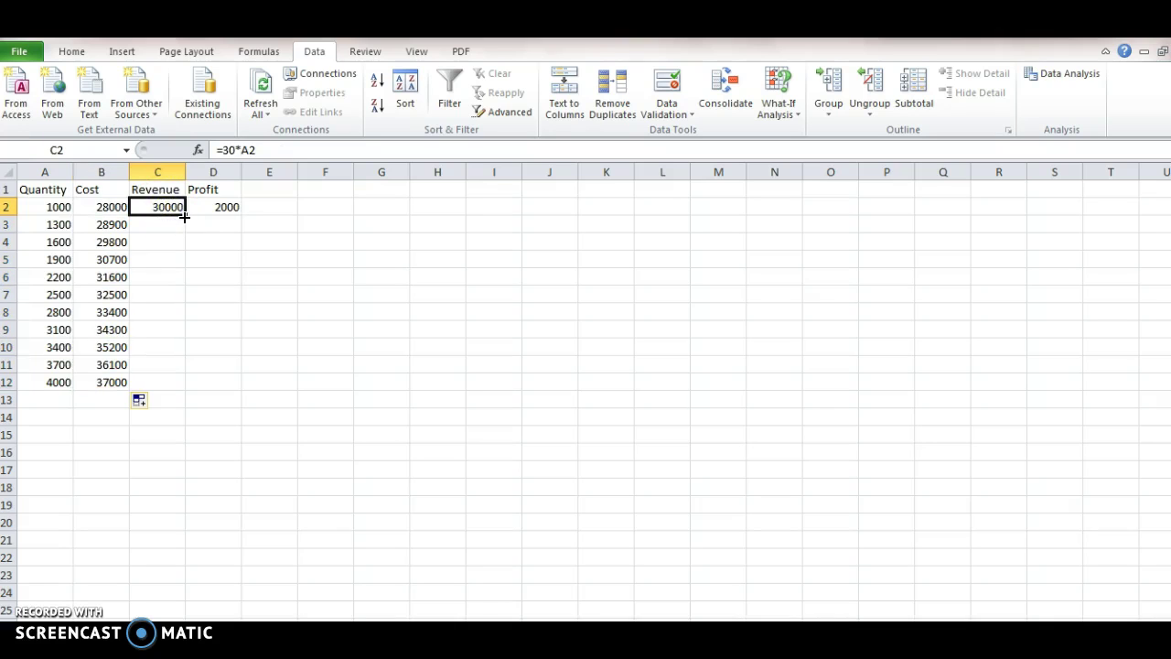
drag(183, 214, 178, 395)
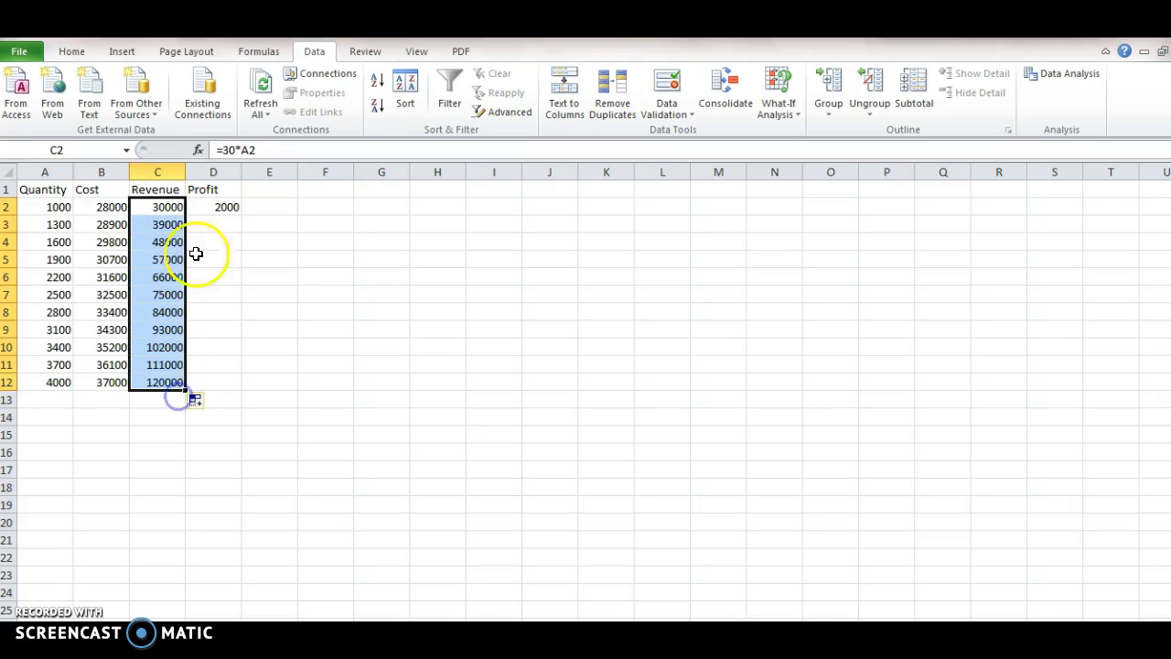
click(199, 205)
drag(241, 213, 244, 387)
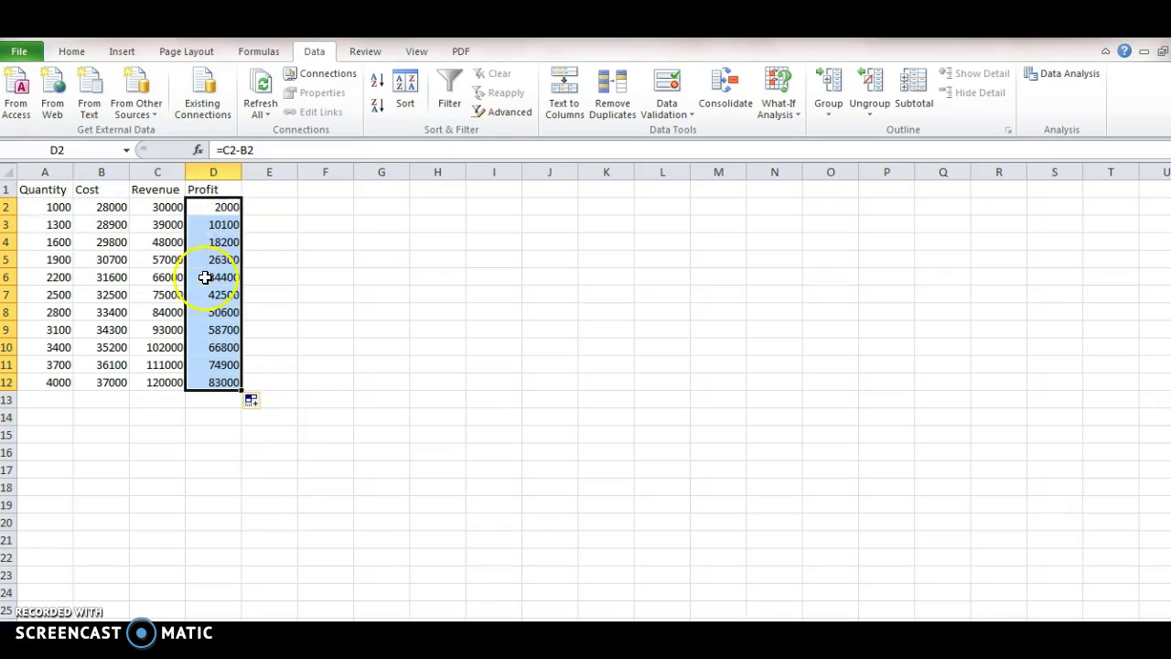
- Insert a new row above the 1000 quantity row and enter a quantity of 100 in A2
click(10, 208)
right_click(13, 211)
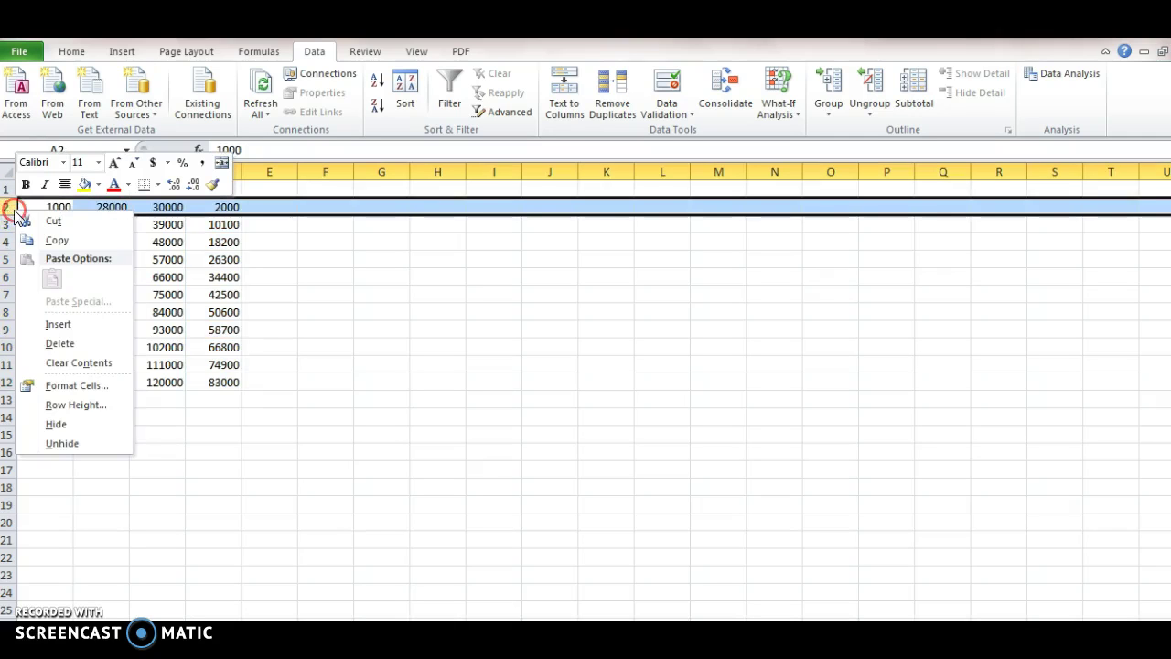
click(56, 324)
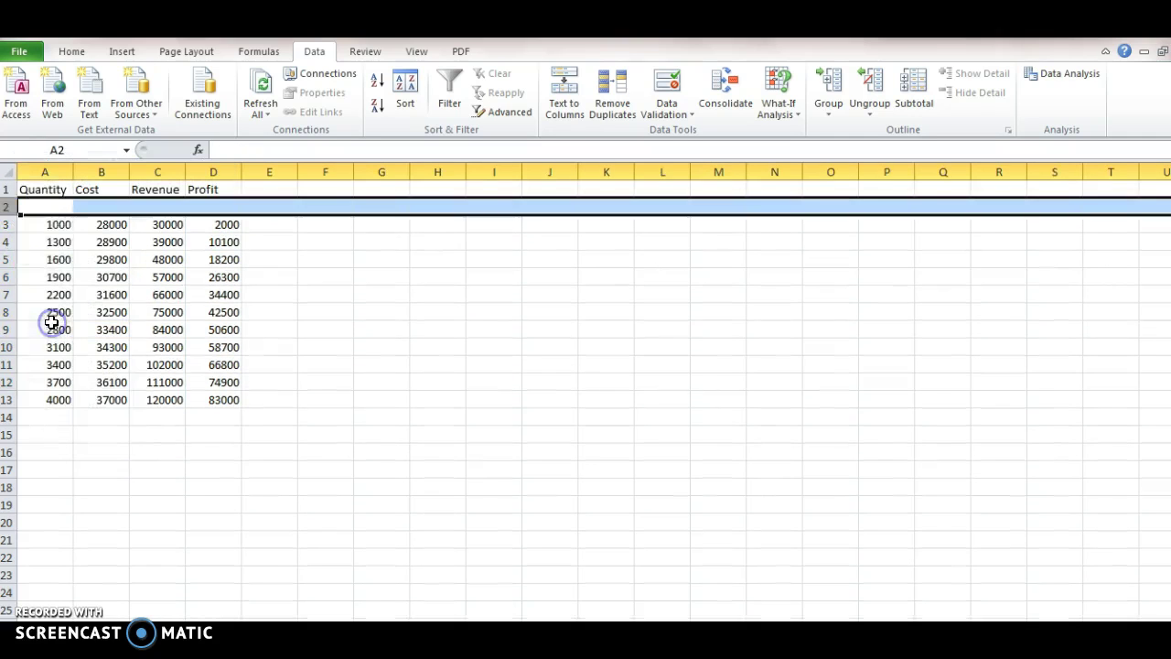
click(50, 211)
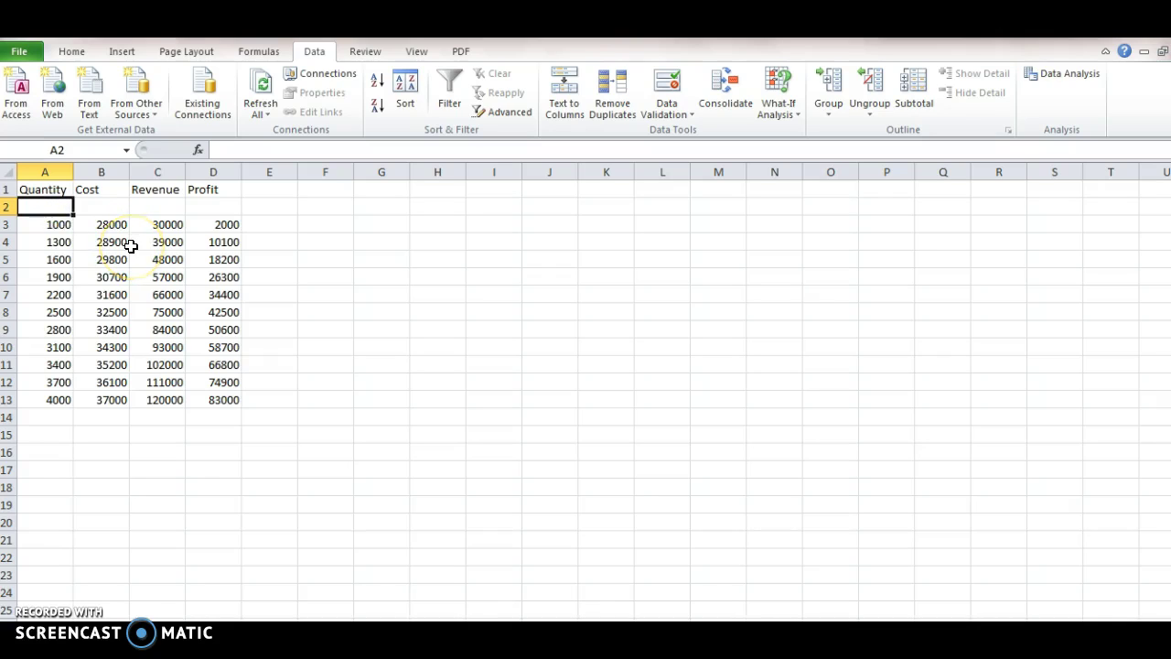
click(131, 259)
text(100)
key(Tab)
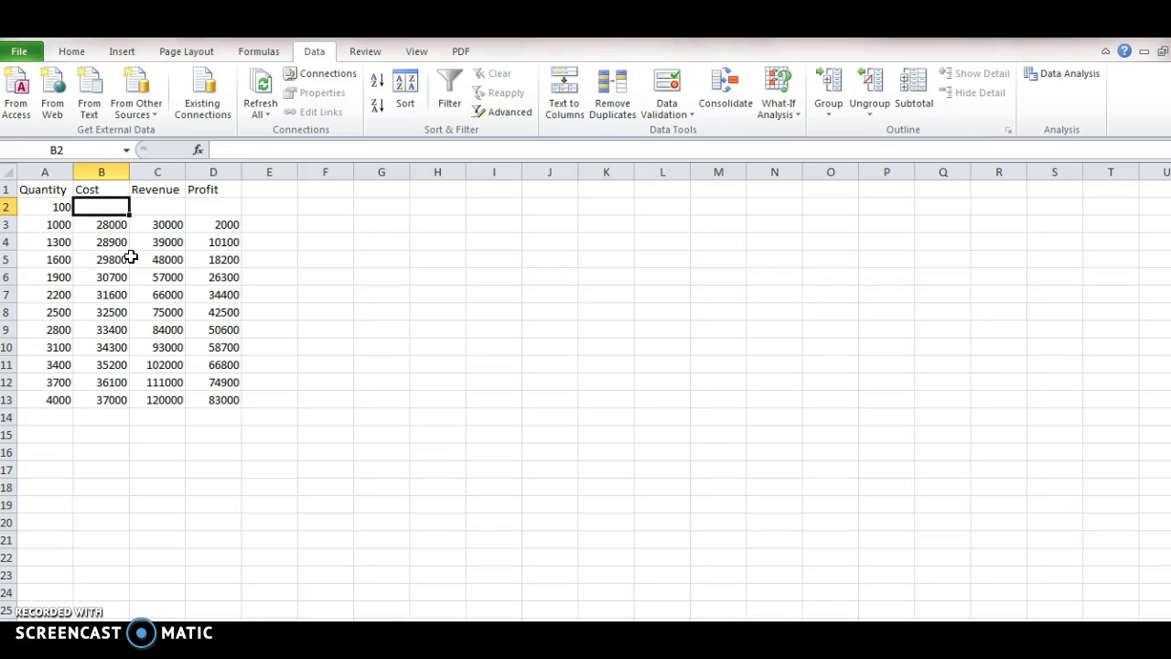
- Extend the cost, revenue and profit formulas from row 3 up into row 2
click(119, 227)
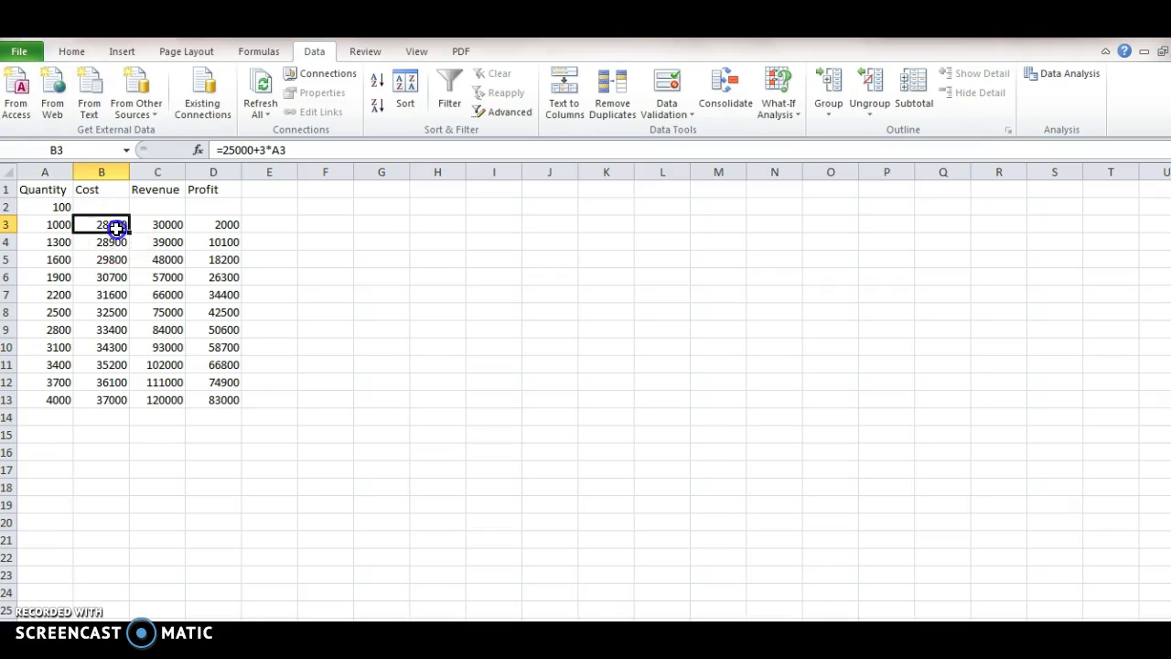
drag(129, 233, 175, 200)
click(176, 224)
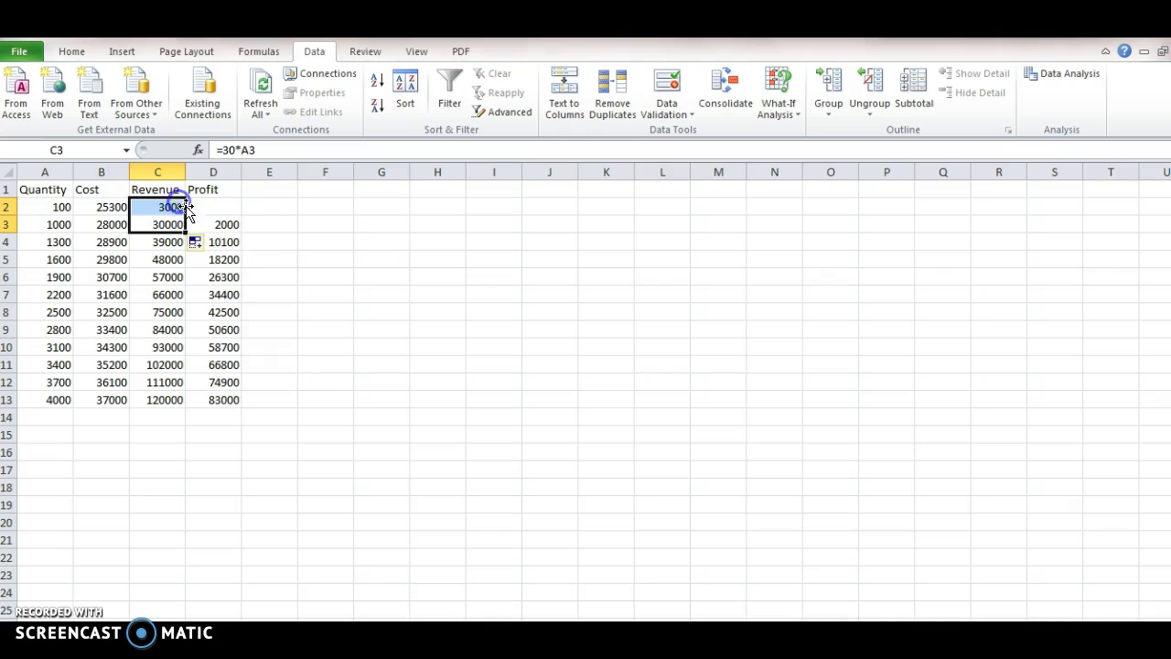
click(227, 236)
click(228, 225)
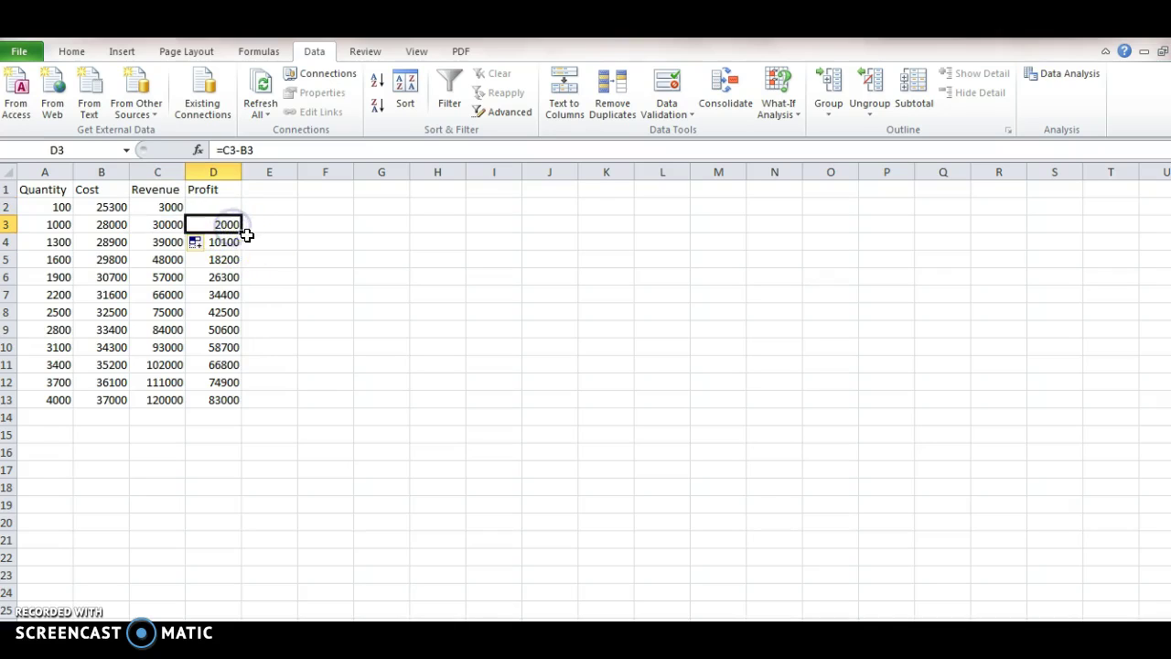
drag(241, 232, 239, 202)
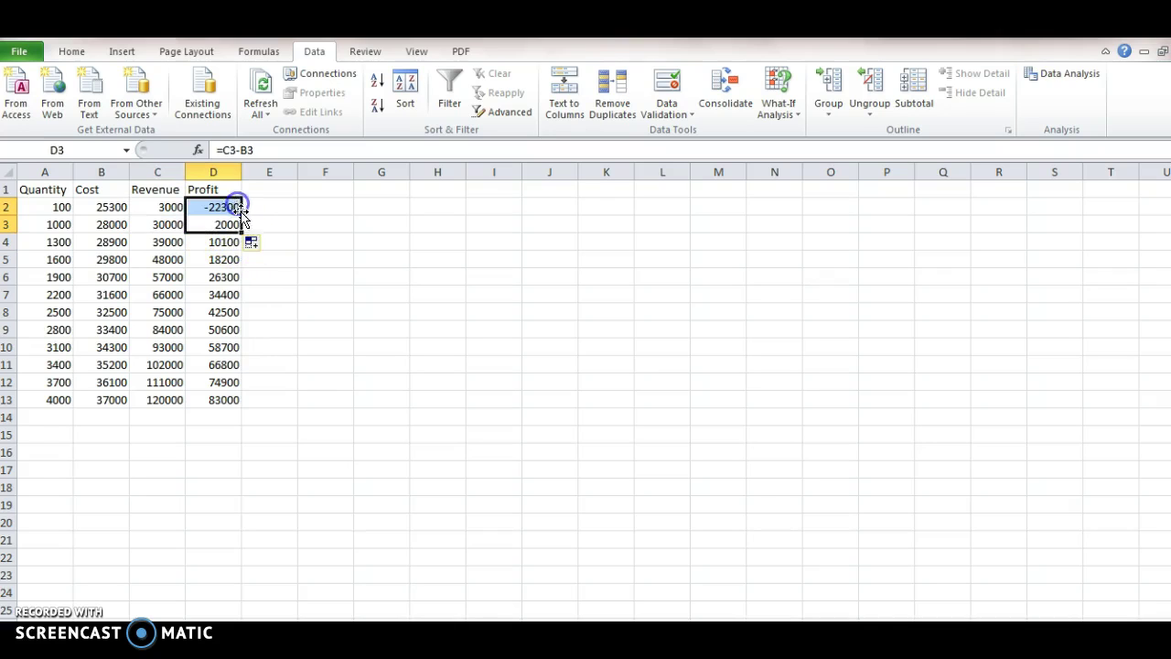
- Examine the quantity and revenue cells in row 2 for the 100-copy case
click(267, 222)
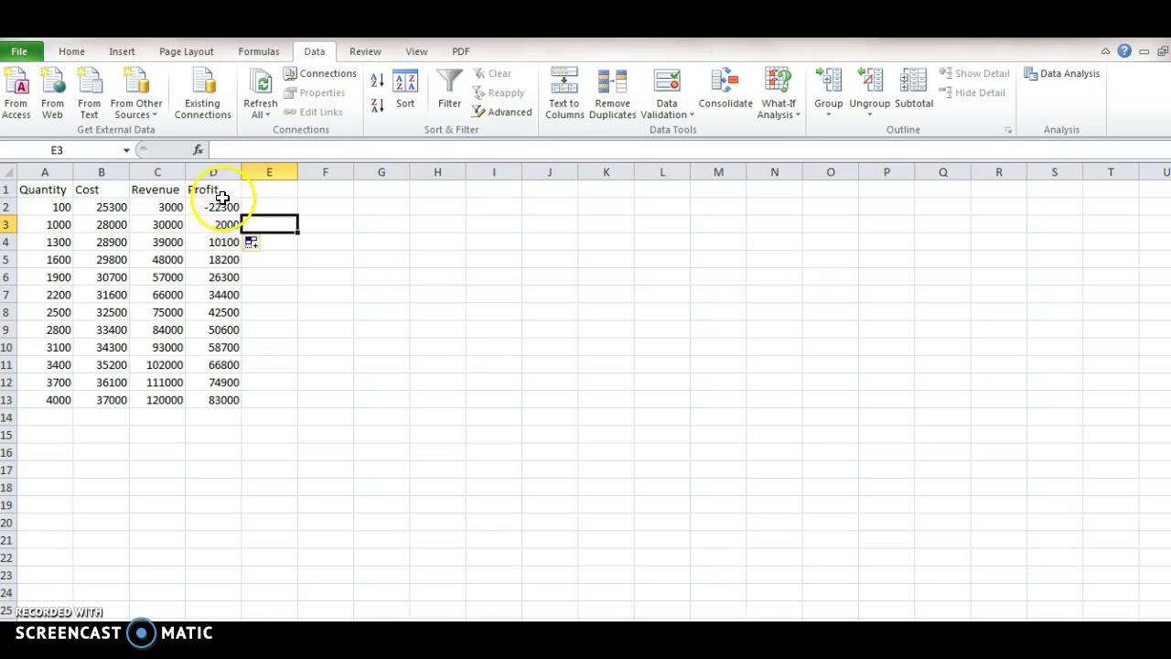
click(70, 218)
click(66, 212)
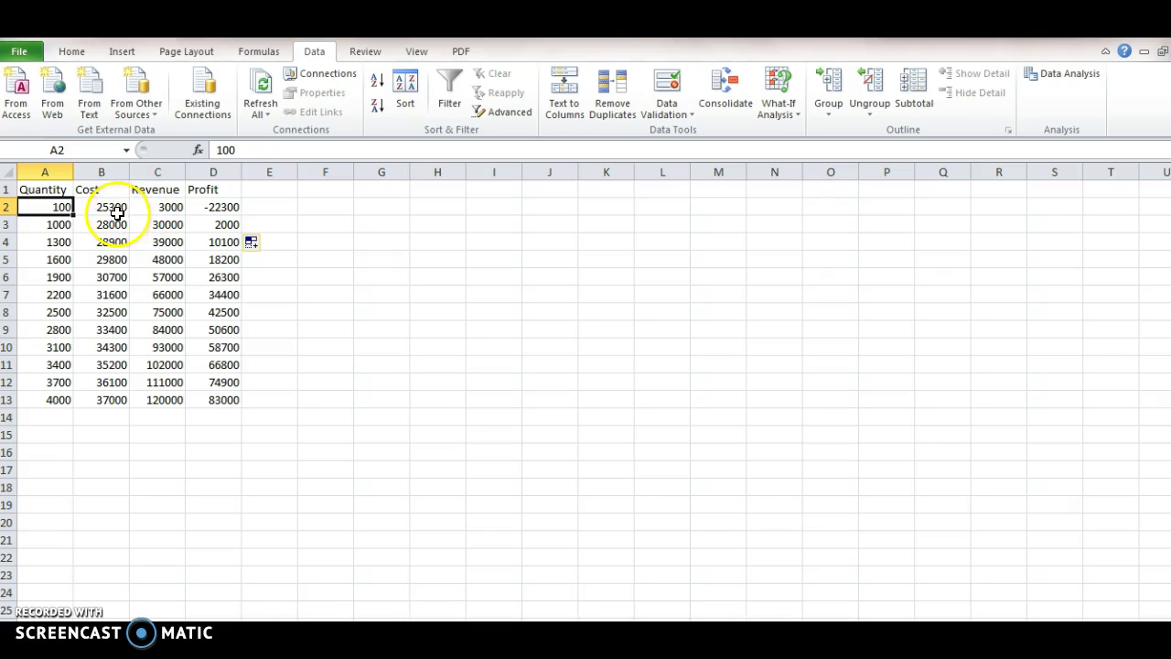
click(170, 207)
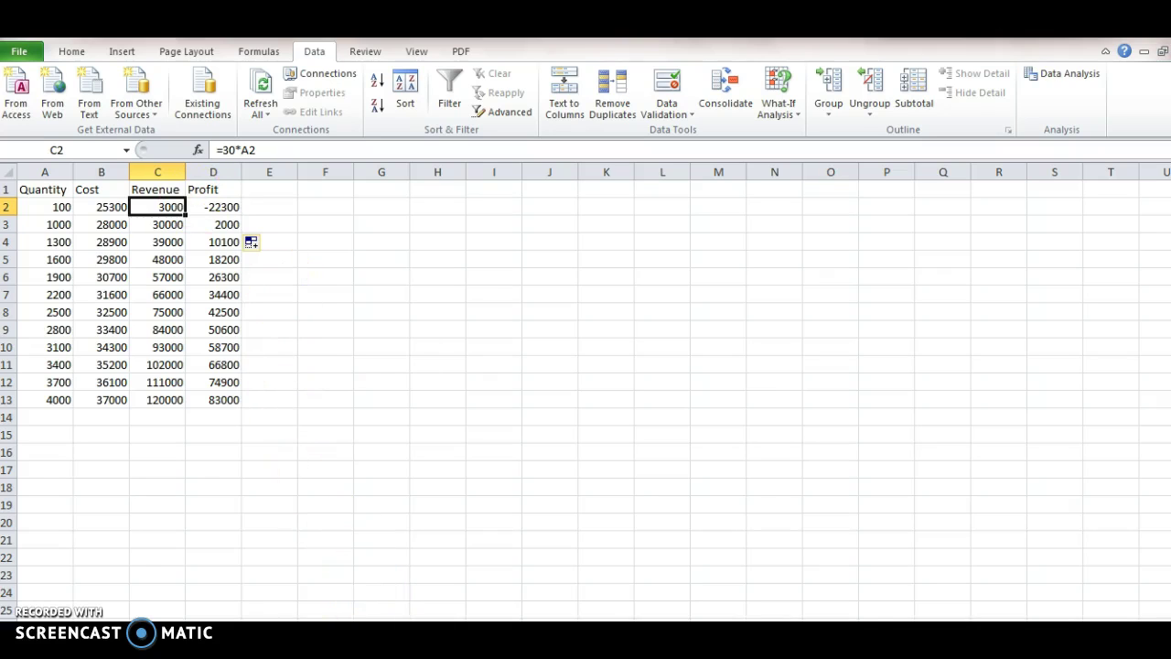
- Review part c, the goal seek question, in the Word document and return to the Excel worksheet
mouse_move(345, 645)
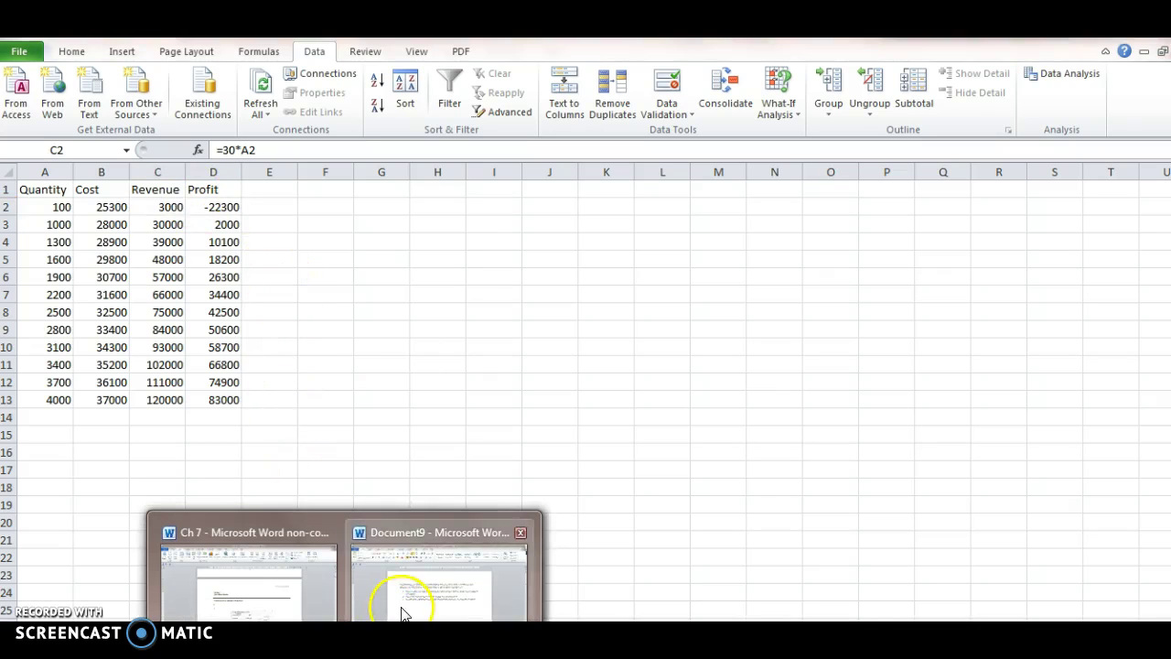
click(386, 603)
drag(370, 397, 835, 393)
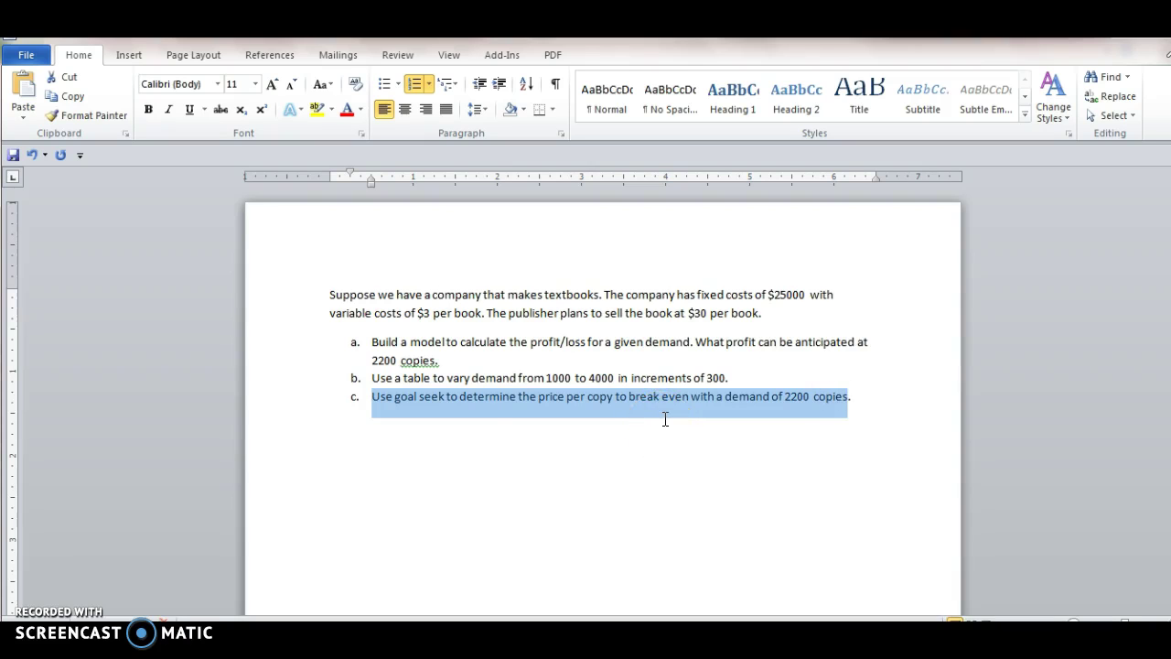
key(alt+Tab)
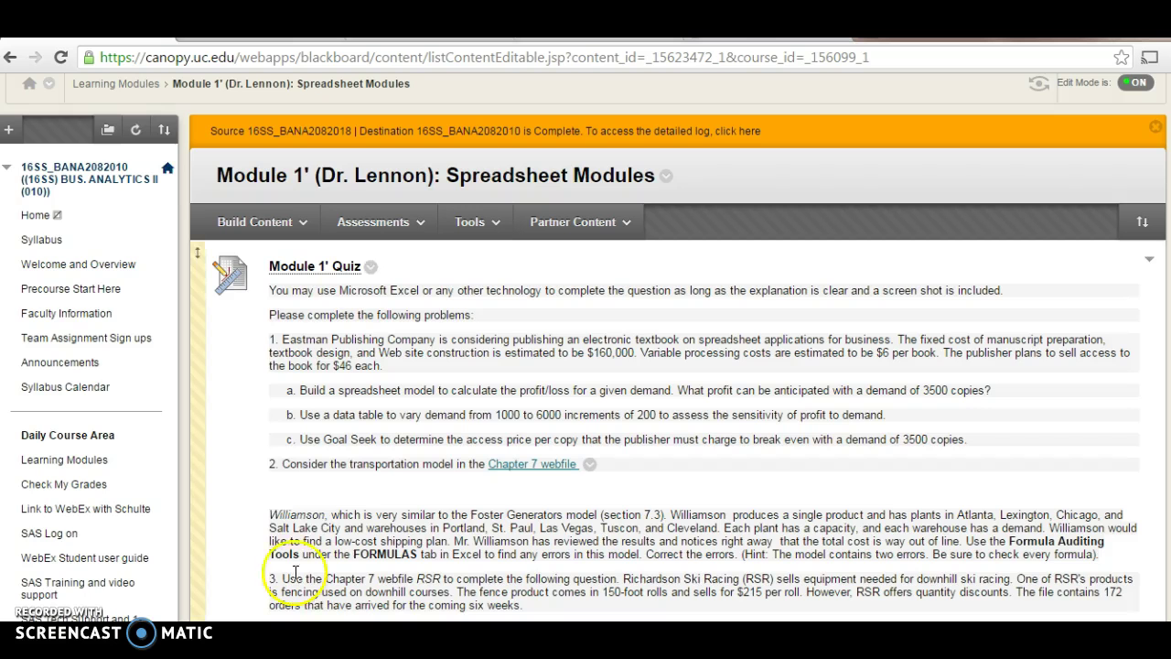
key(alt+Tab)
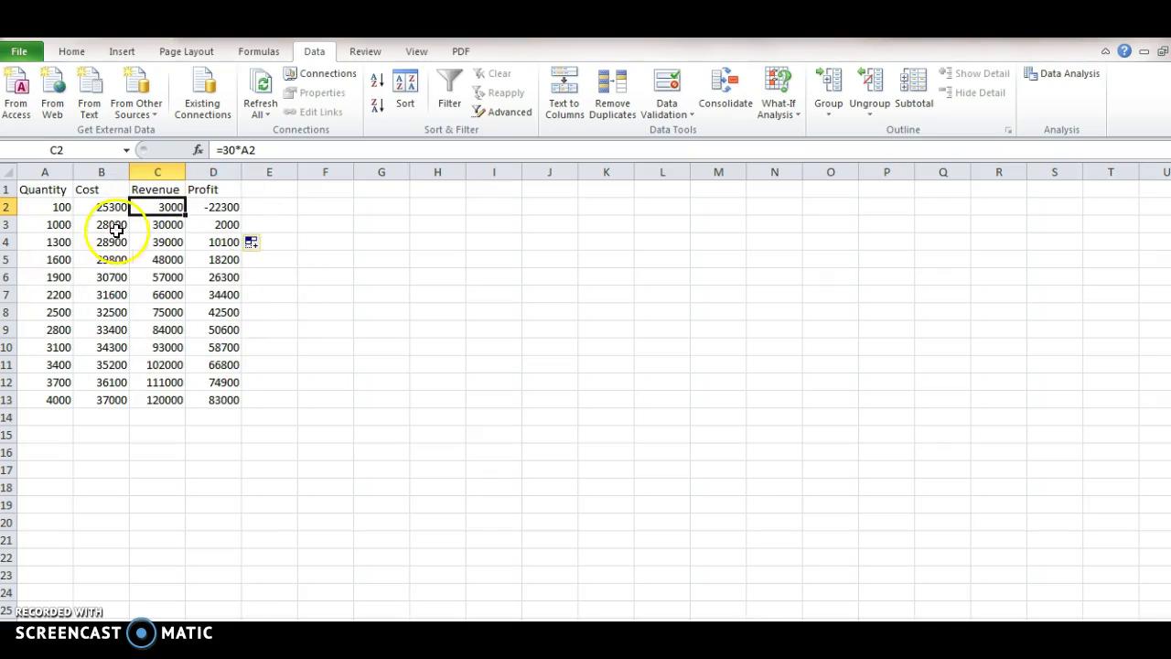
- On the next blank worksheet, enter the heading Price in A1 and the value 30 in A2
click(385, 190)
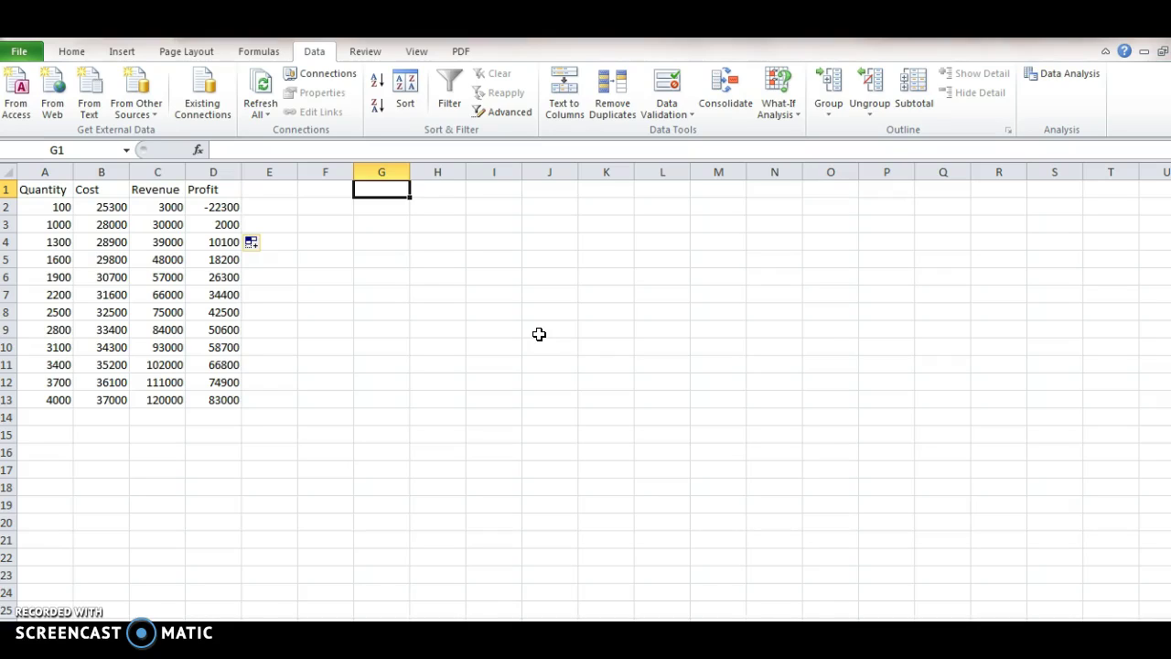
scroll(448, 421, down, 1)
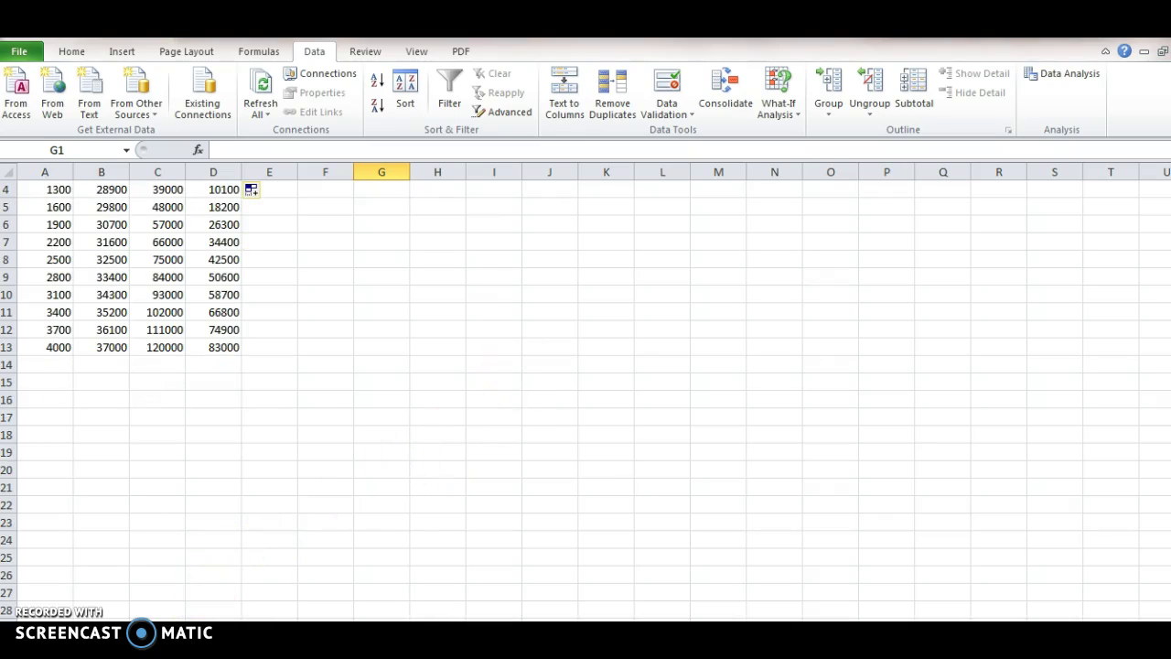
key(ctrl+Page_Down)
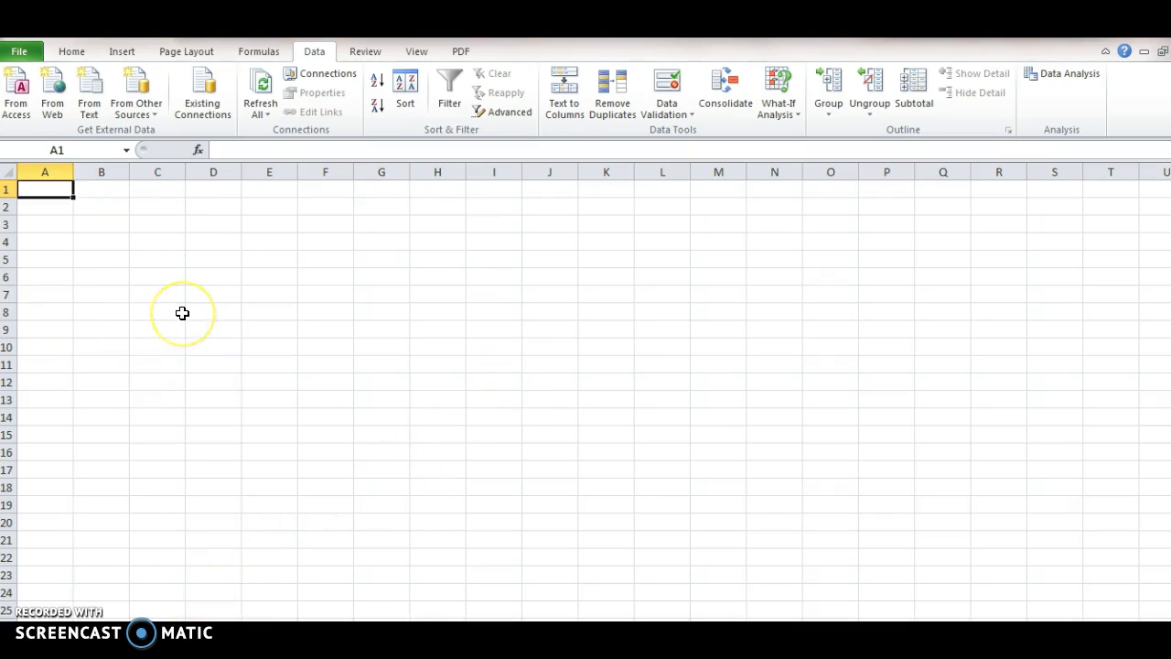
text(P)
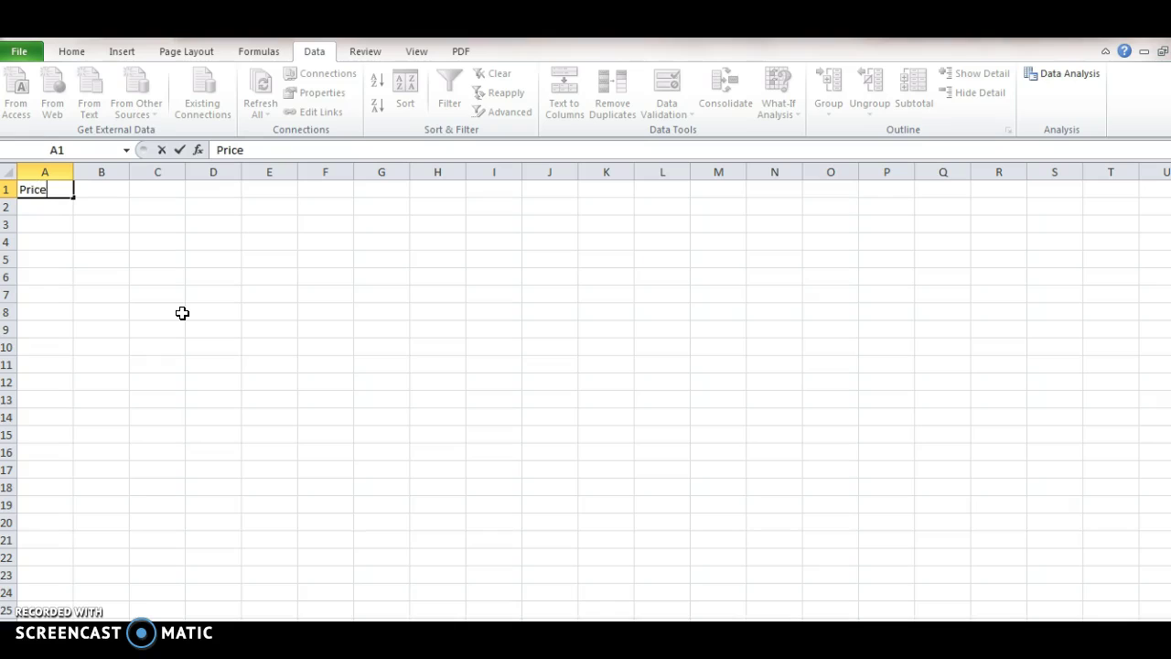
text(rice)
key(Return)
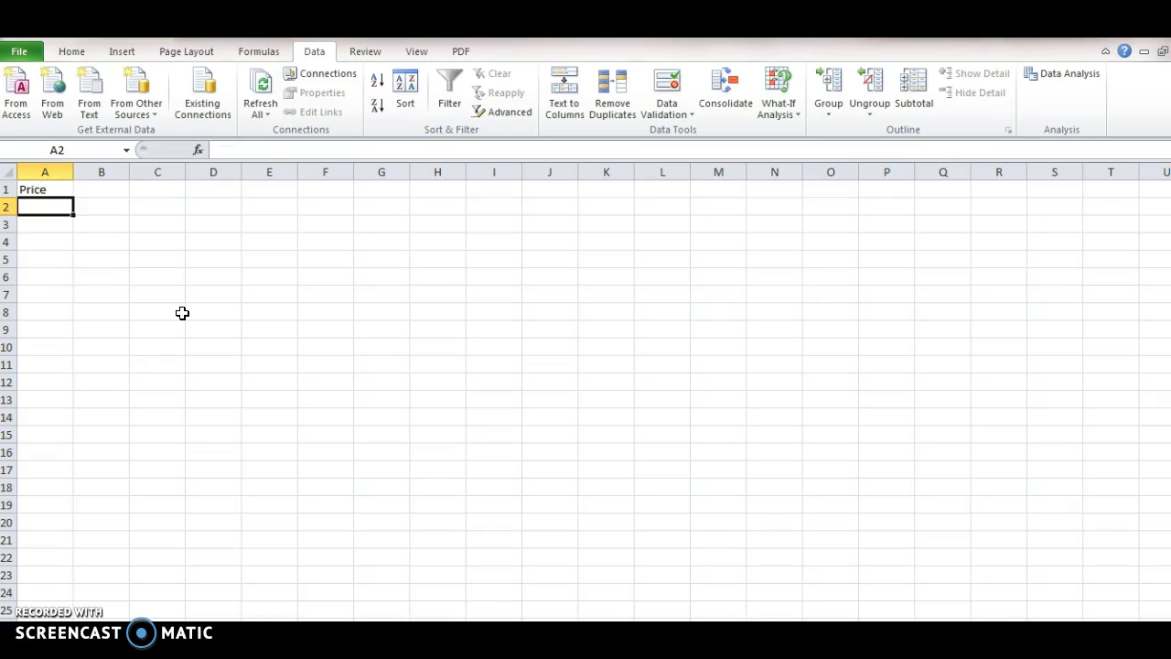
text(30)
key(Tab)
key(Up)
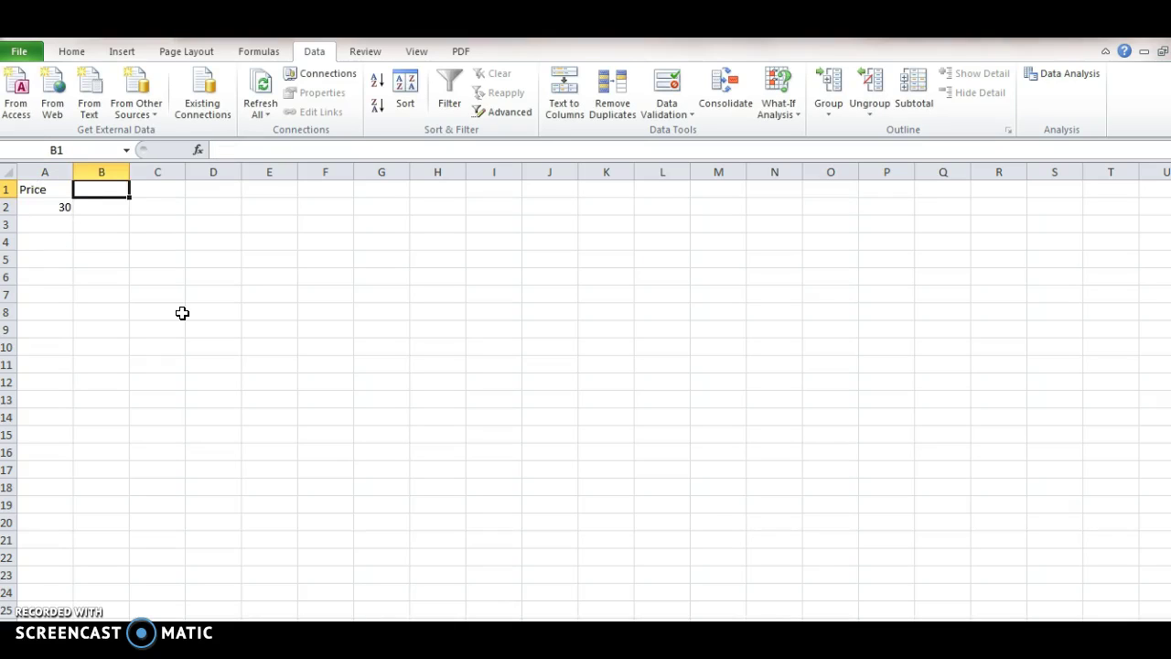
- Enter the heading Cost in B1 and the formula =2500+3*2200 in B2, checking the demand in the Word document
text(C)
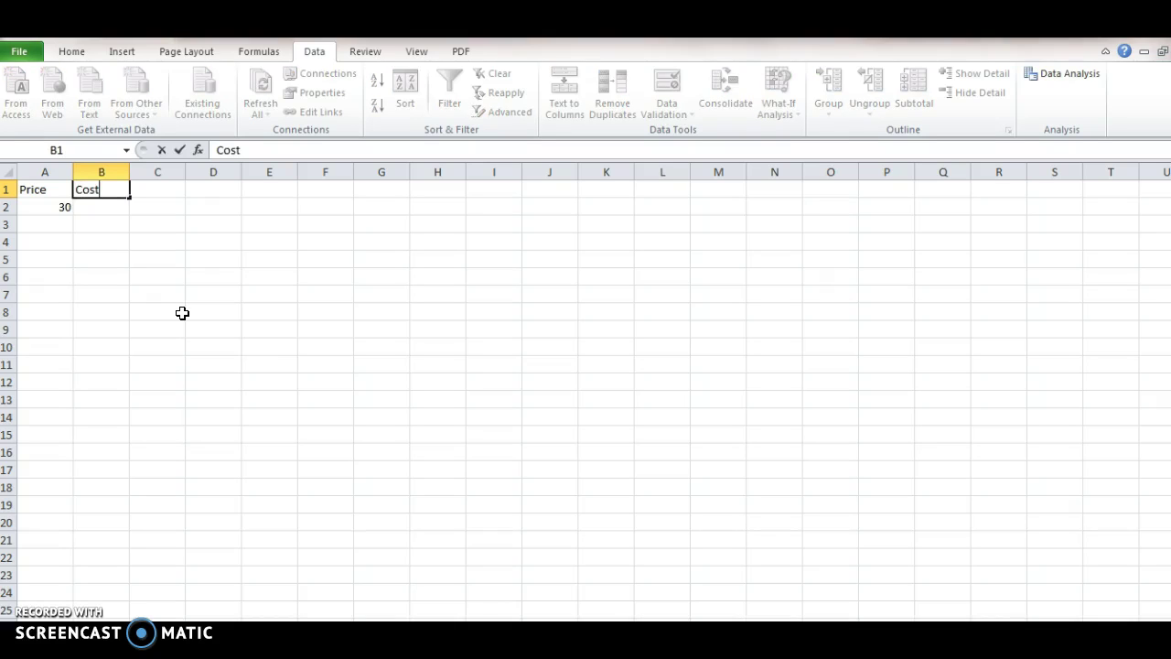
text(ost)
key(Return)
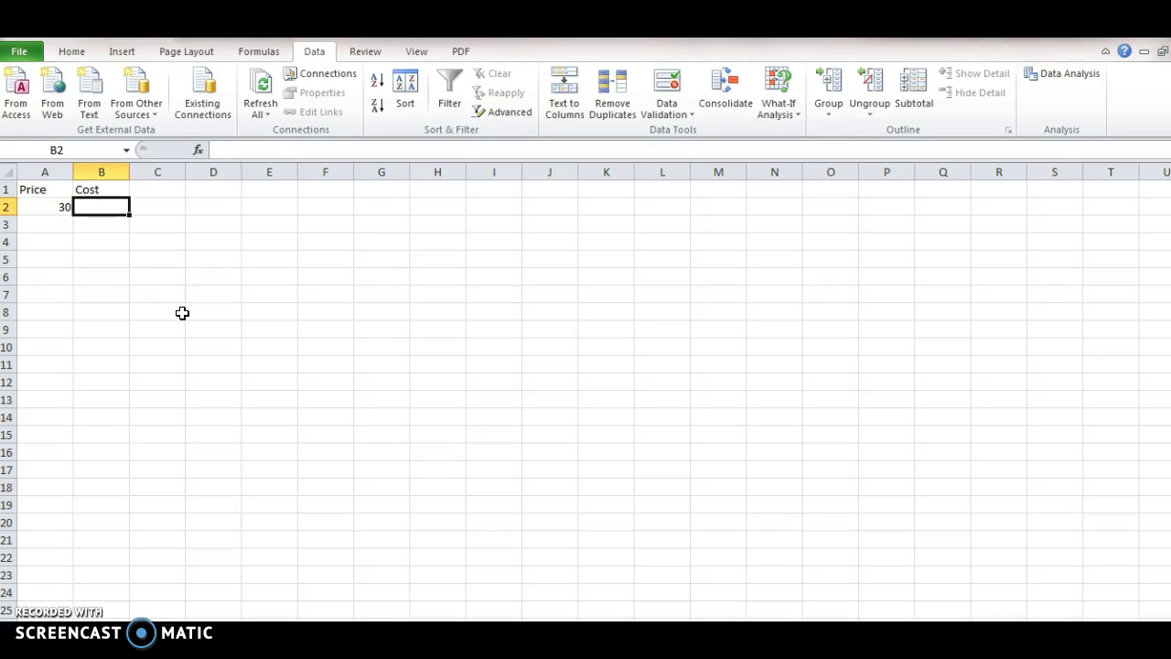
text(=2500+3*)
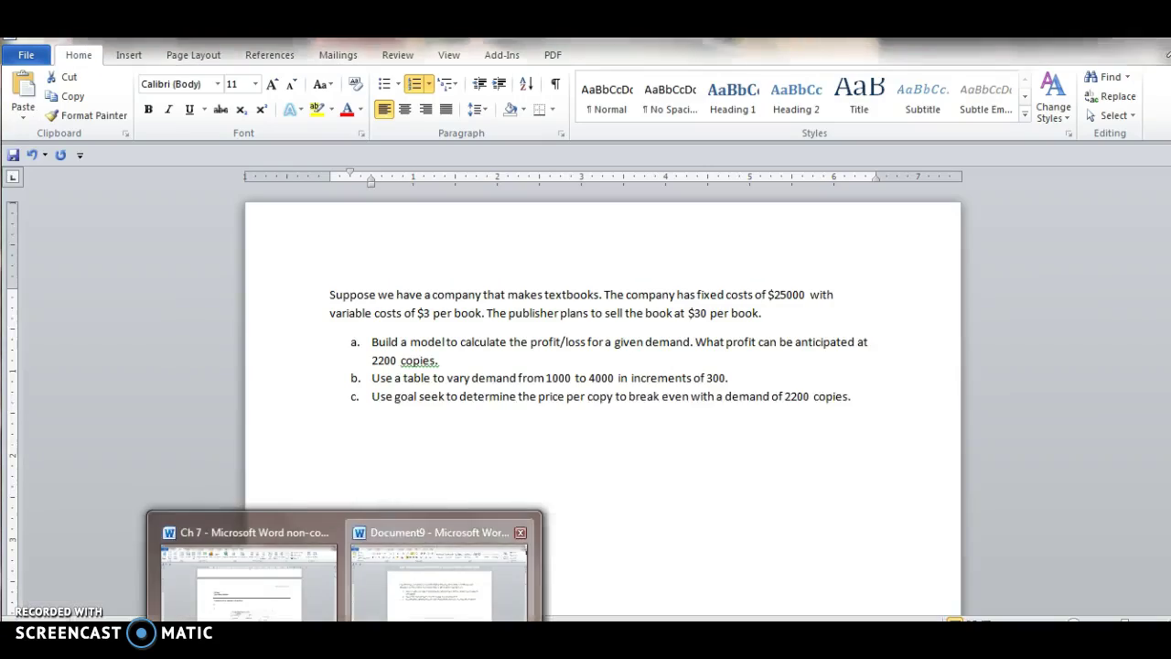
click(438, 572)
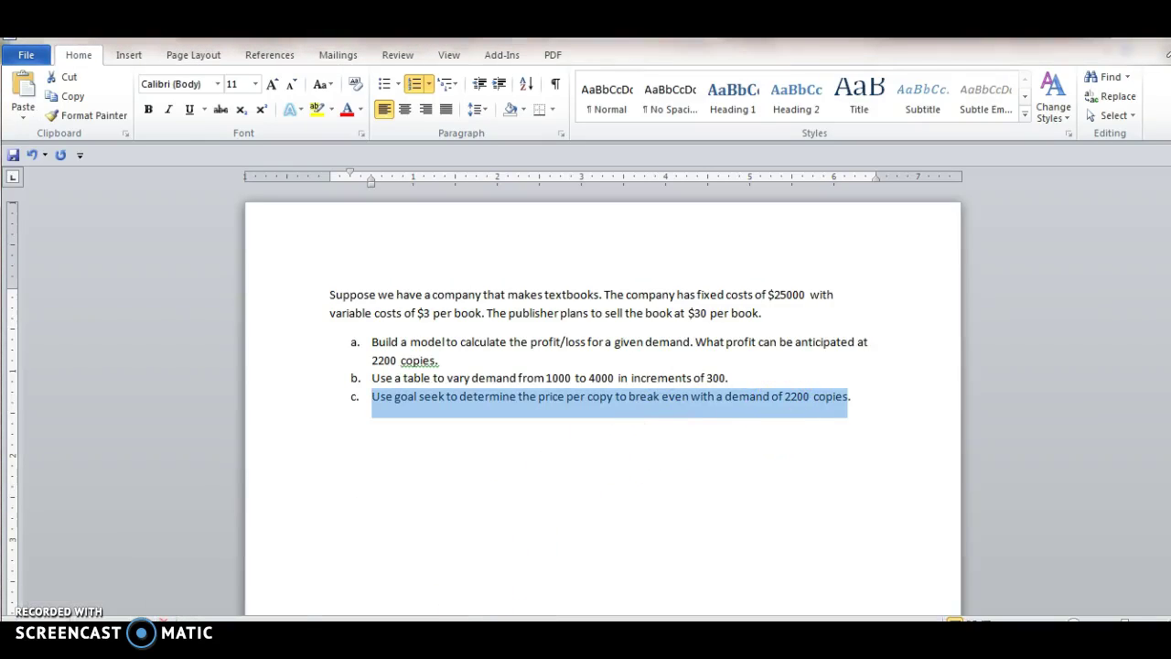
click(394, 558)
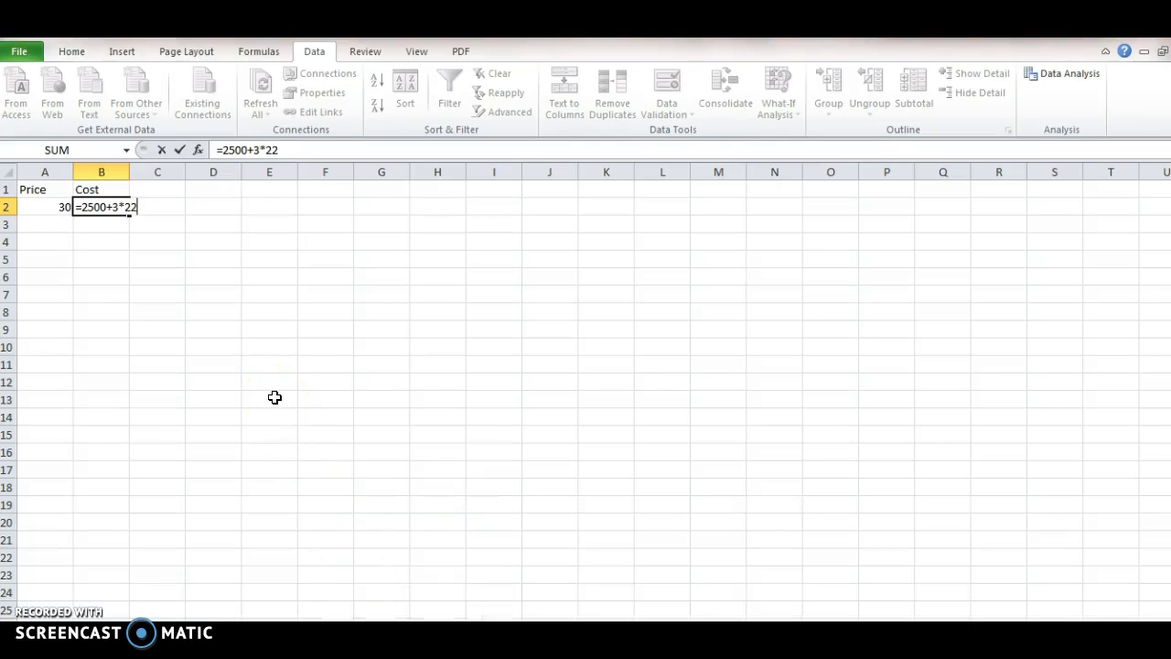
key(Return)
- Enter the heading Revenue in C1 and the formula =2200*A2 in C2
key(Right)
key(Up)
key(Up)
text(R)
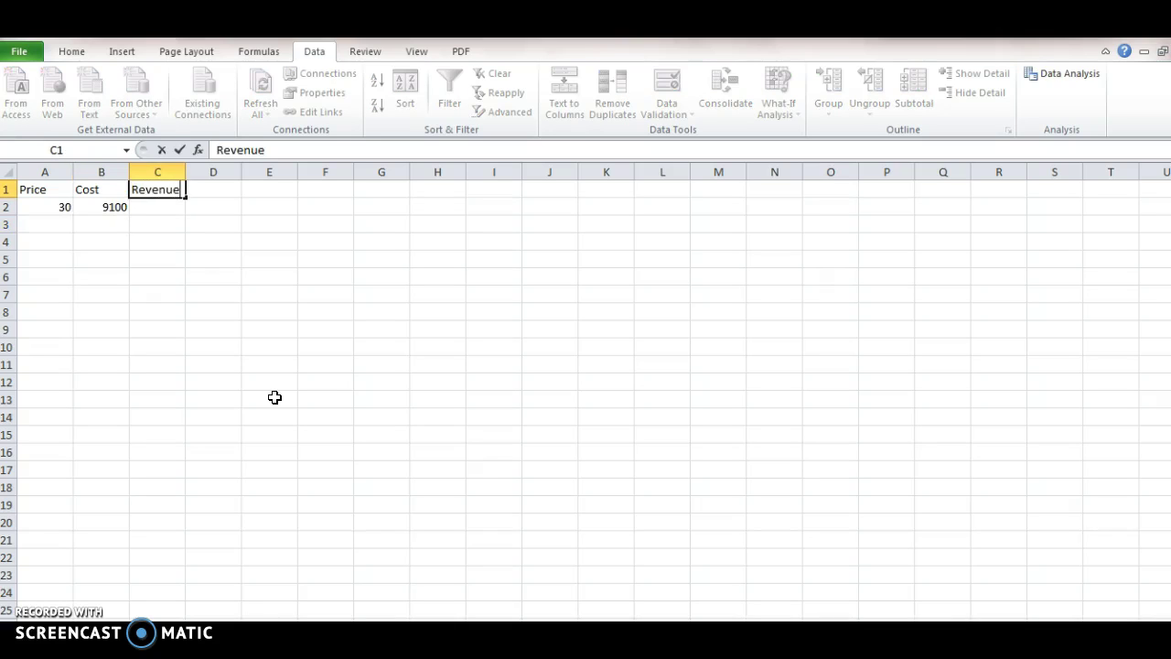
text(evenue)
key(Return)
text(=2200*)
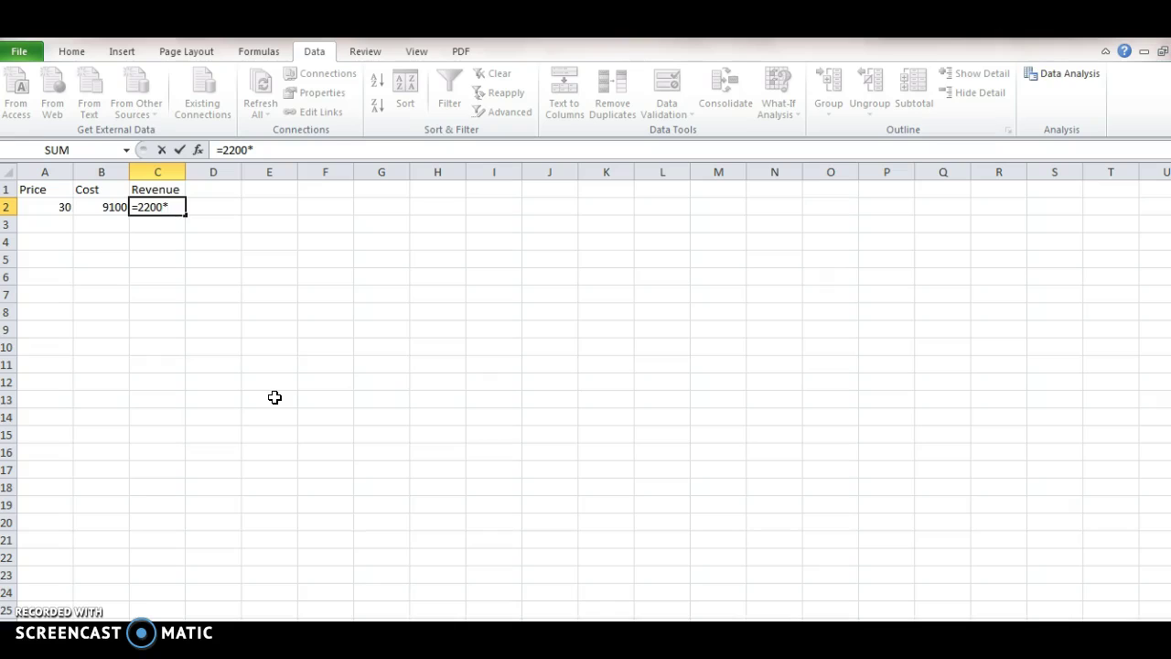
click(66, 210)
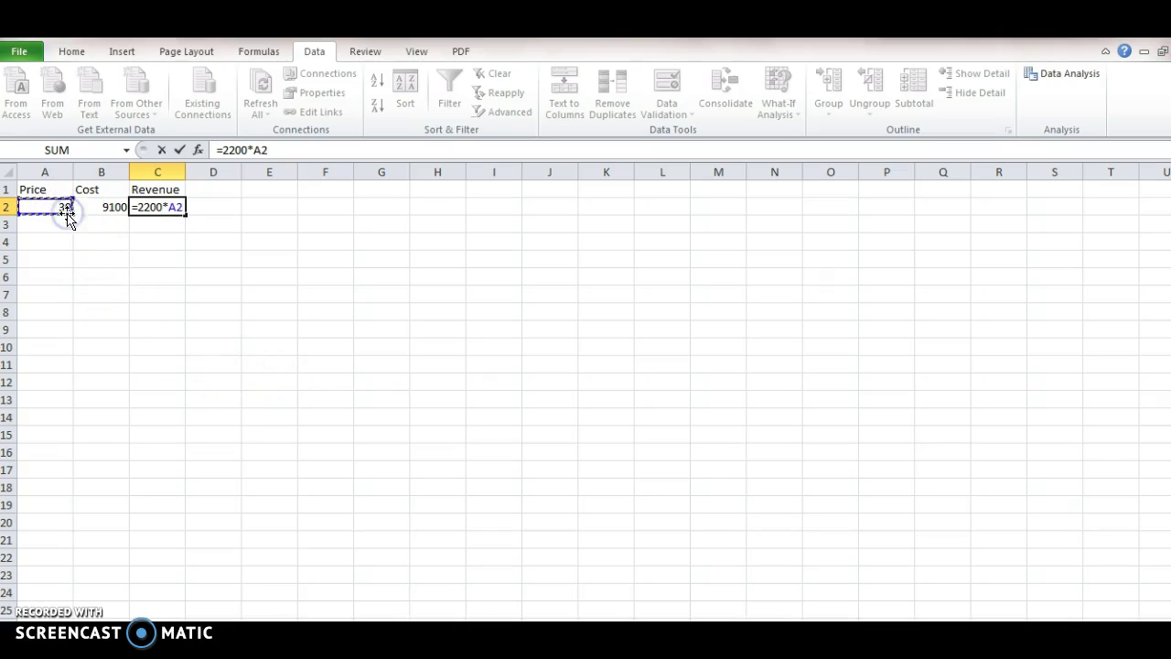
key(Return)
- Enter the heading Profit in D1
key(Right)
key(Up)
key(Up)
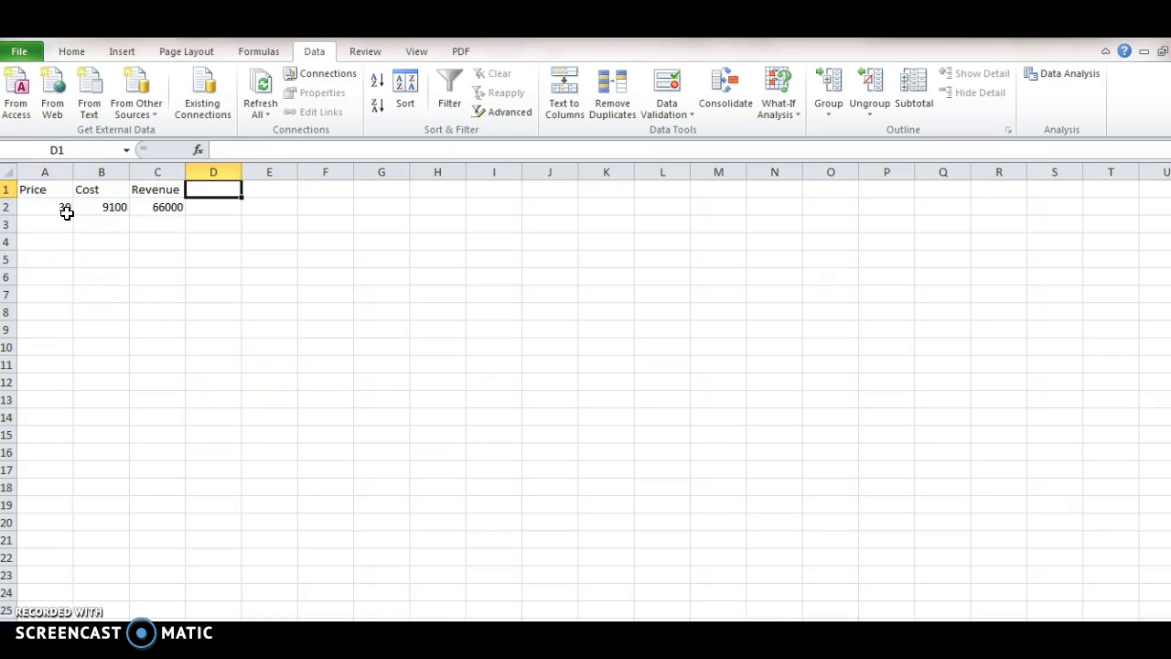
text(Profit)
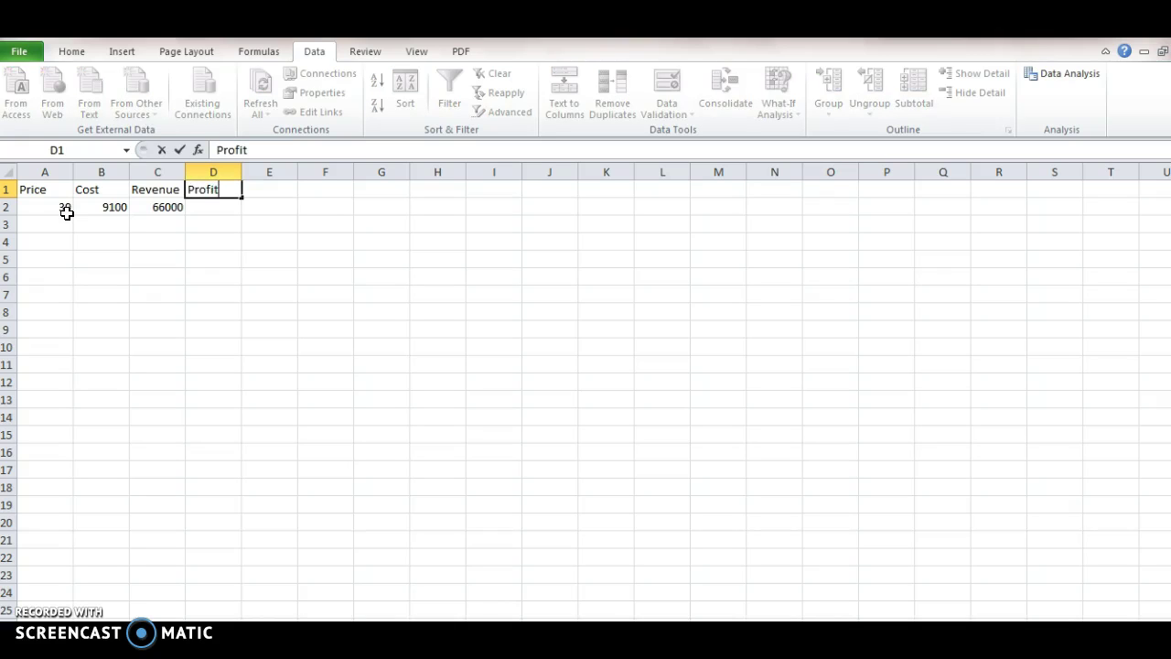
key(Return)
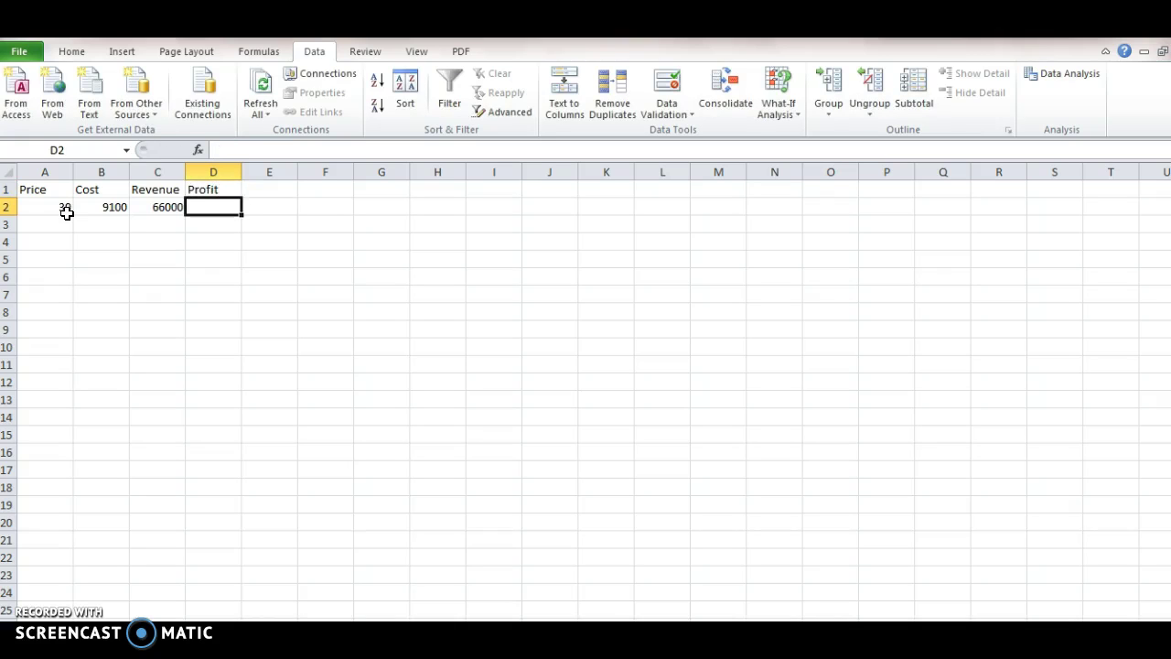
- Try to calculate the profit in D2 with the formula =C1-B1
text(=)
click(133, 190)
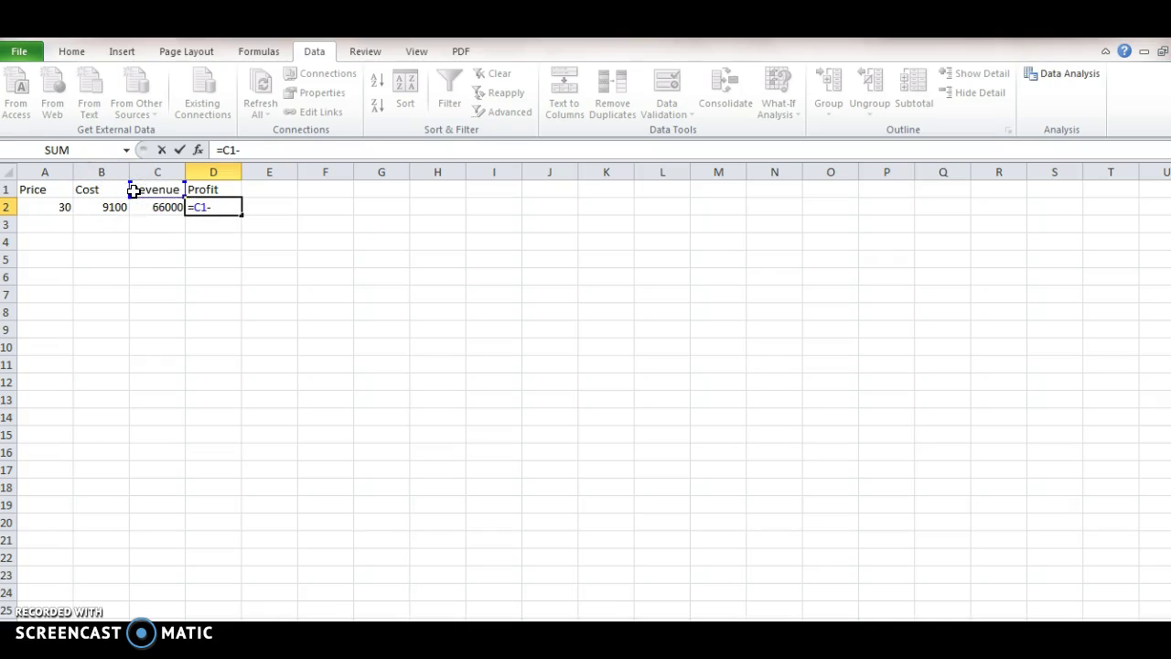
text(-)
click(98, 191)
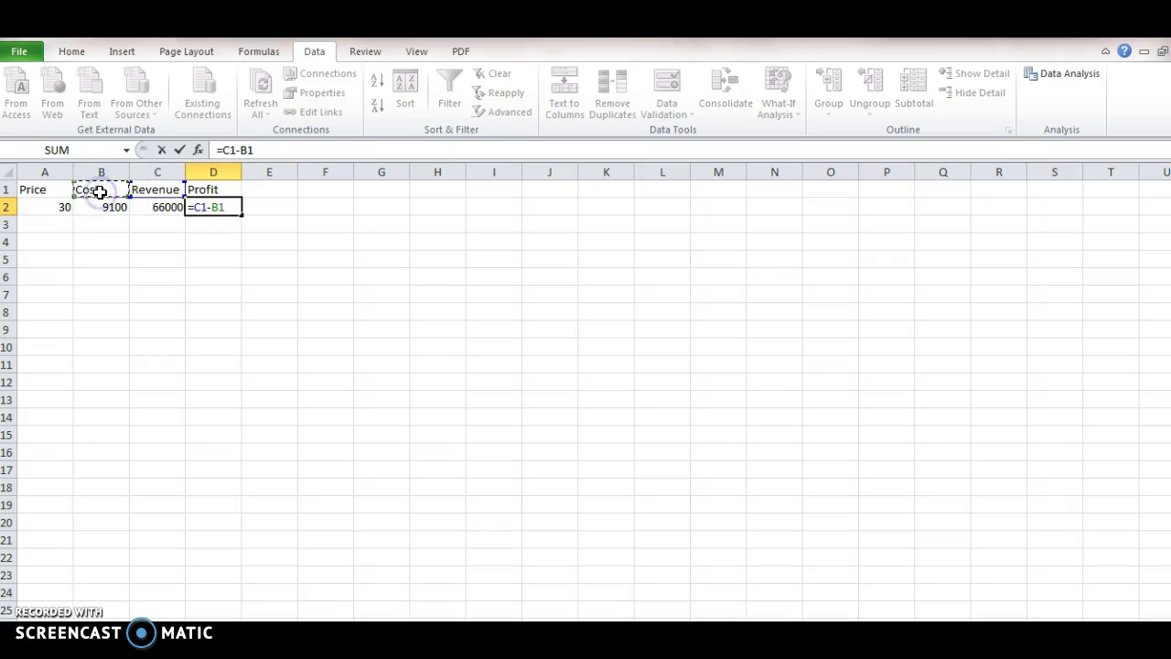
key(Return)
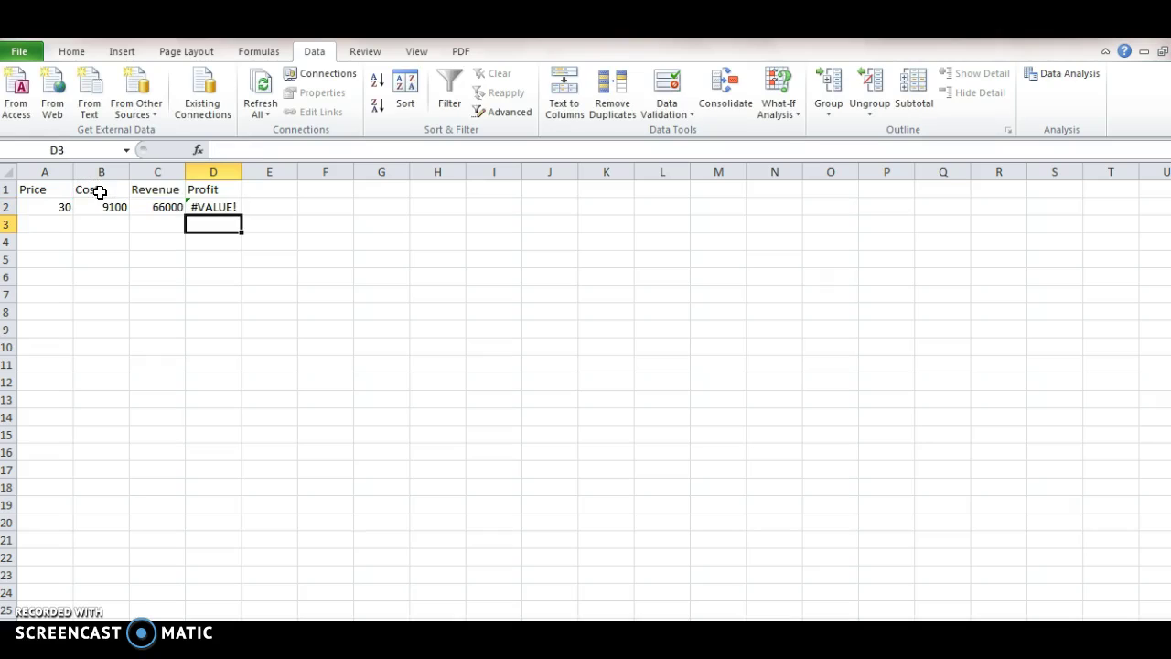
- Replace the profit formula in D2 with =C2-B2
click(227, 206)
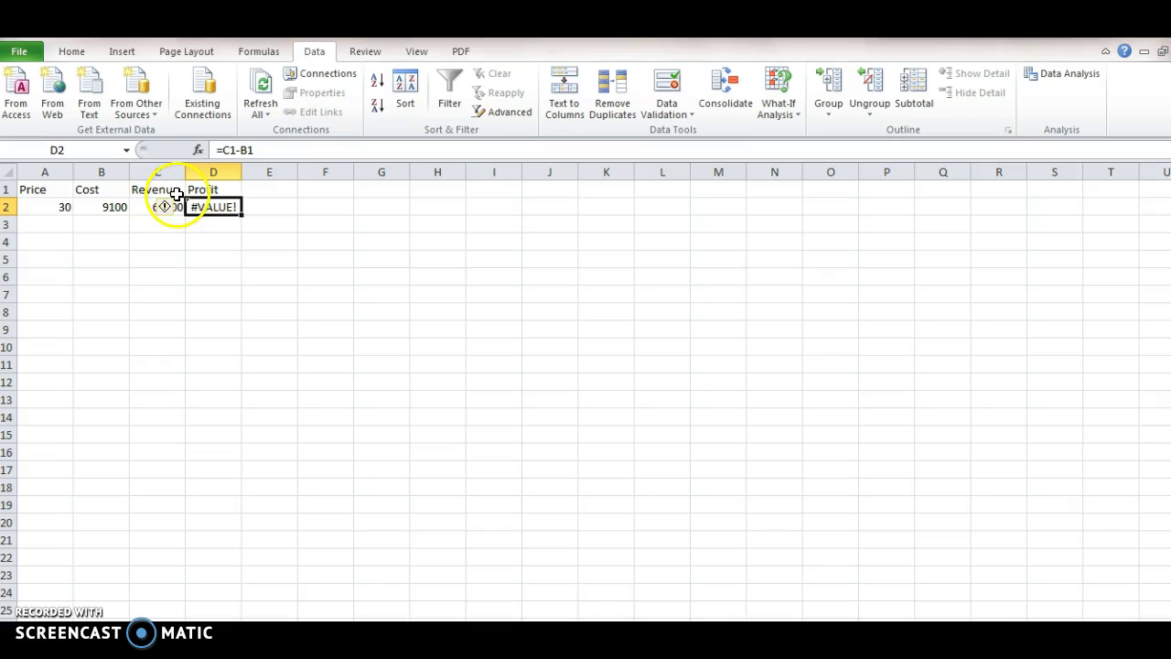
text(=)
click(151, 206)
text(-)
click(114, 209)
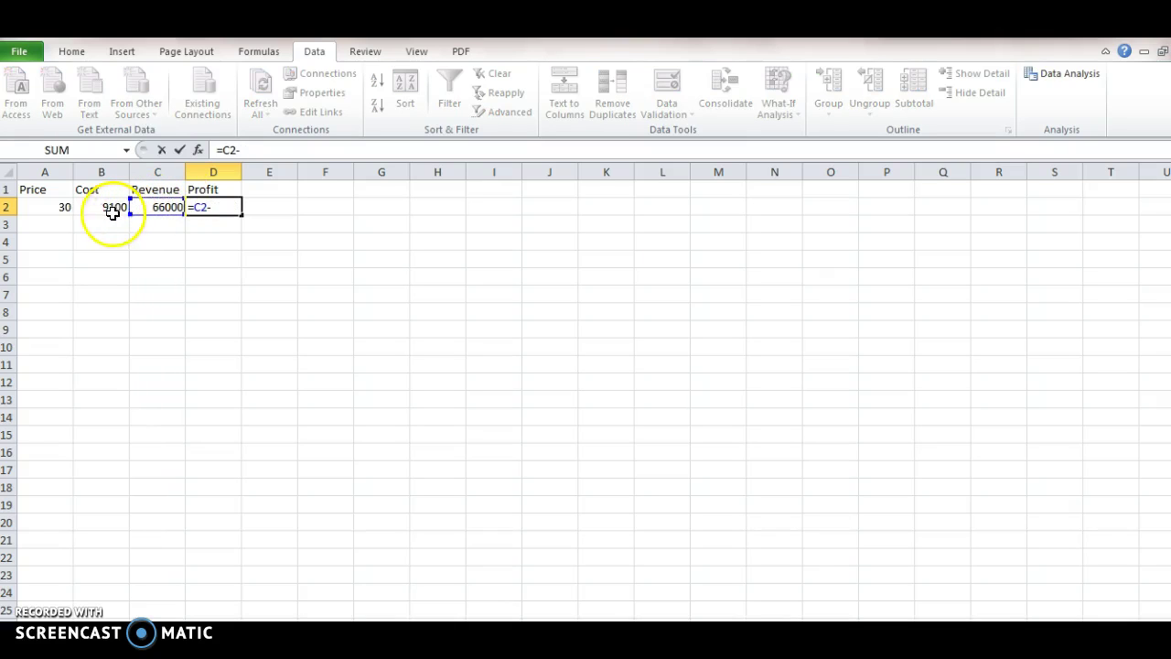
key(Return)
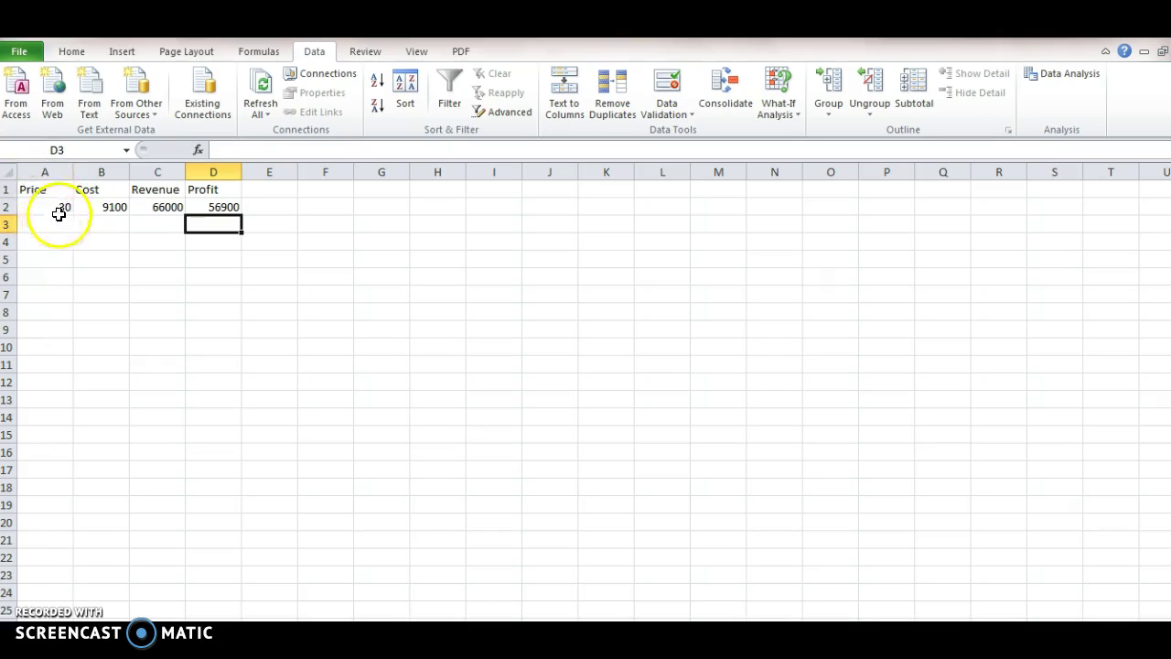
- Examine the cost, revenue and profit formulas in row 2
click(106, 207)
click(155, 206)
click(199, 207)
click(137, 204)
click(112, 206)
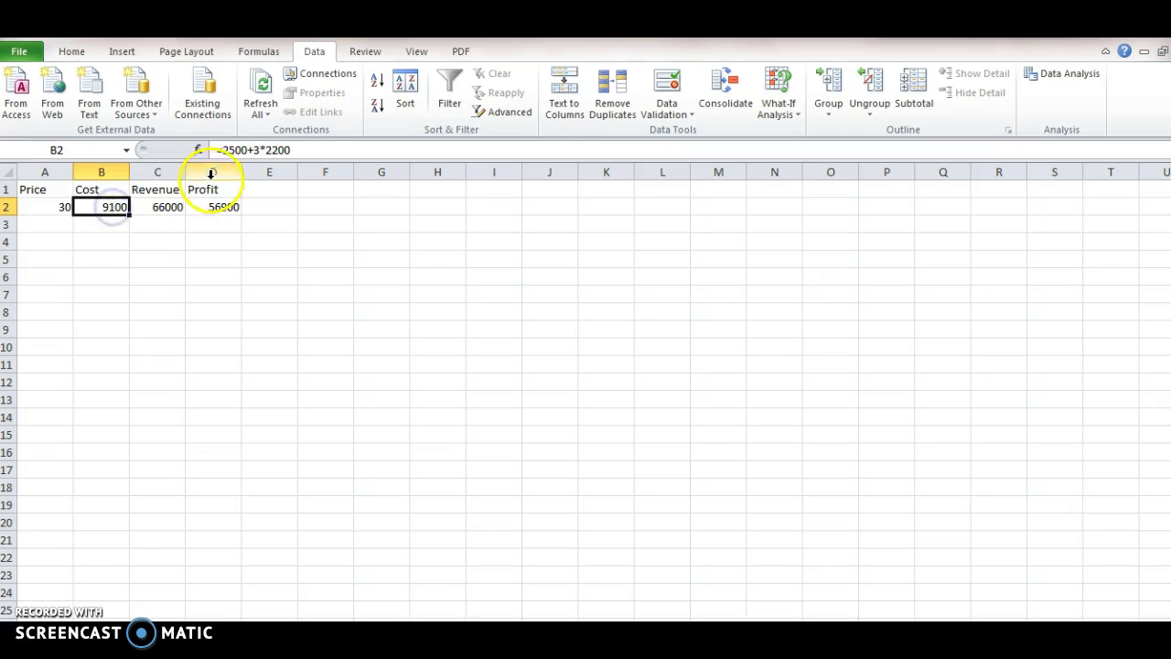
double_click(263, 149)
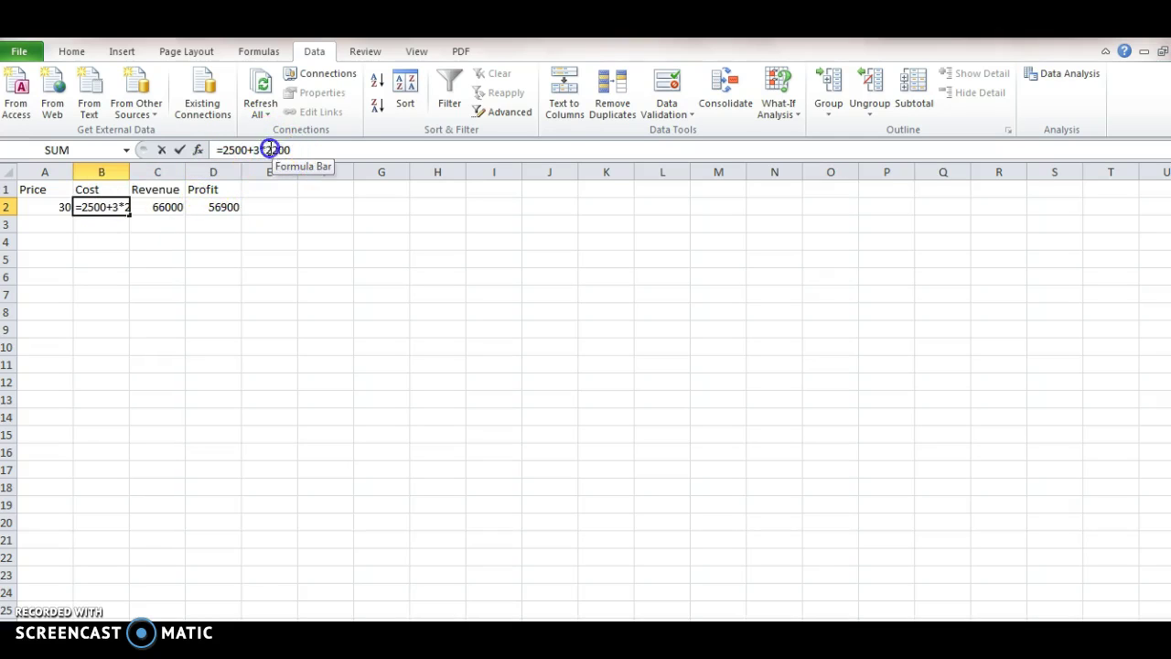
click(212, 205)
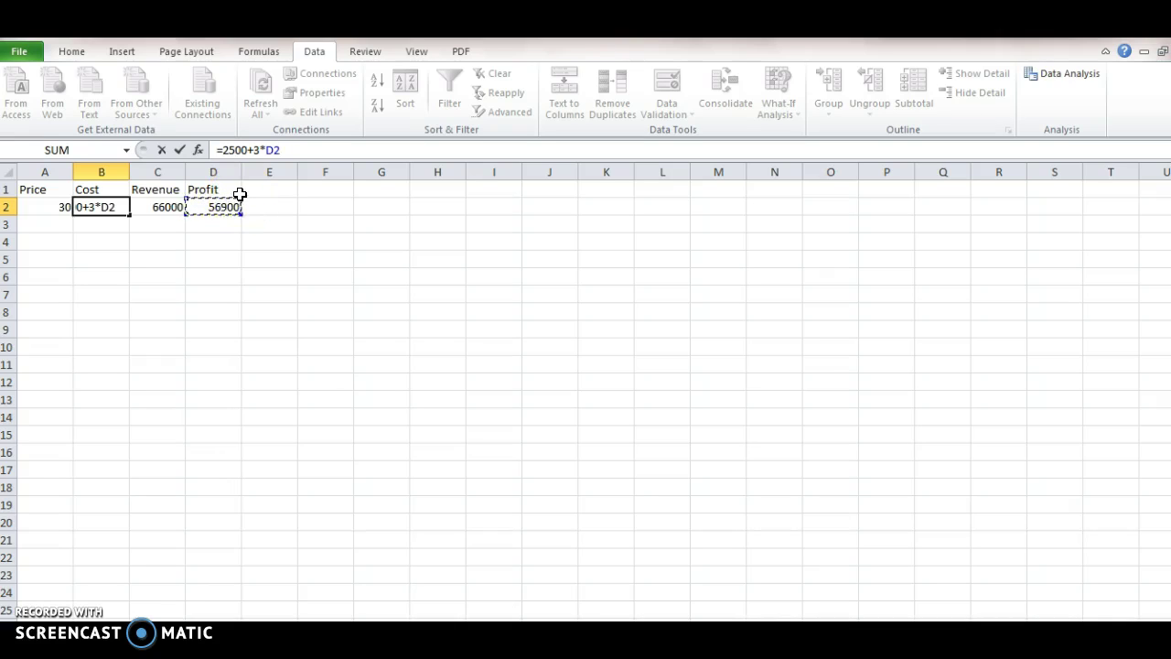
click(168, 204)
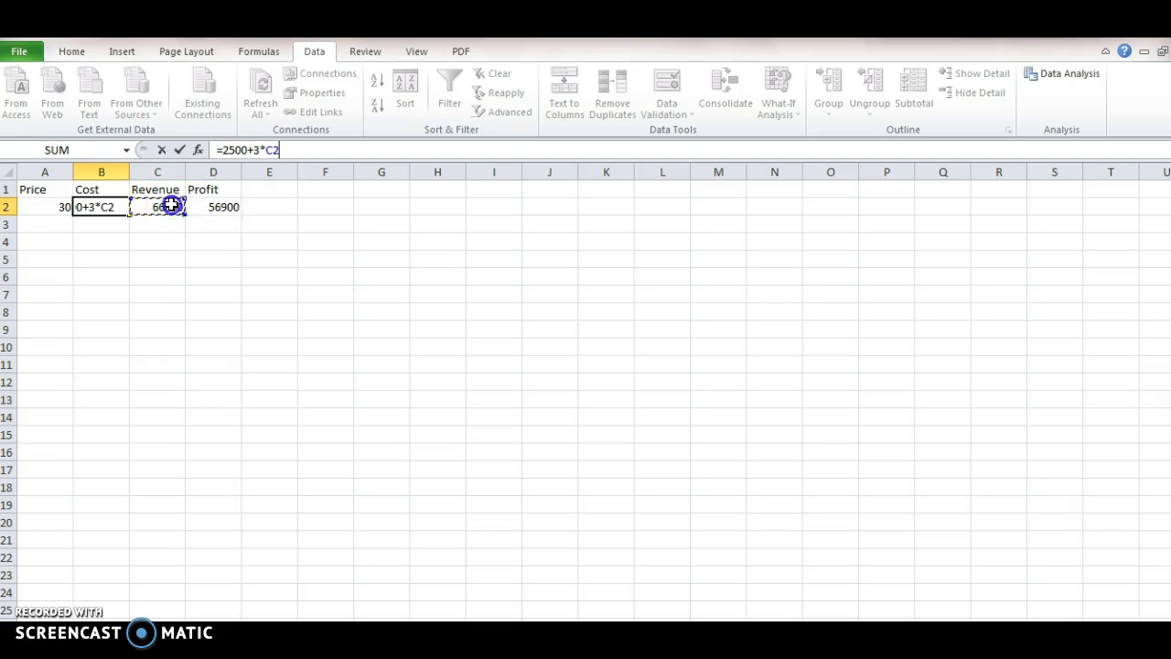
click(58, 209)
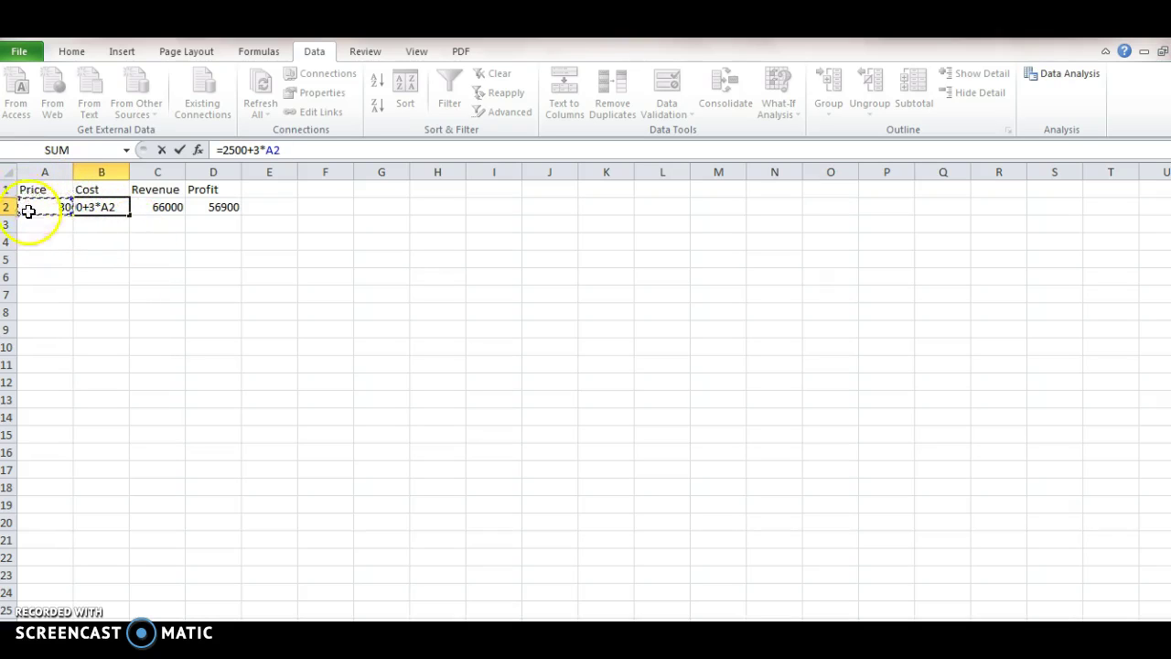
click(220, 207)
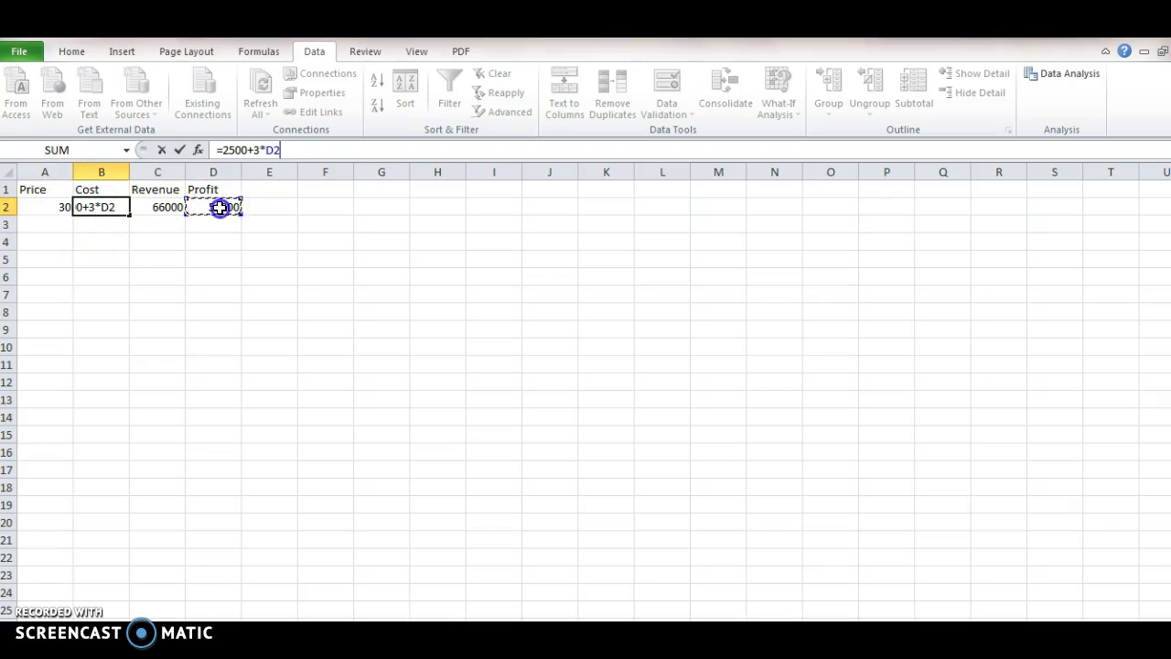
click(304, 56)
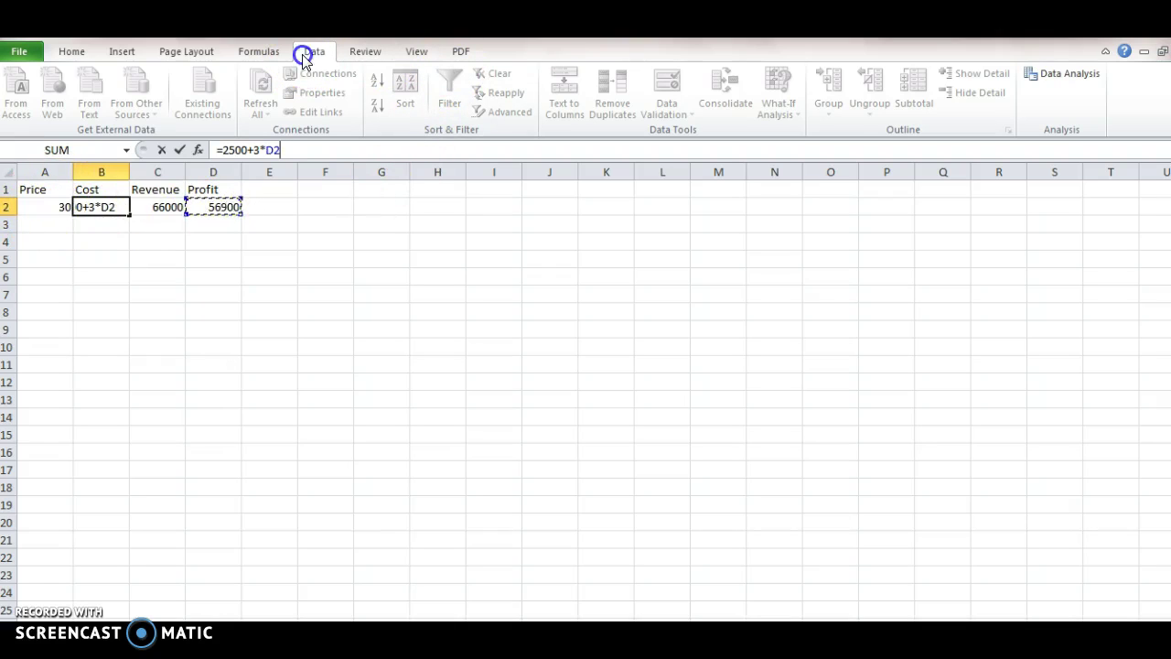
click(279, 257)
click(210, 236)
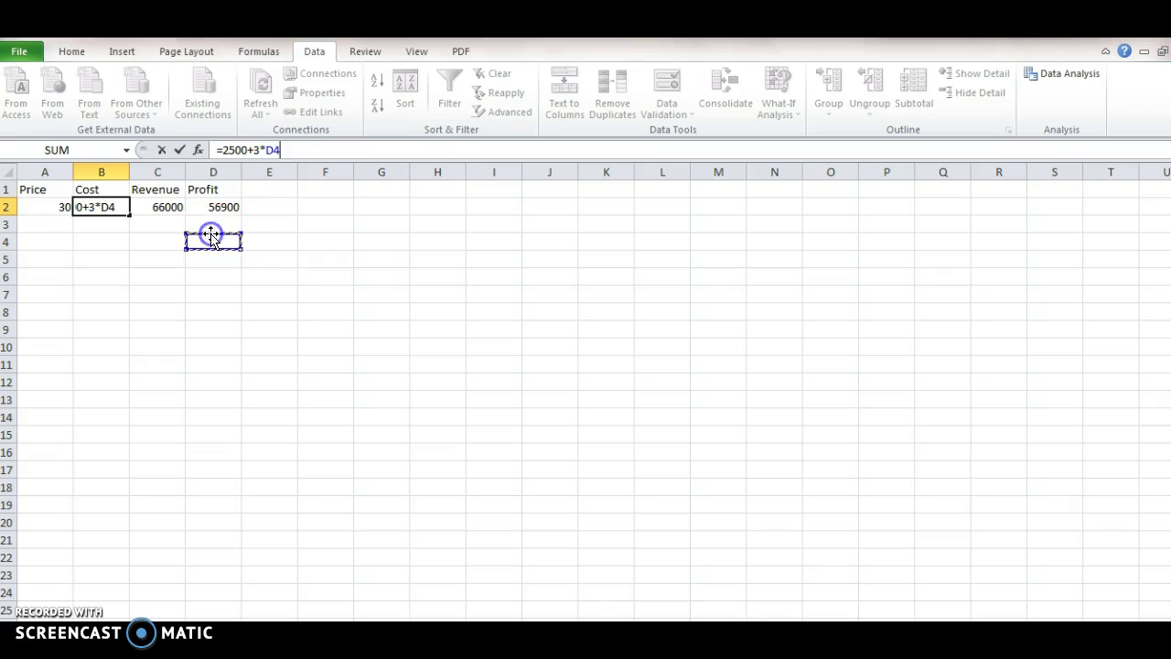
click(114, 203)
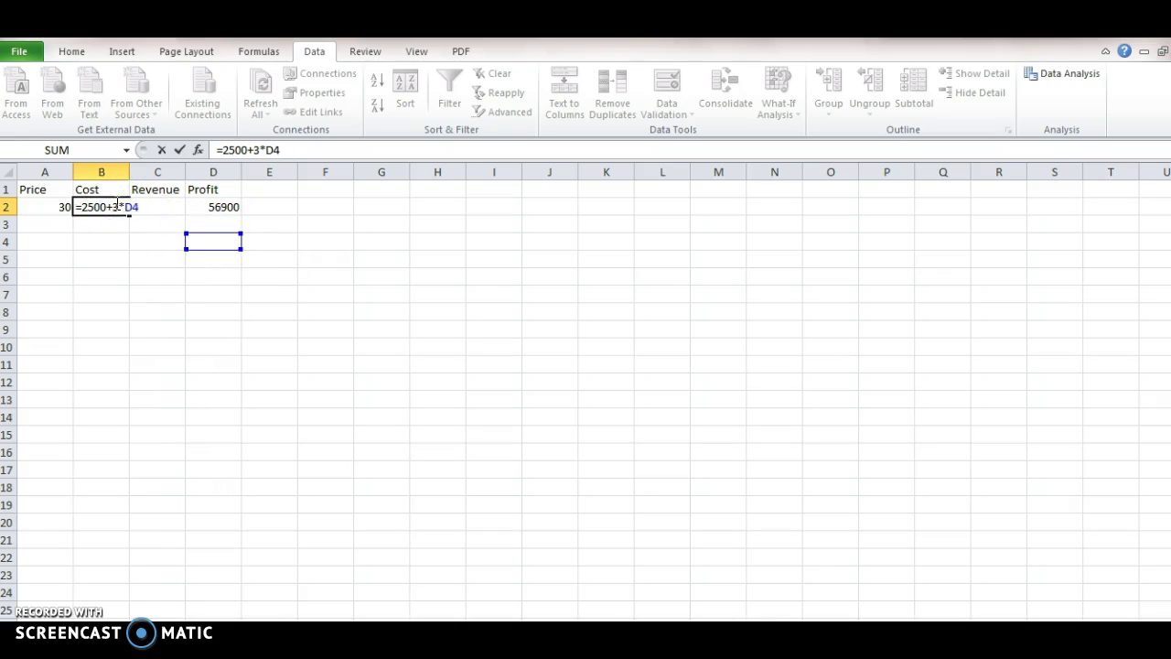
click(50, 209)
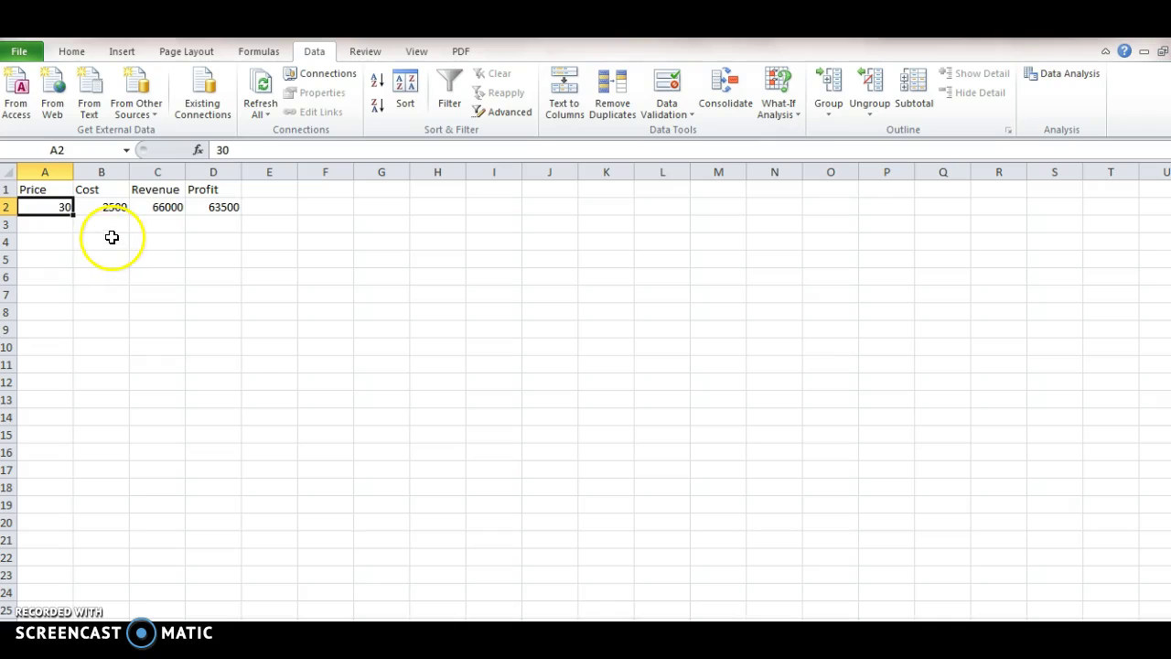
- Correct the cost formula in B2 to =2500+3*2200
click(105, 210)
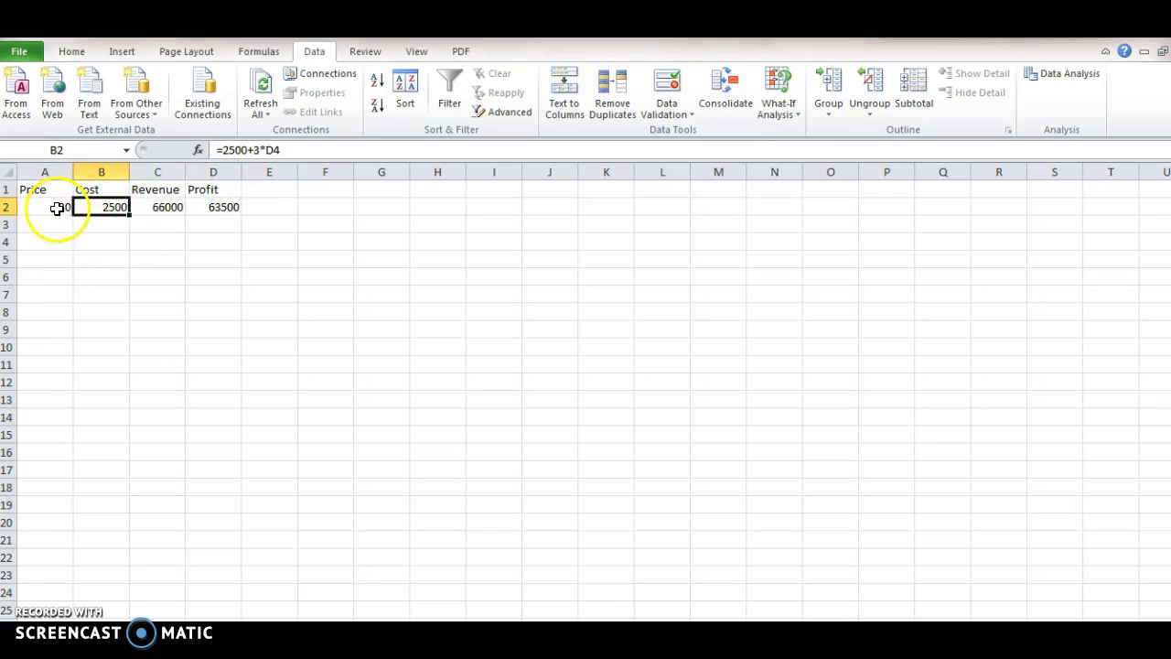
click(283, 149)
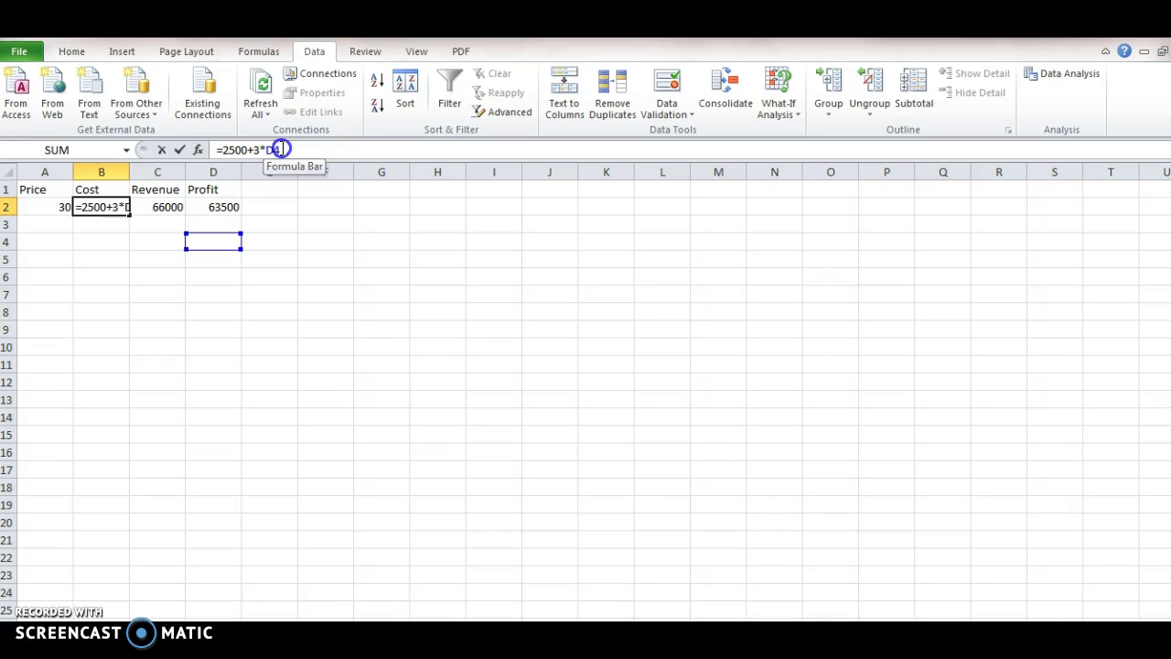
key(BackSpace)
key(BackSpace)
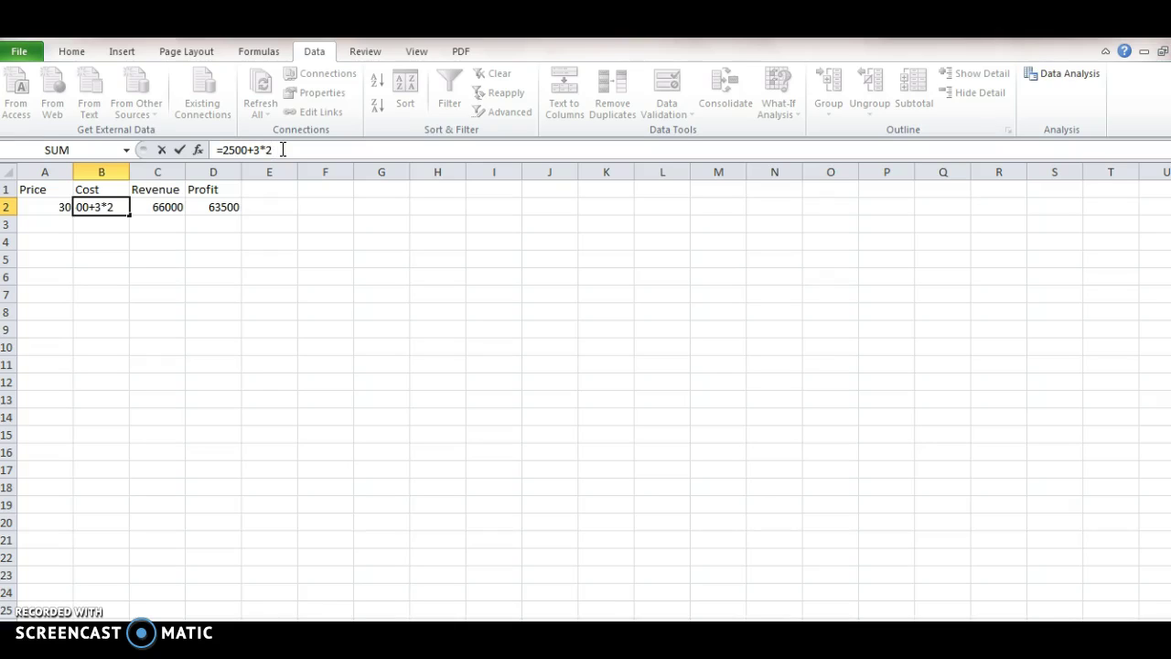
key(Return)
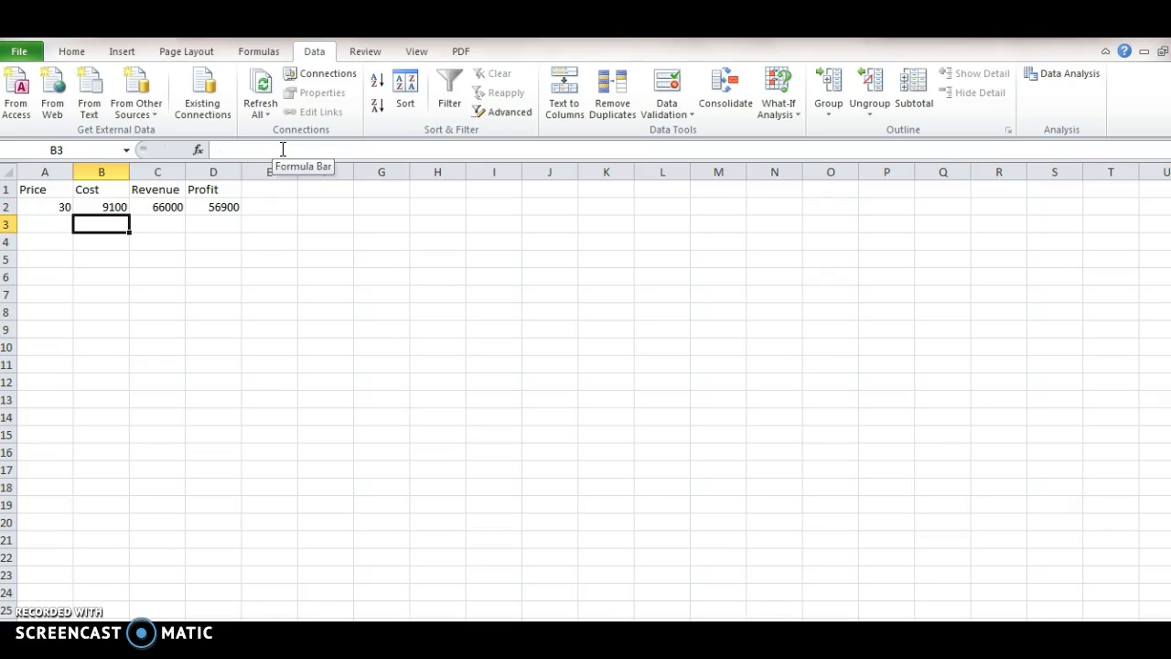
- Check the revenue formula in C2 and the profit formula in D2
key(Up)
key(Right)
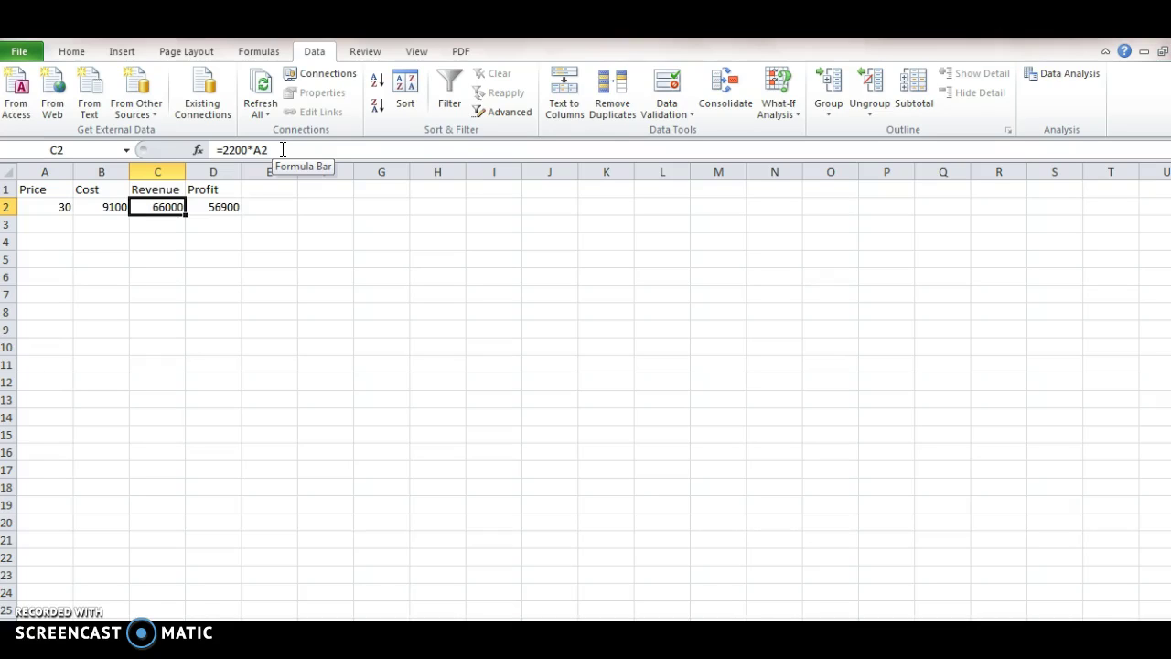
key(Right)
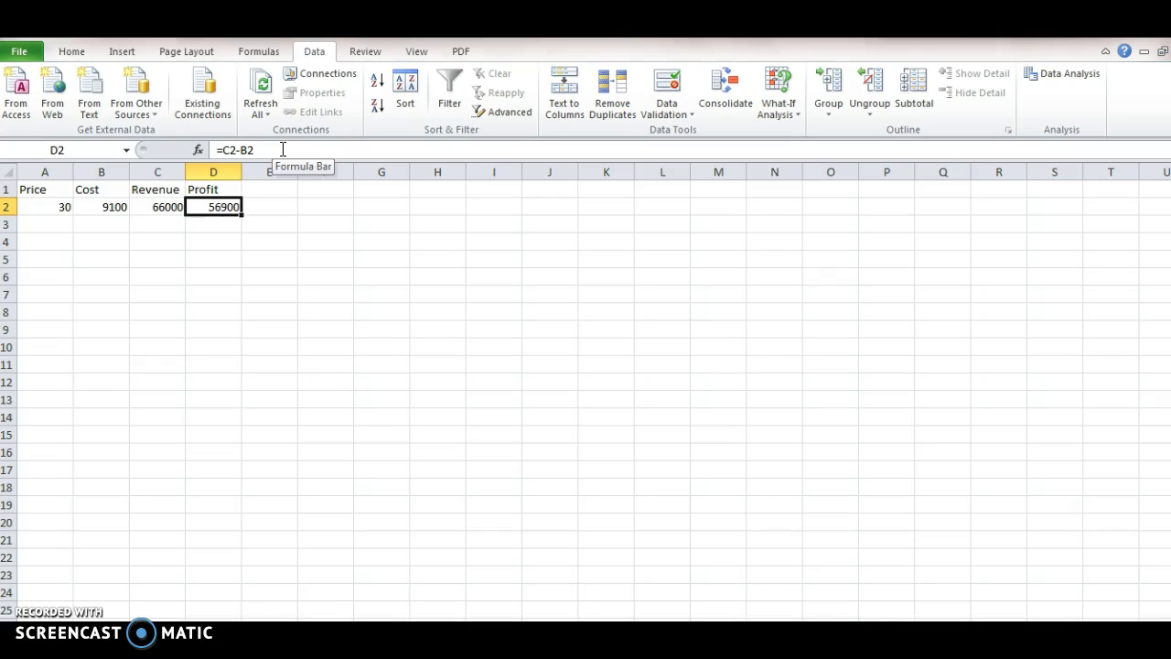
key(Right)
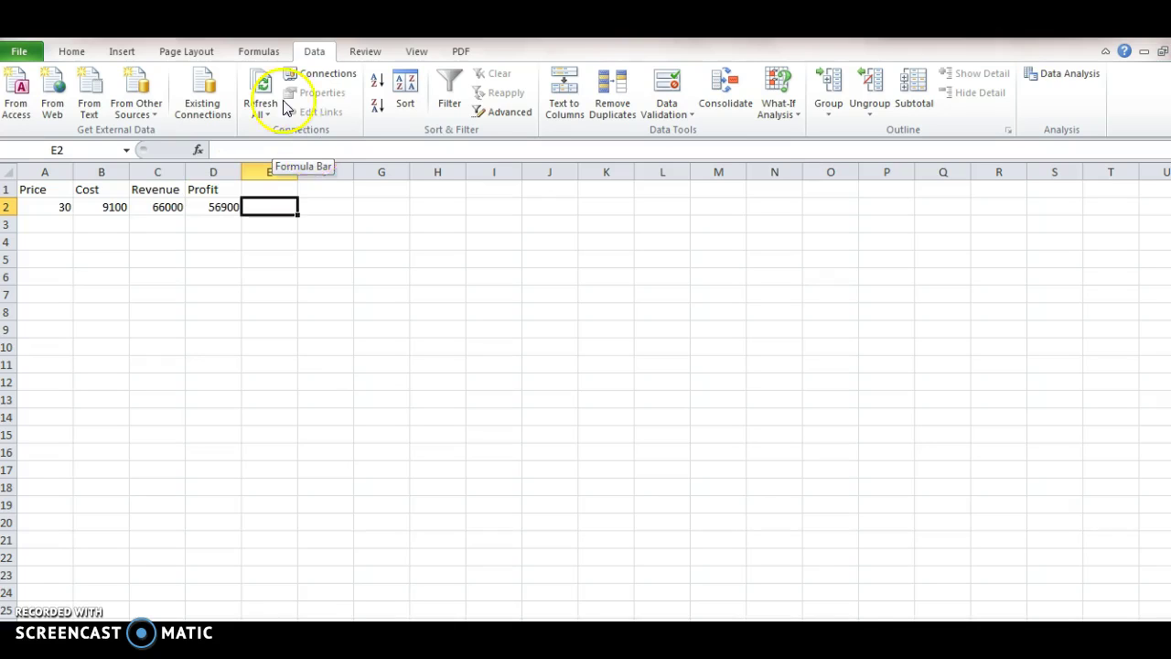
- Run Goal Seek to set the profit in D2 to 0 by changing the price in A2, and accept the solution
click(788, 102)
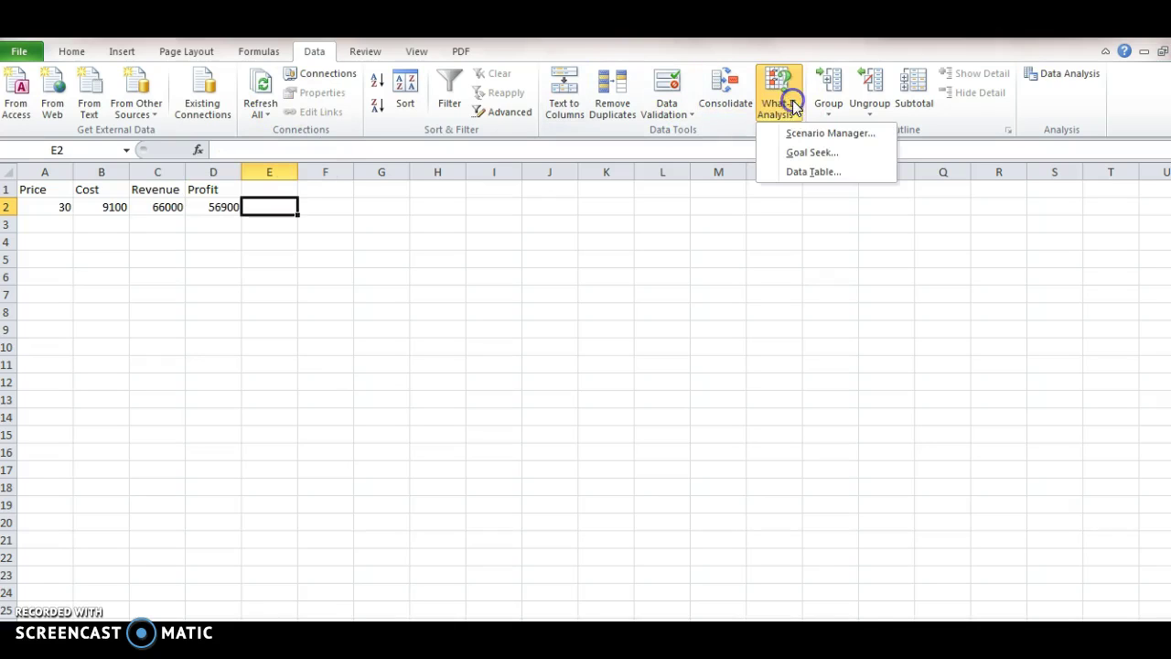
click(795, 152)
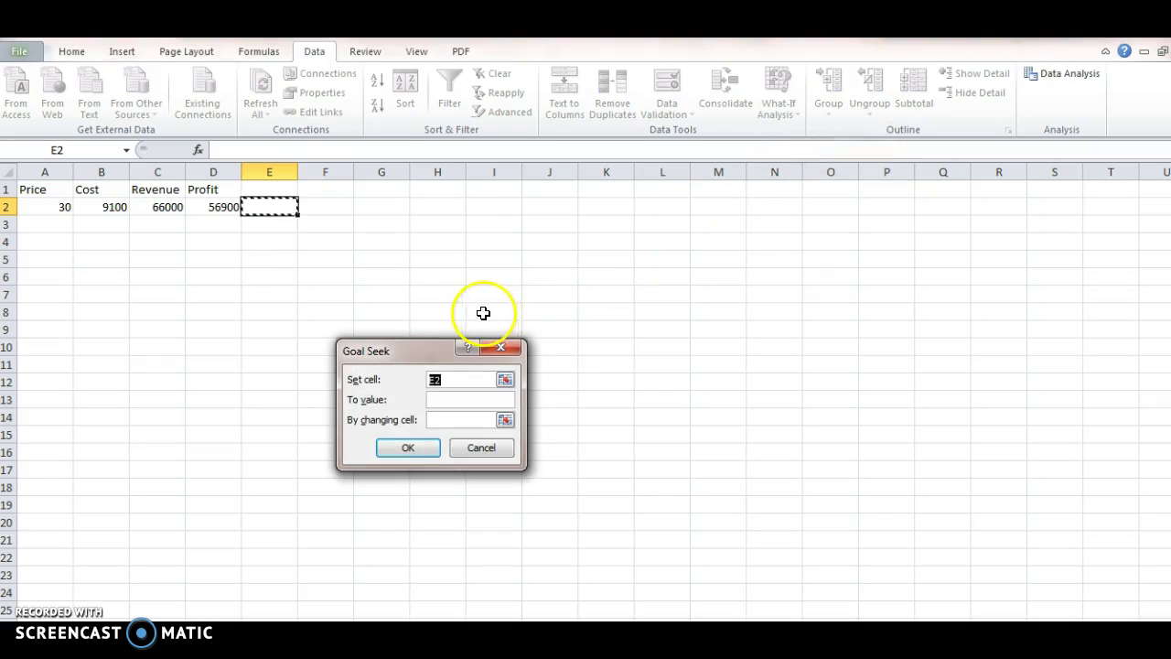
click(218, 208)
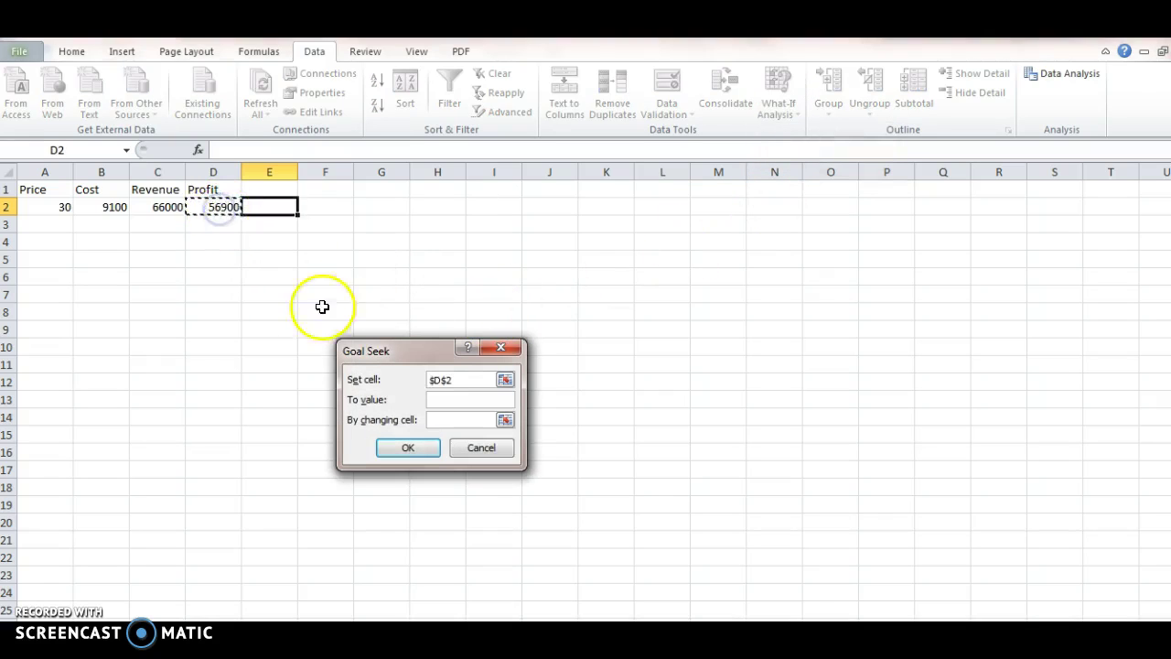
click(442, 403)
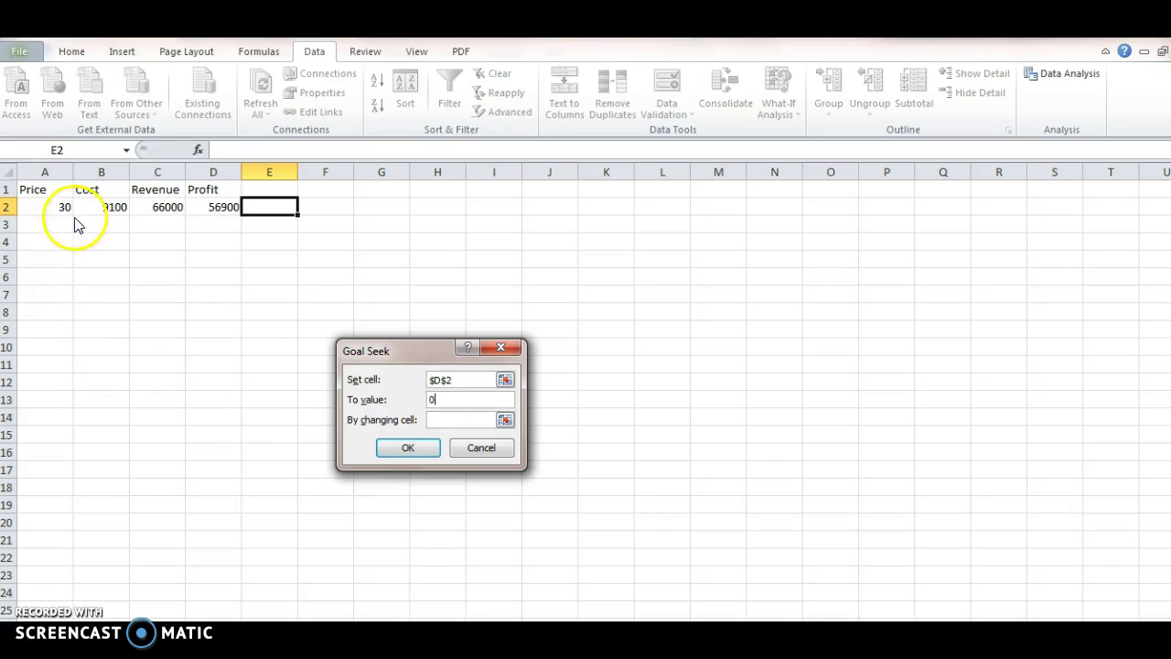
click(481, 415)
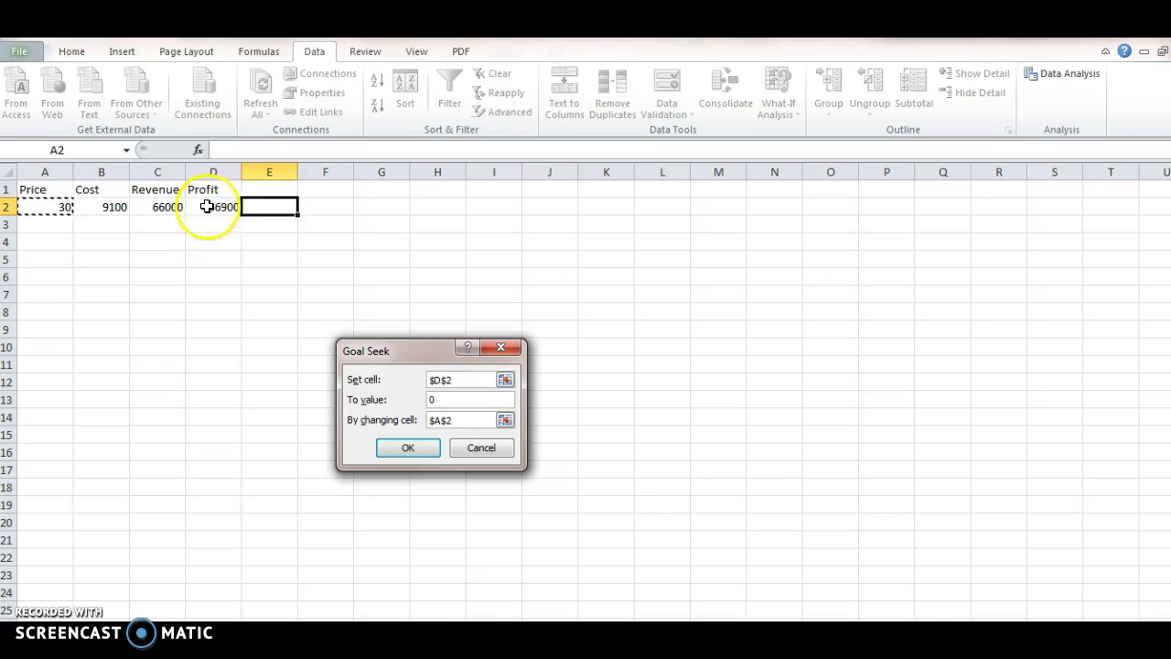
click(434, 447)
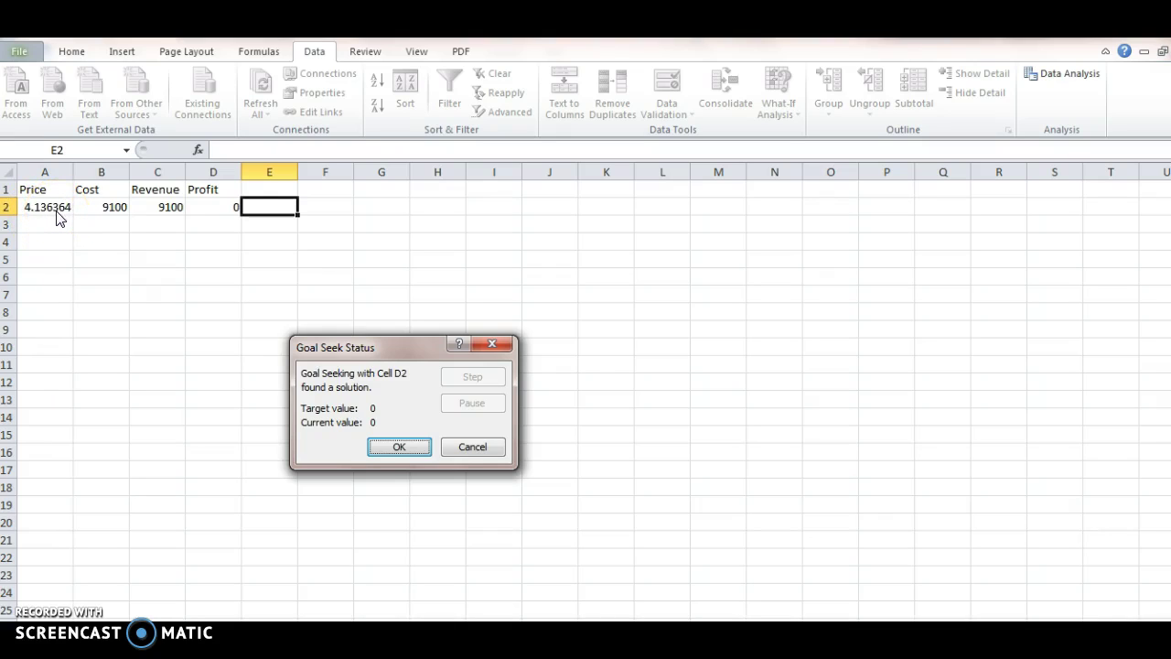
click(402, 446)
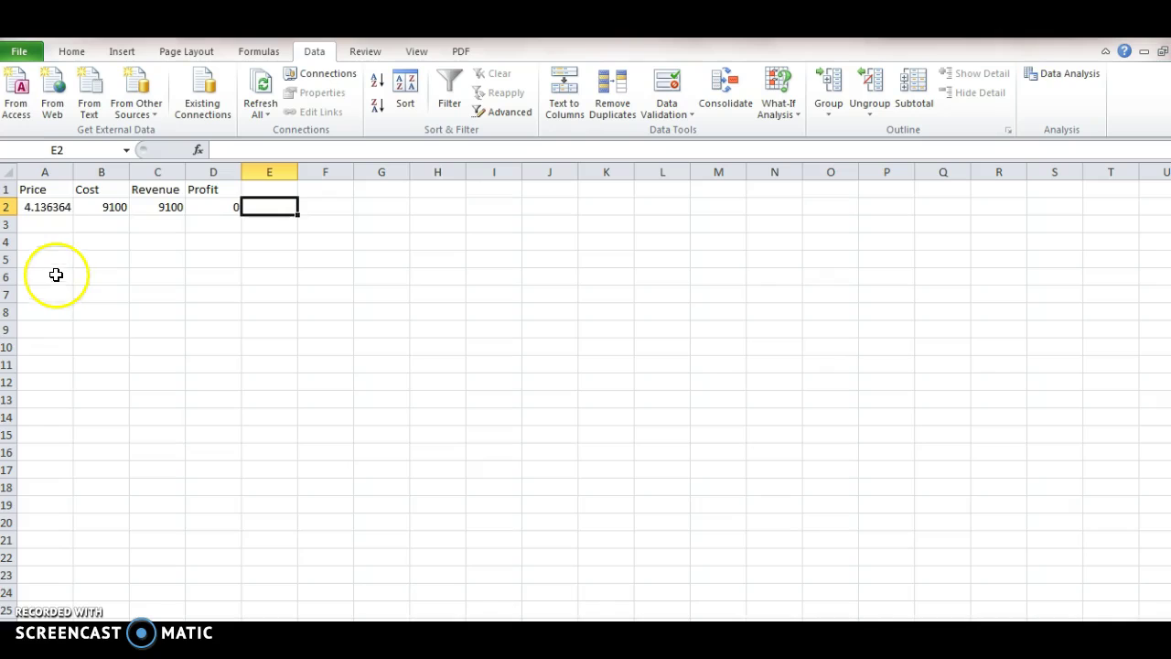
- Examine the price in A2 and compare the cost formula in B2 with the revenue formula in C2
click(53, 208)
click(95, 212)
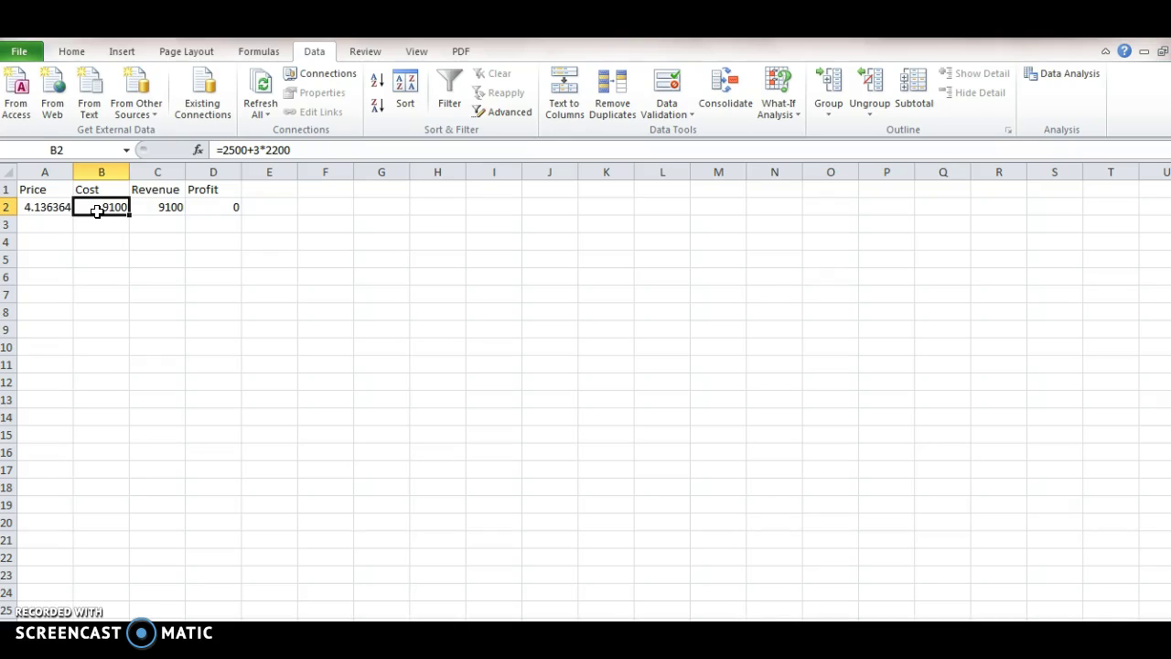
click(157, 208)
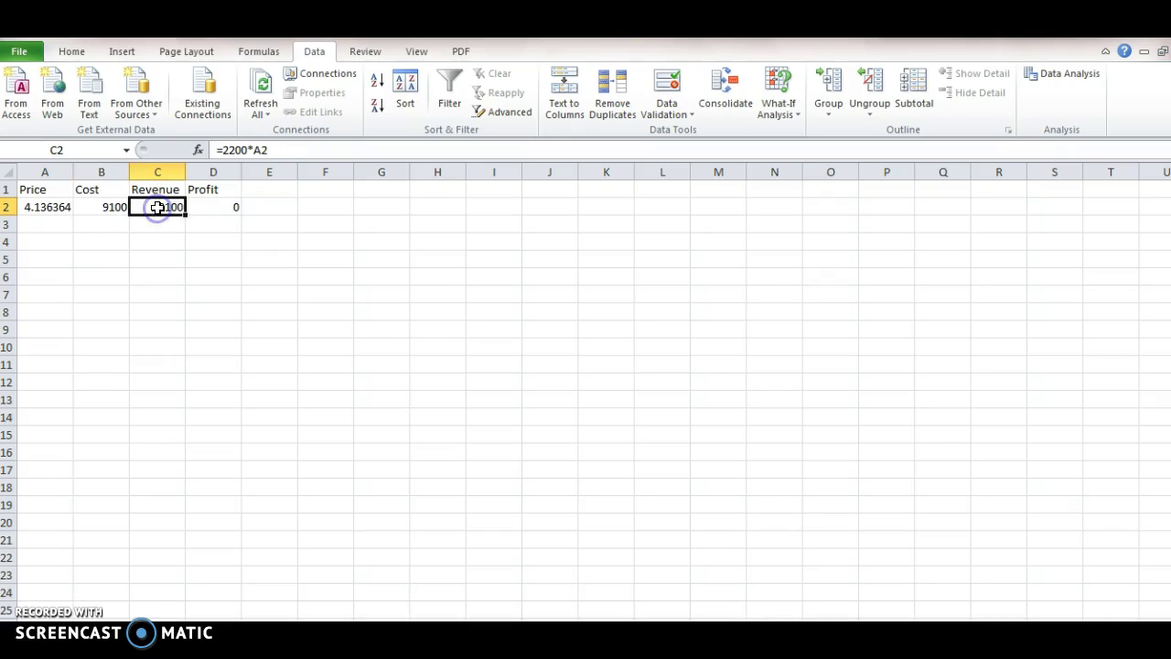
click(121, 210)
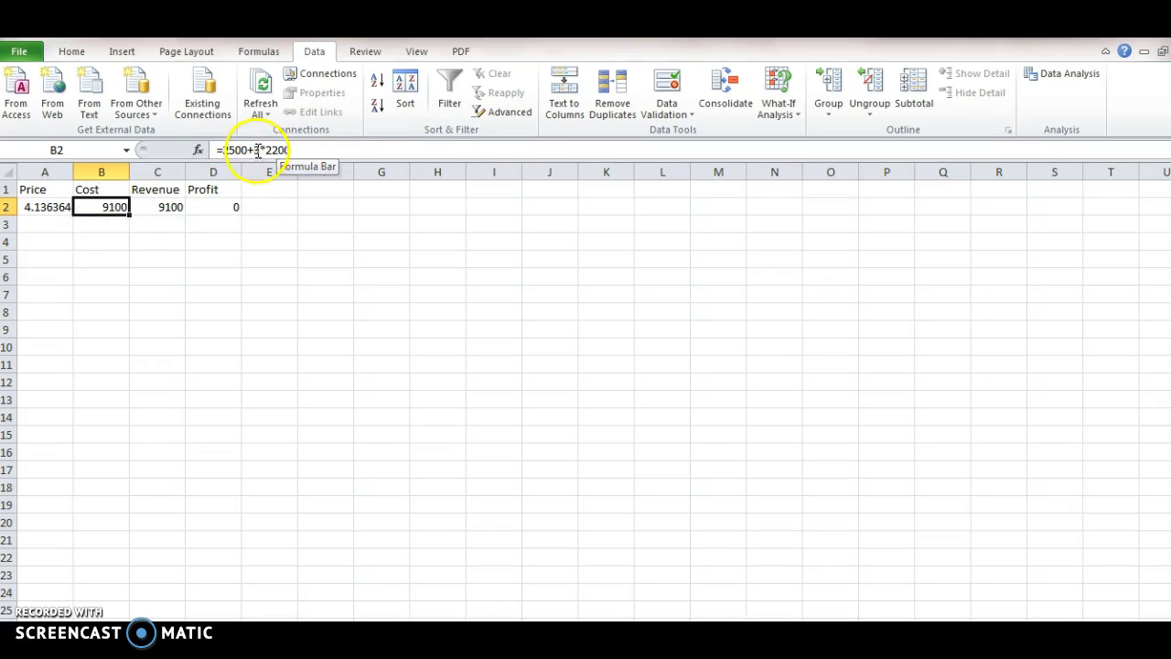
click(152, 206)
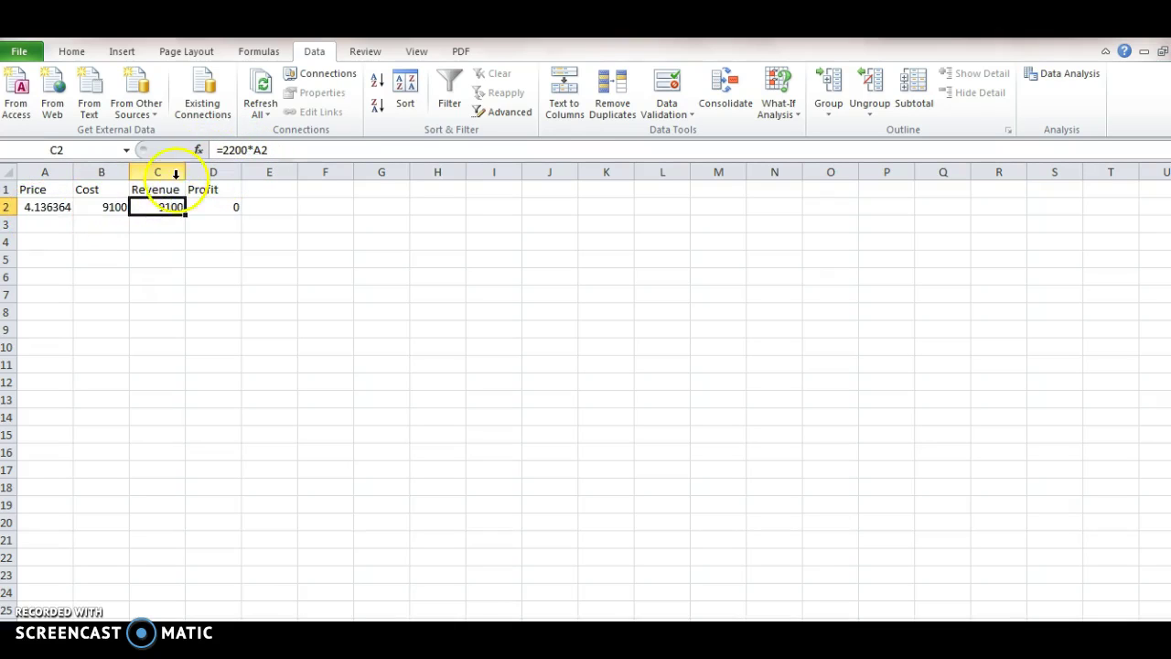
click(53, 309)
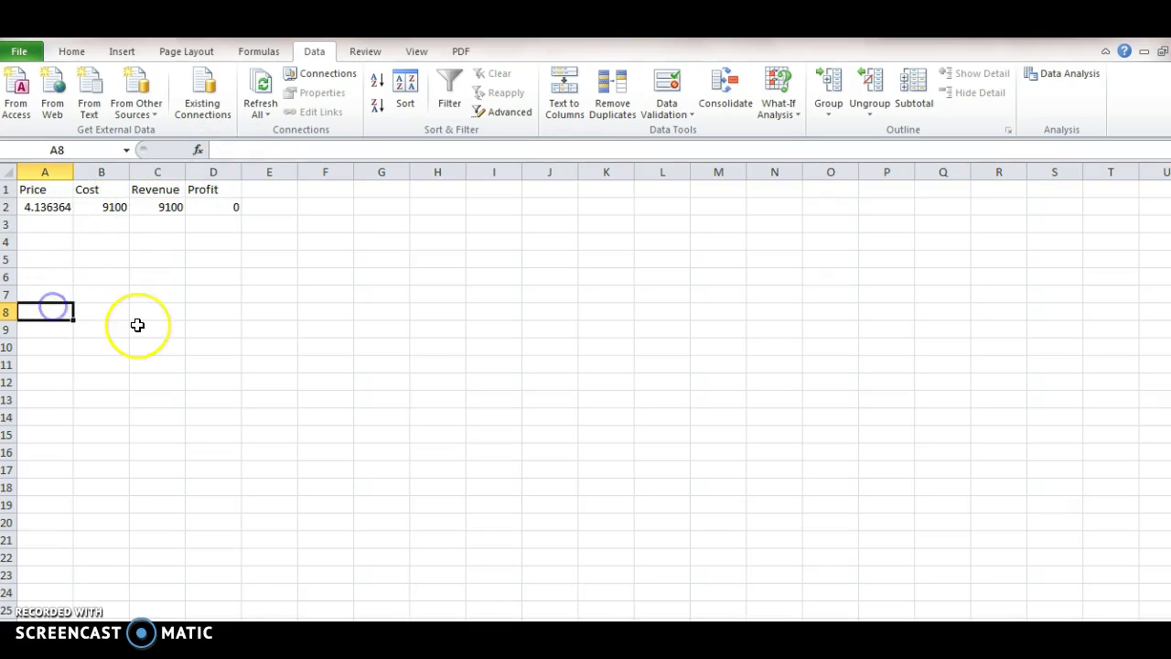
click(161, 207)
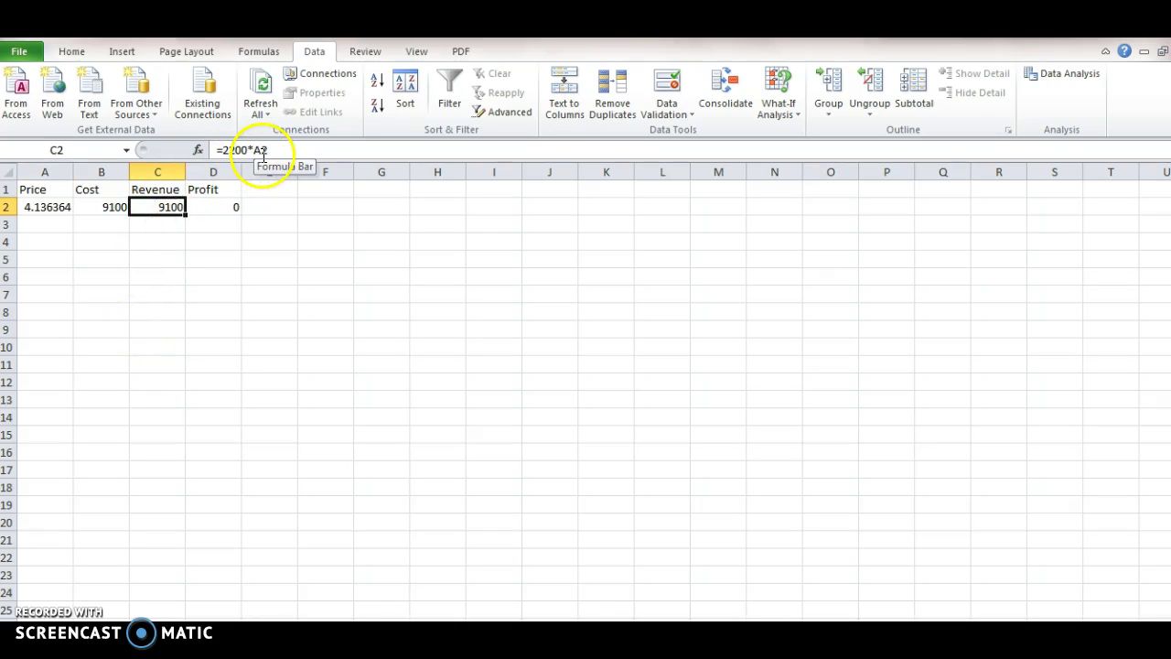
click(109, 210)
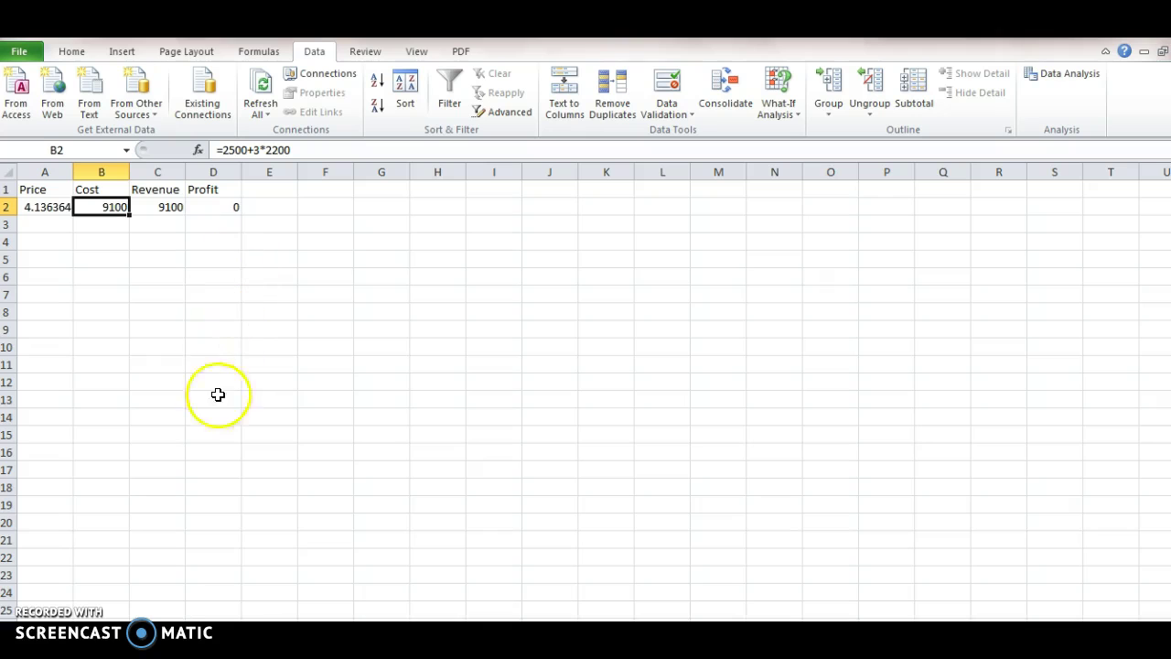
- Check the fixed cost in the Word problem statement and correct the Excel cost formula in B2 to =25000+3*2200
key(alt+Tab)
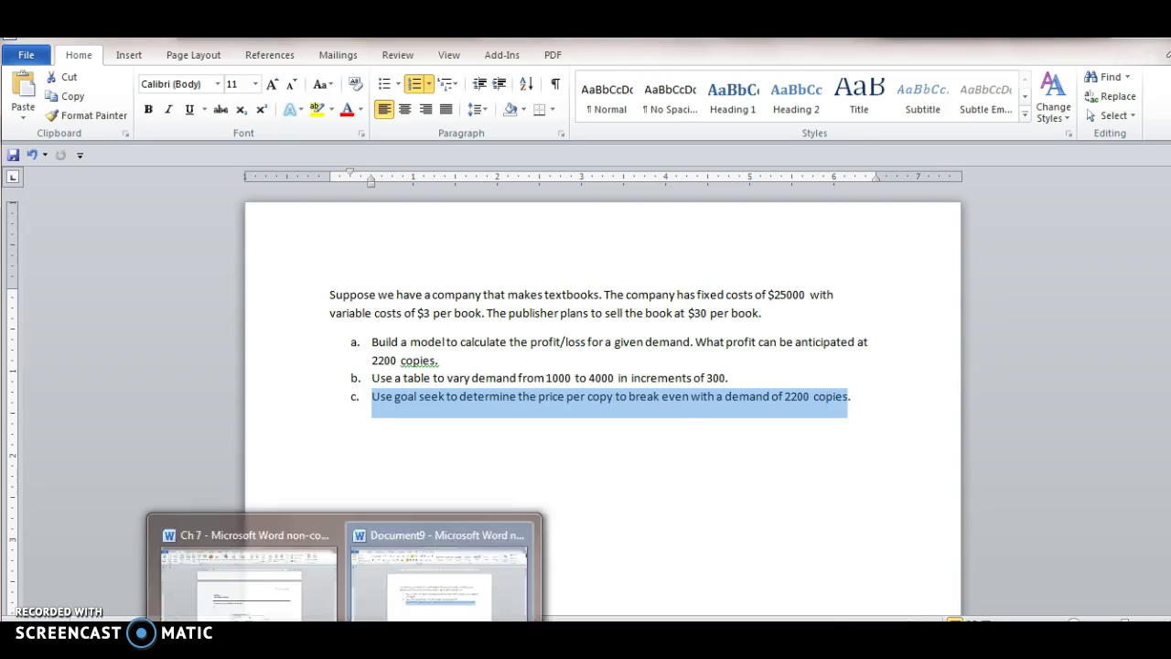
click(346, 567)
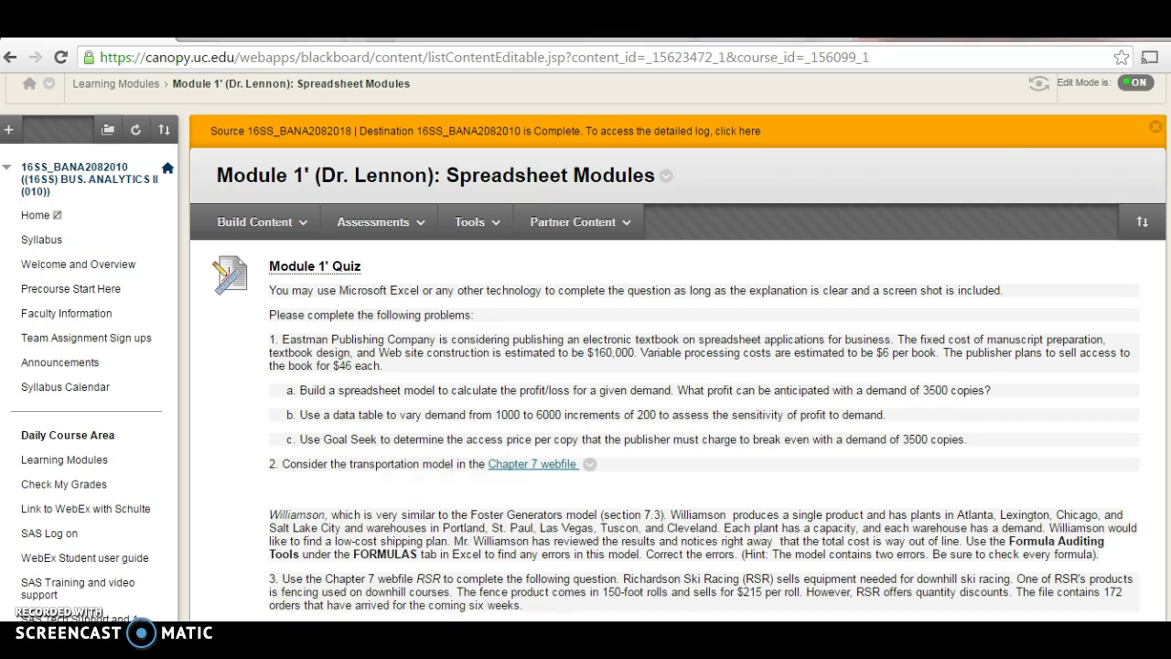
click(382, 633)
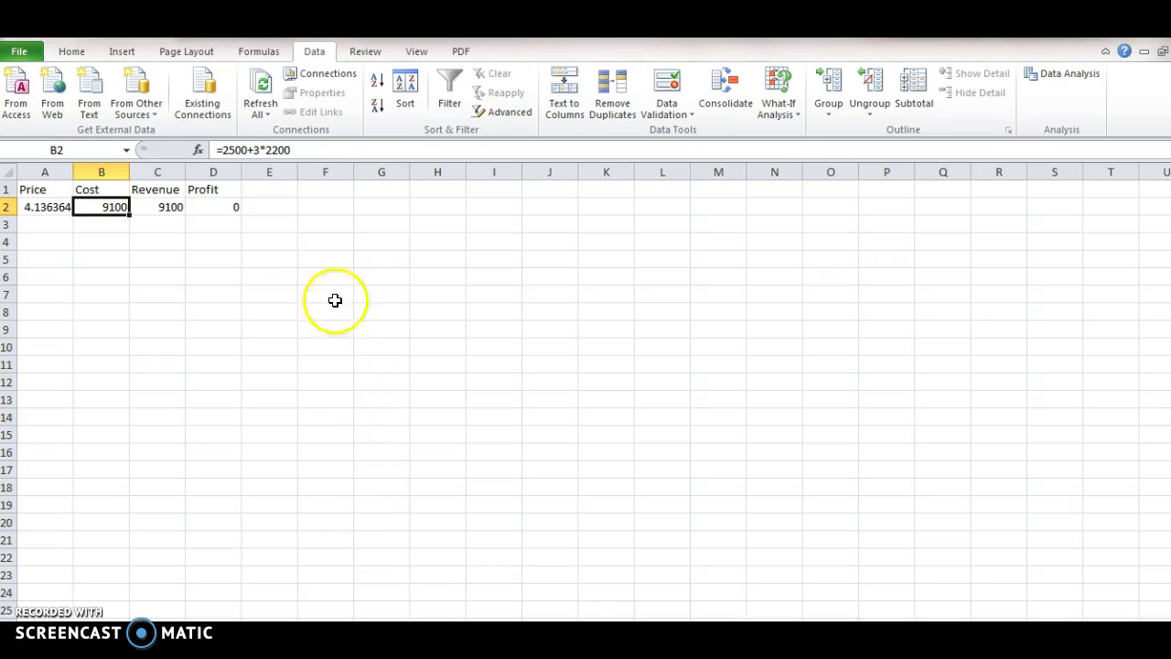
click(239, 152)
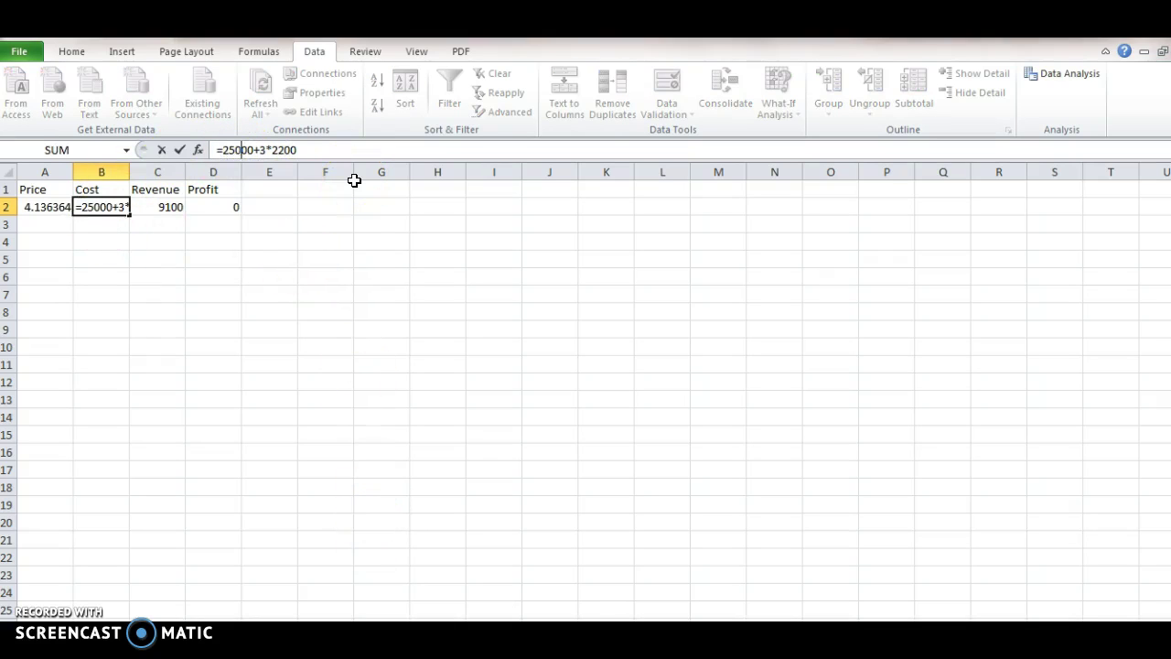
key(Return)
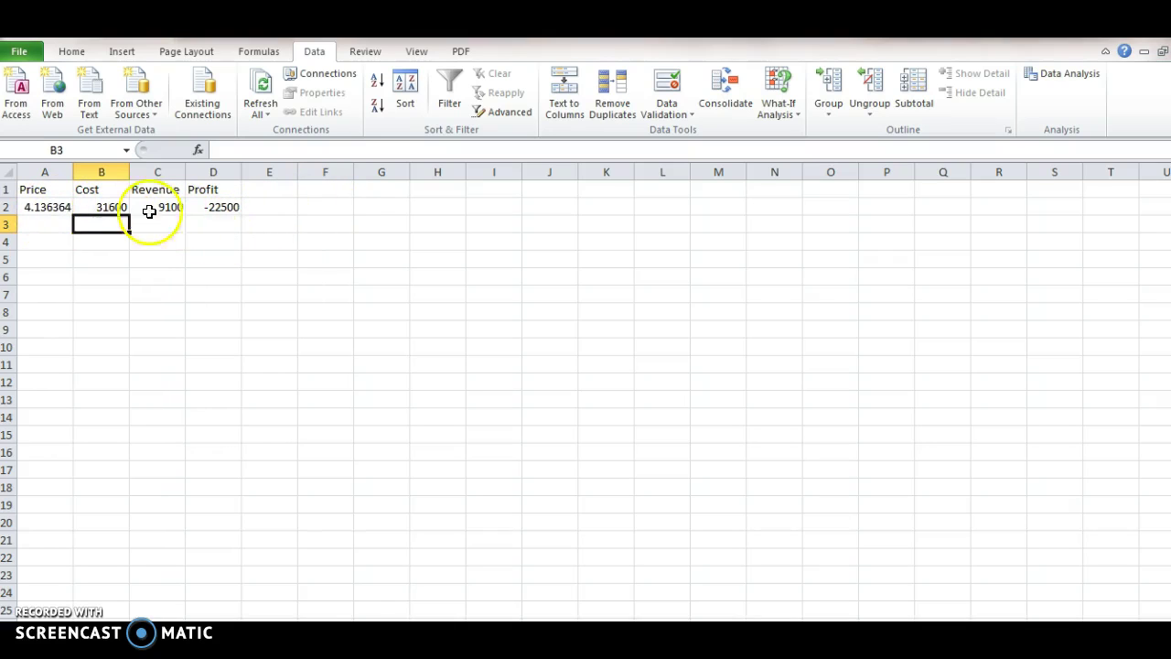
- Review the profit in D2 and the cost and revenue columns of the demand table on the other sheet
click(227, 208)
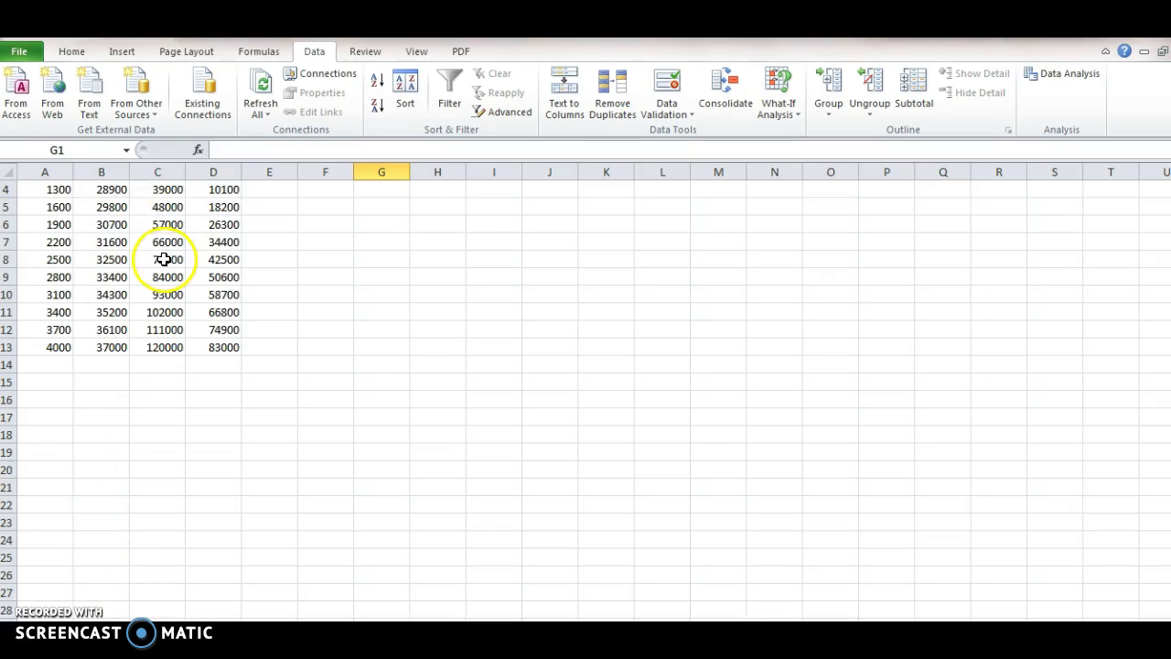
scroll(165, 259, up, 1)
click(170, 189)
click(99, 190)
click(99, 209)
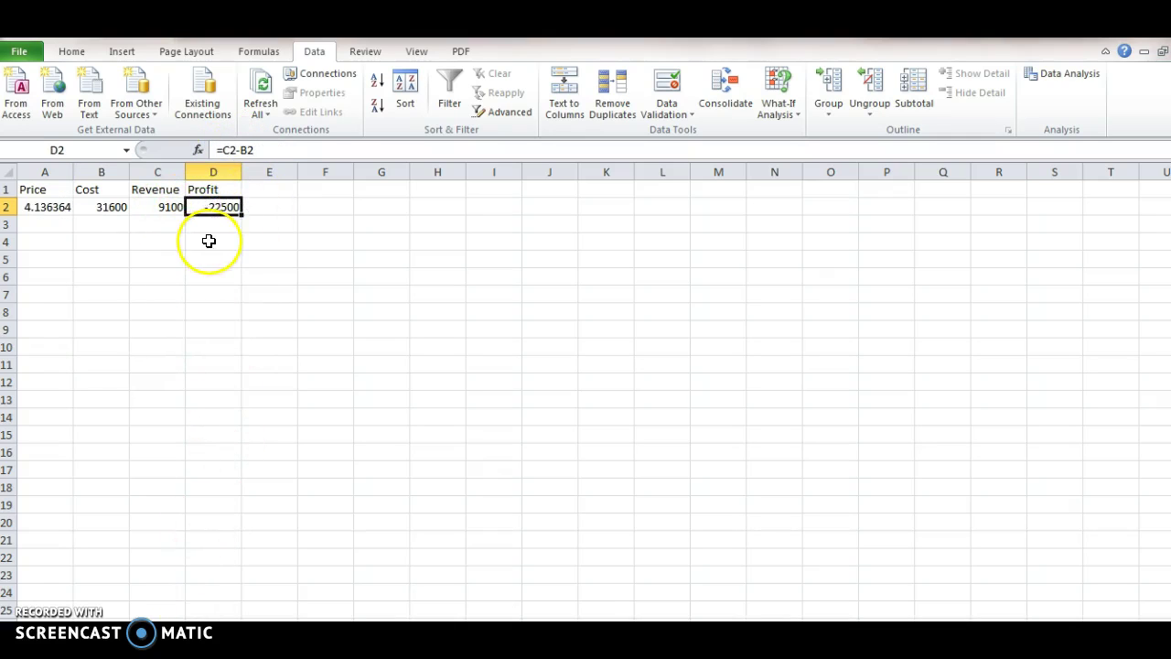
- Goal seek the profit in D2 to 0 by changing the price in A2, accept the solution and check the revenue formula in C2
click(778, 105)
click(809, 153)
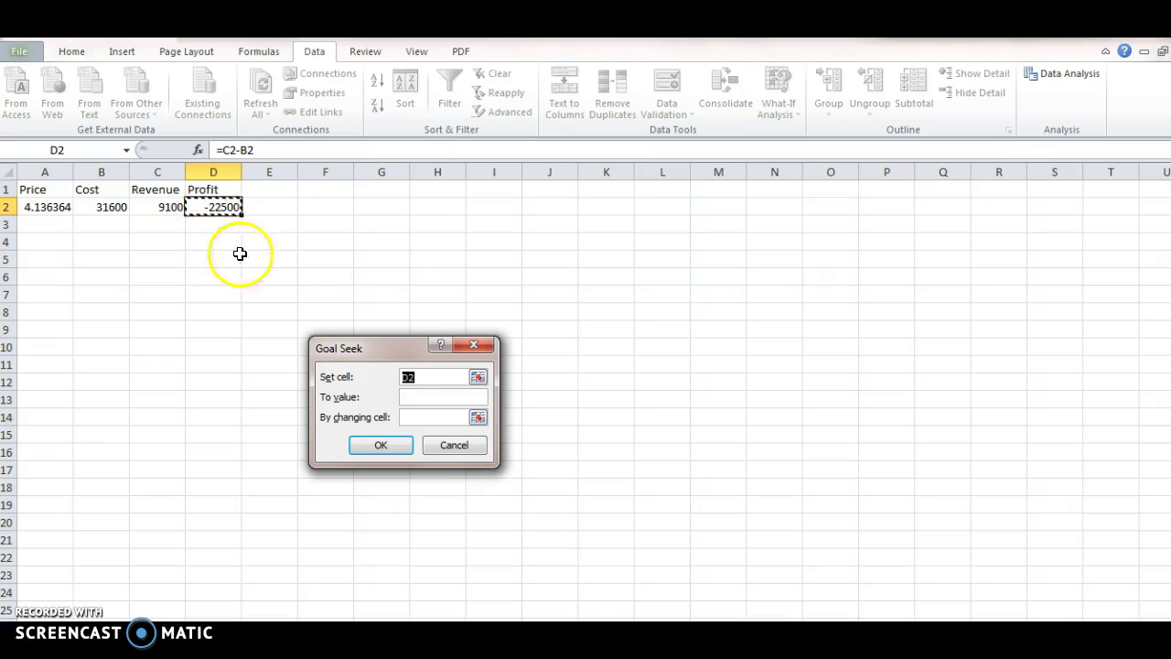
click(429, 395)
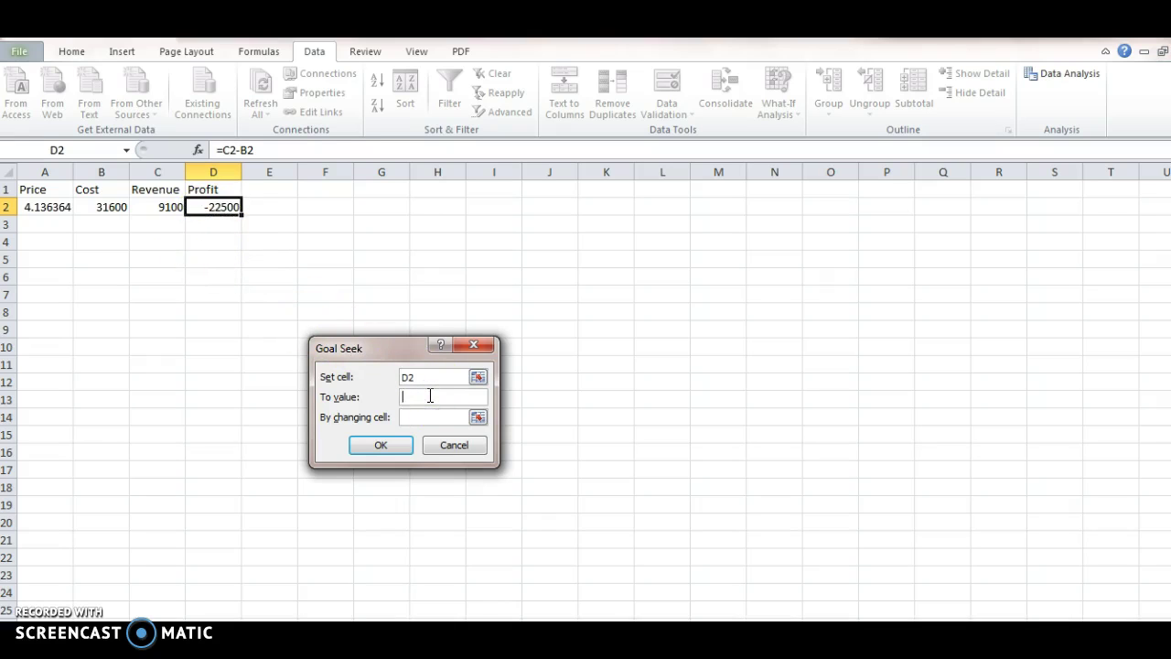
text(0)
click(407, 416)
click(45, 207)
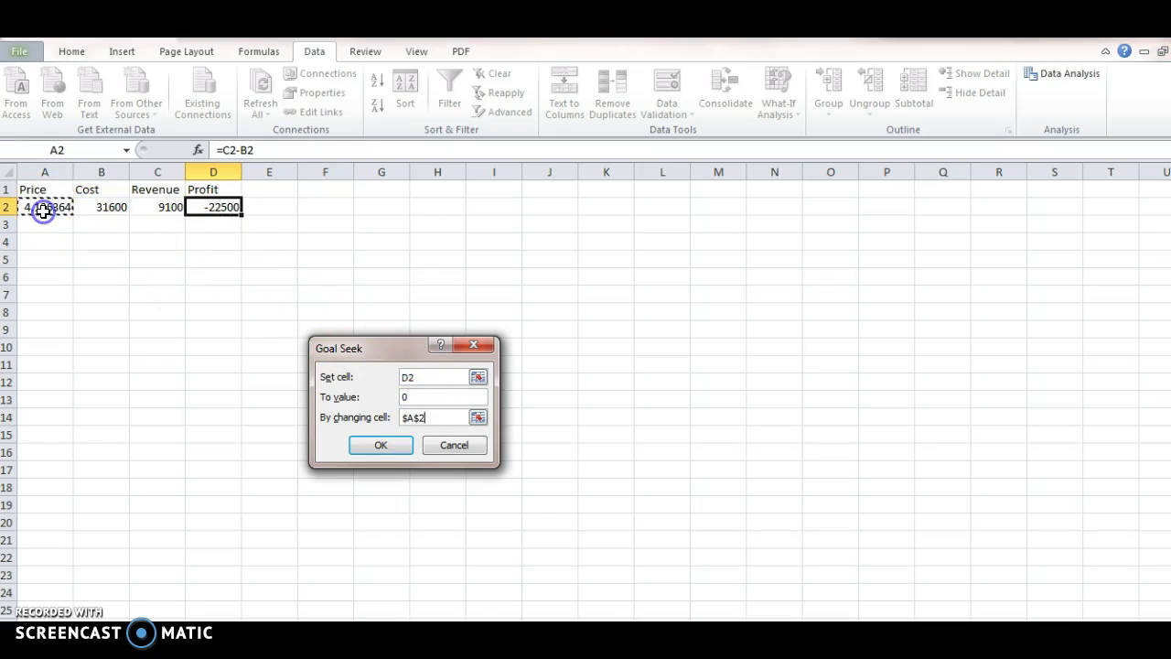
click(394, 444)
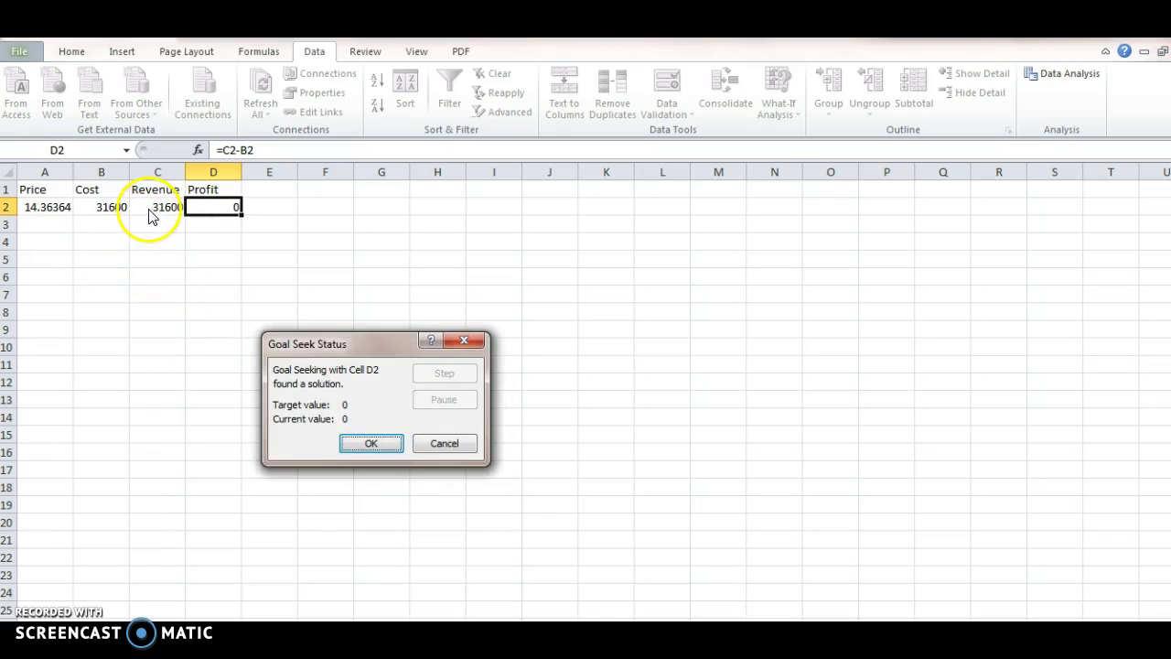
click(370, 443)
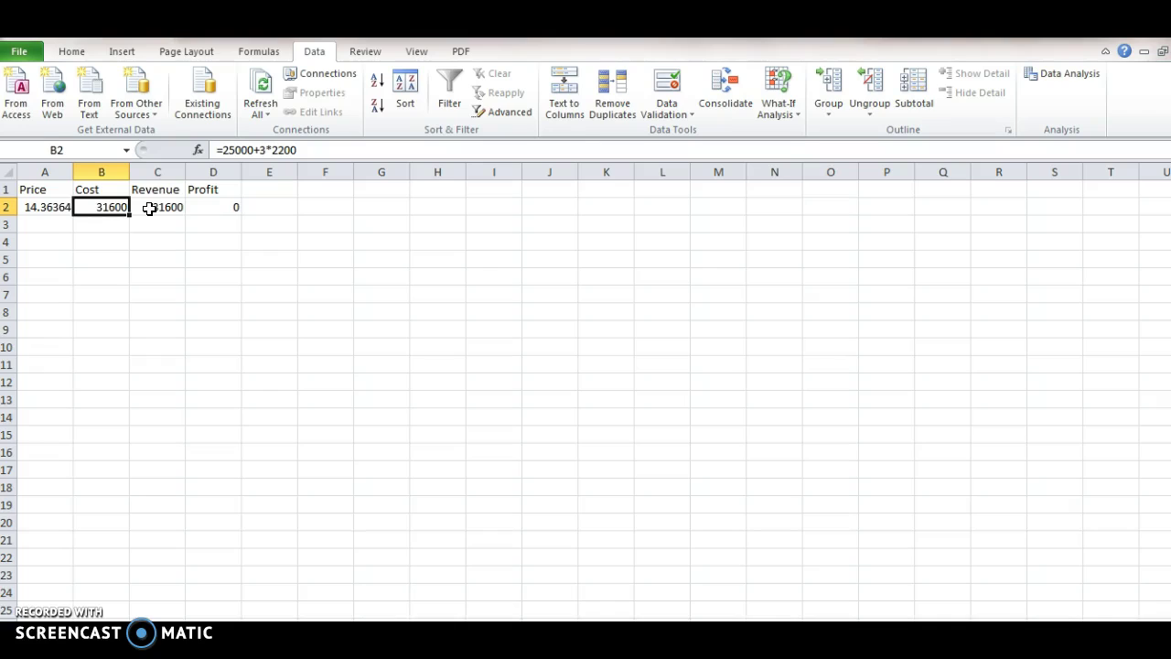
click(149, 209)
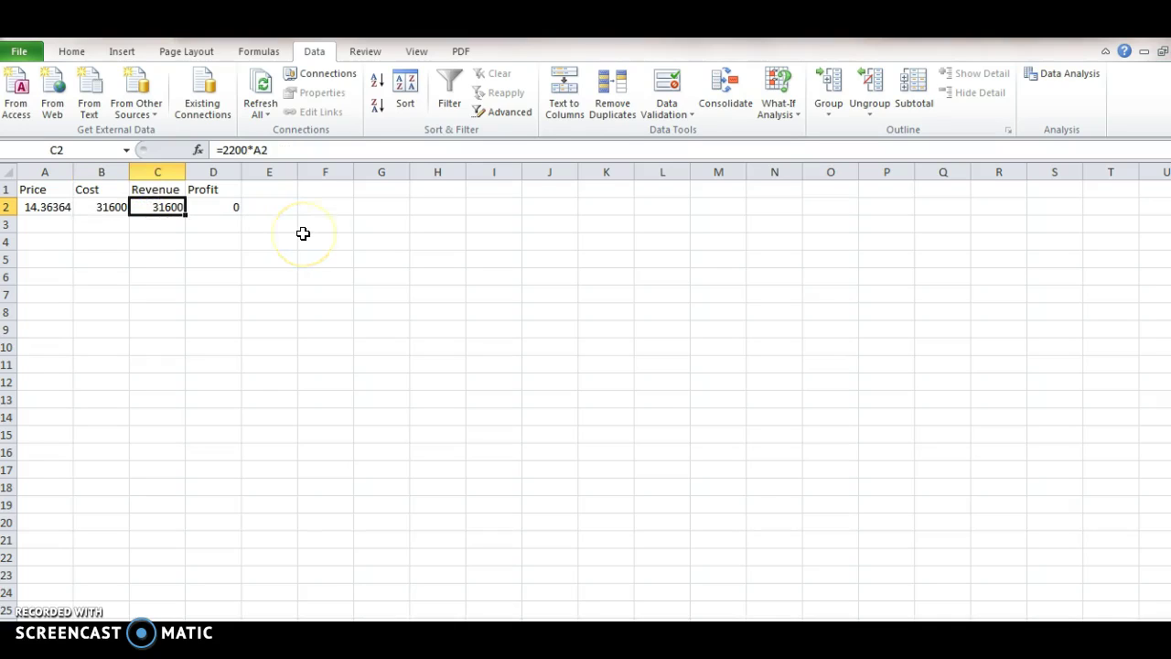